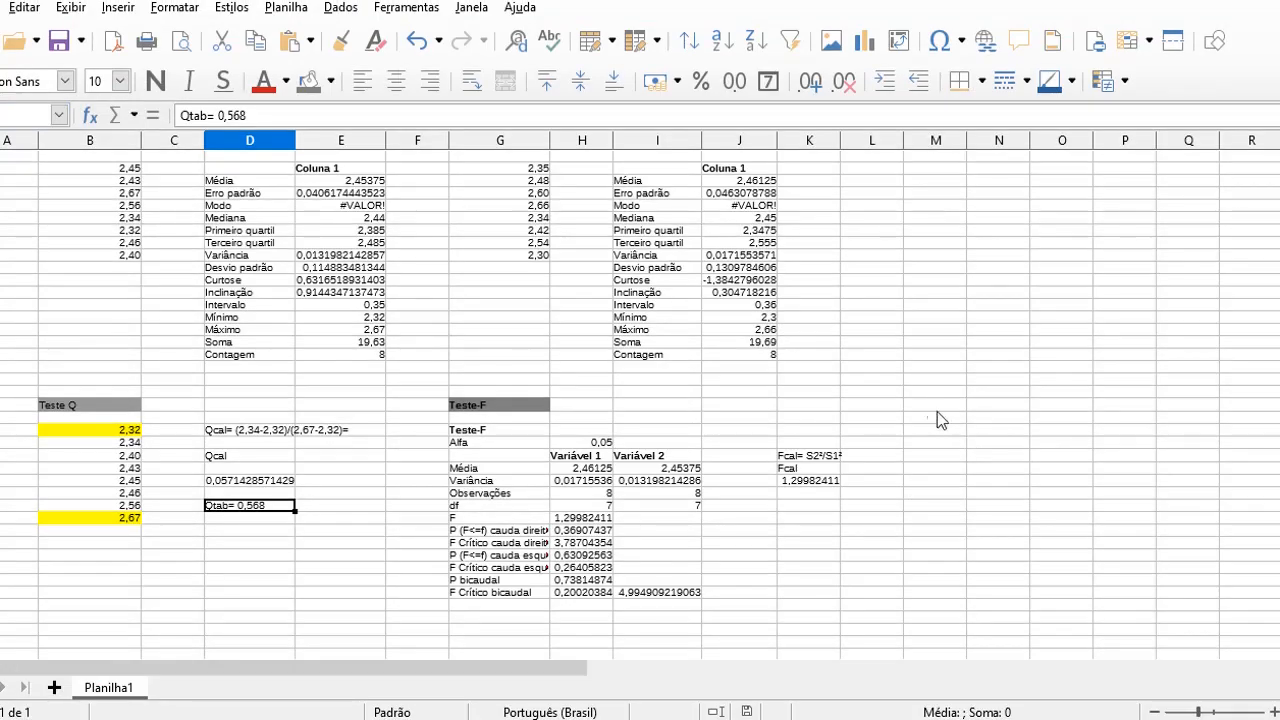
Open the descriptive statistics analysis for the calcium measurements of Analista 2.
scroll(640, 400, up, 2)
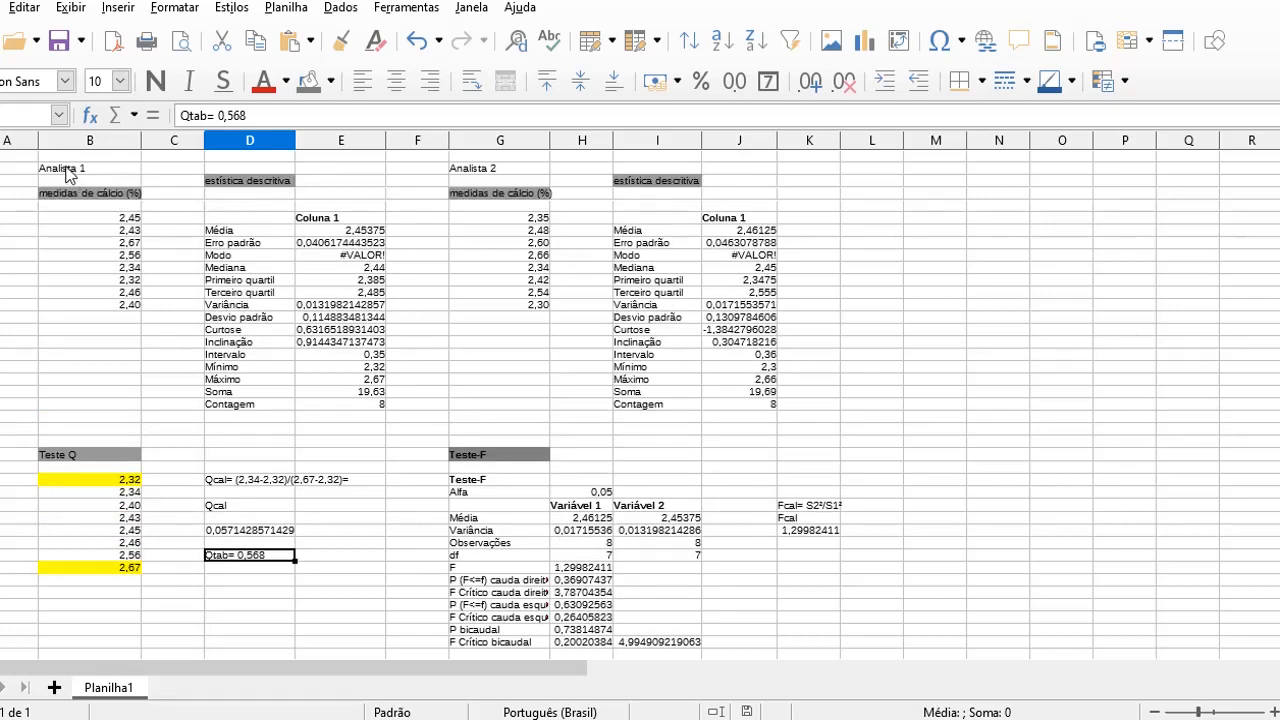
drag(72, 176, 96, 301)
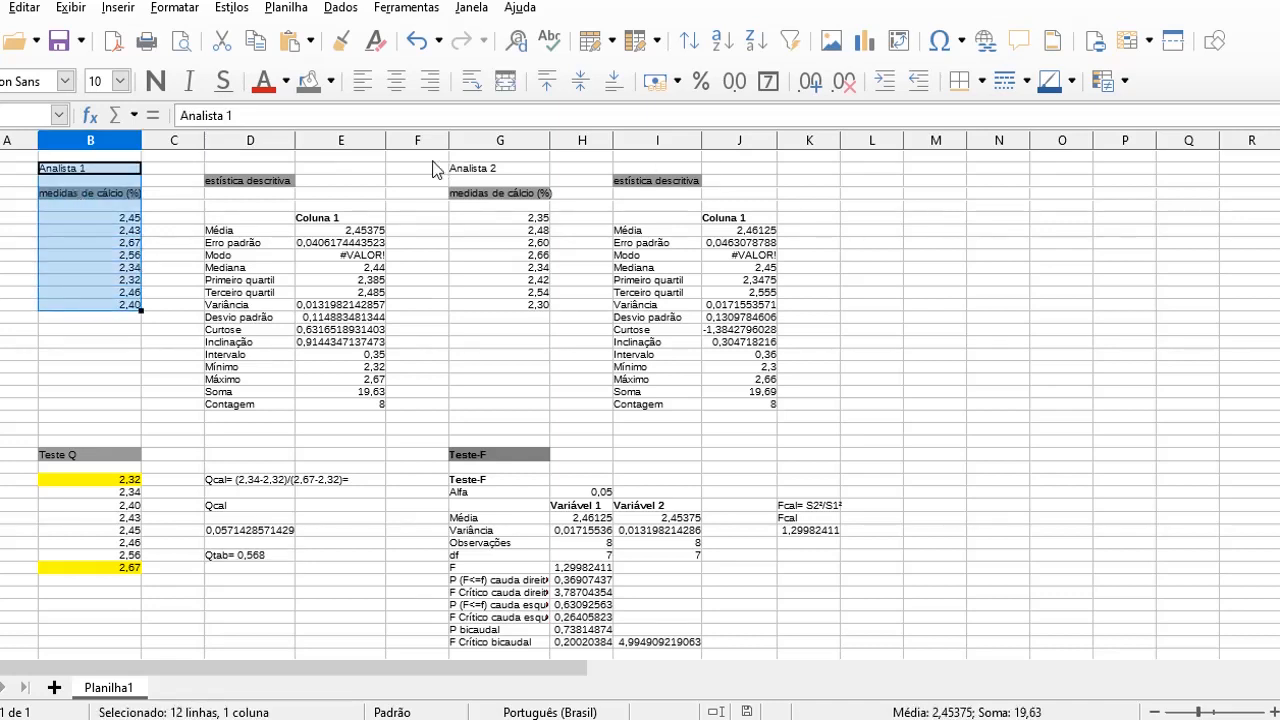
drag(472, 175, 500, 323)
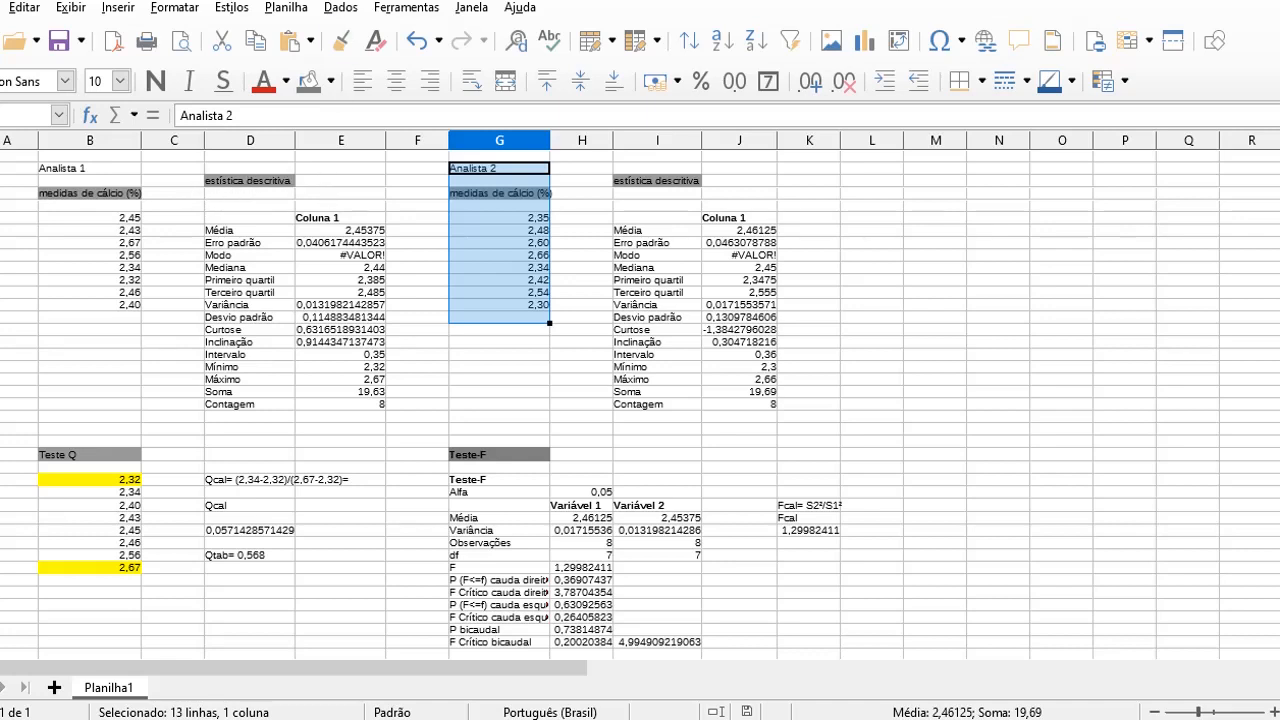
click(350, 12)
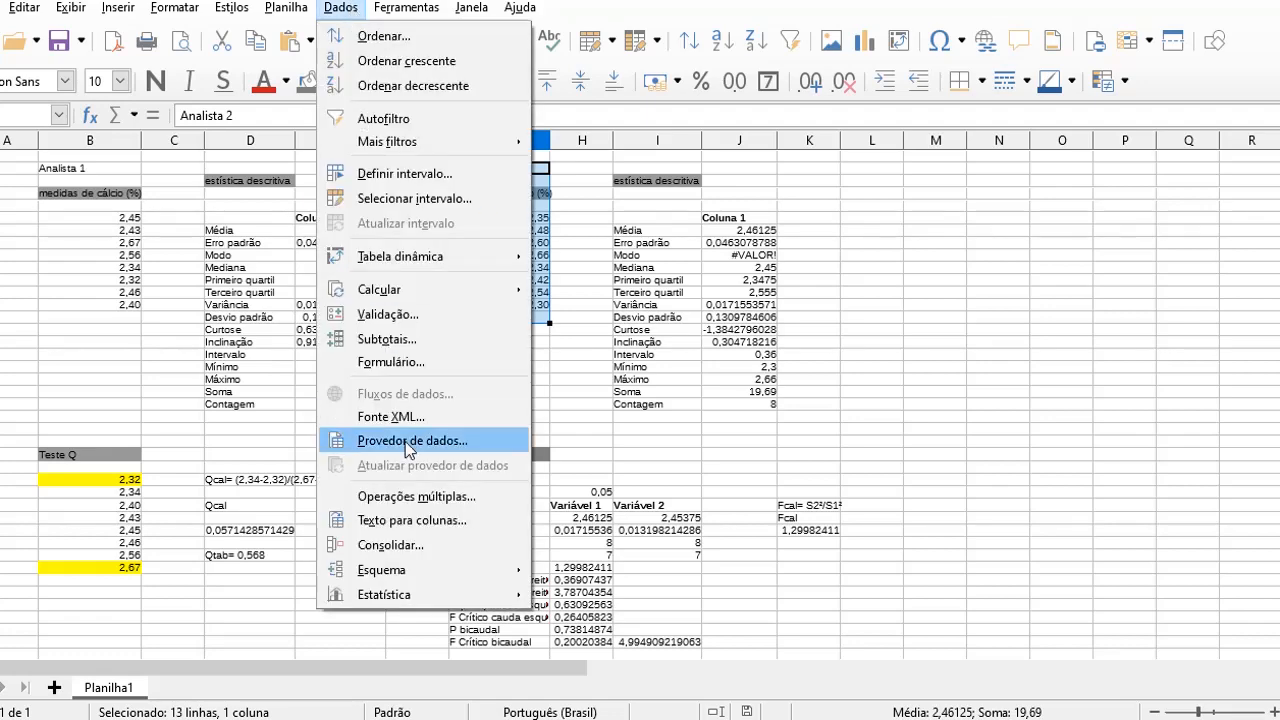
mouse_move(403, 597)
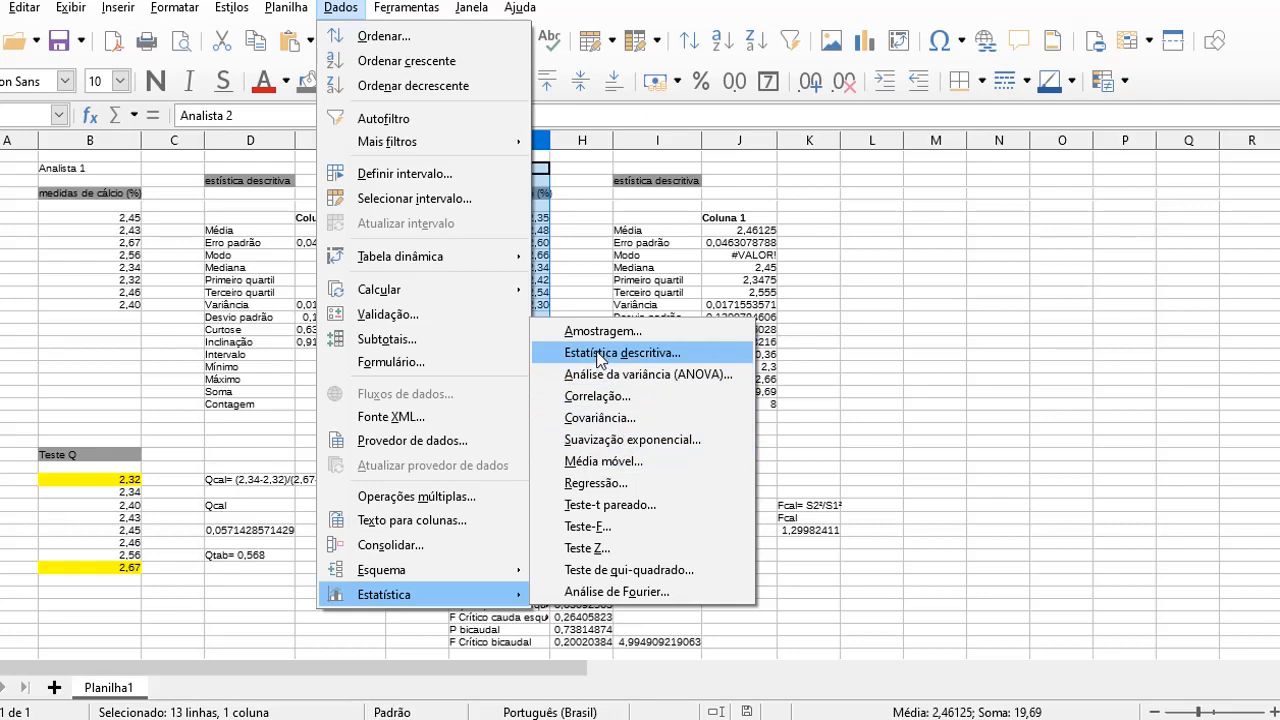
click(600, 355)
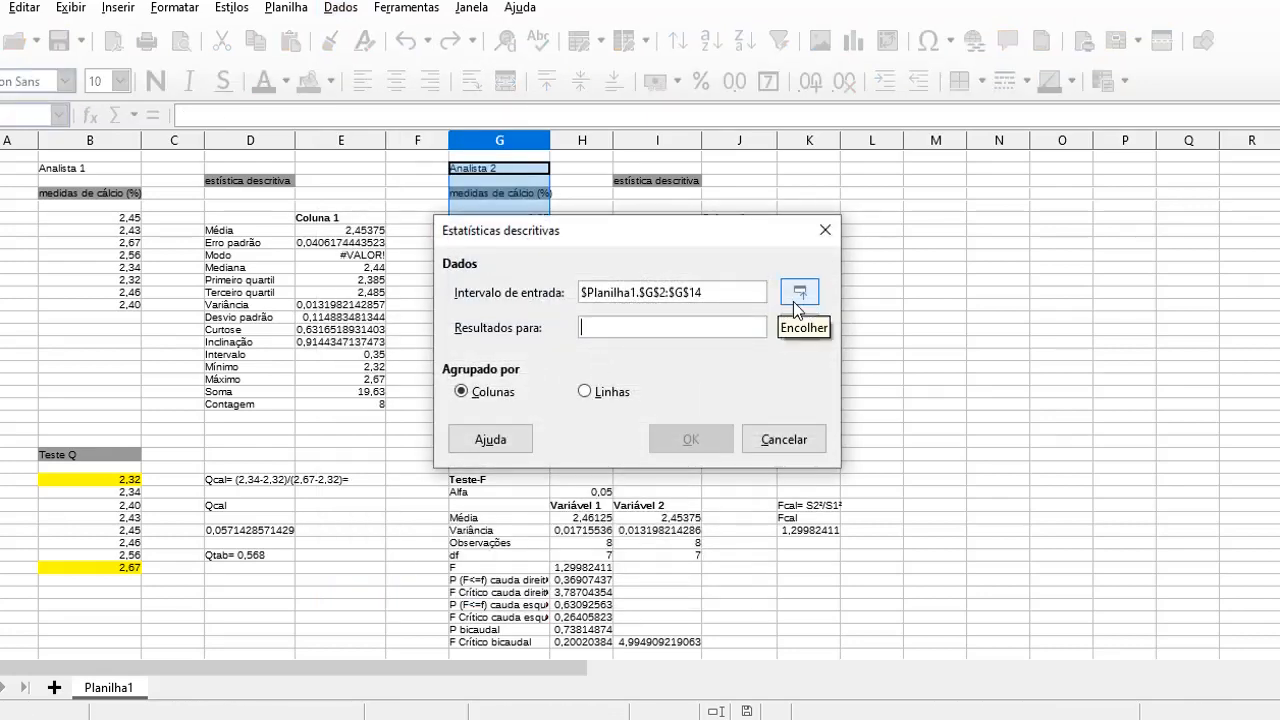
Set the analysis input range to G6:G13 so it covers only Analista 2's measured values.
drag(682, 224, 856, 174)
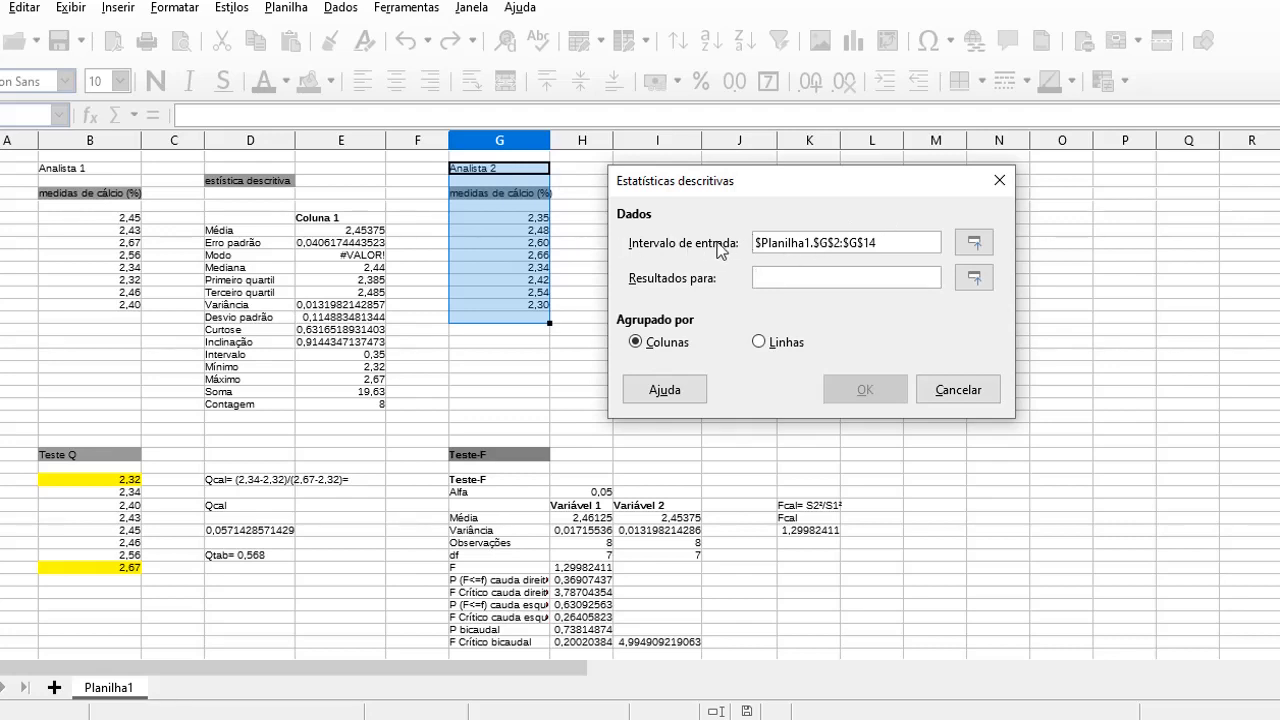
click(973, 244)
click(535, 218)
drag(535, 220, 545, 313)
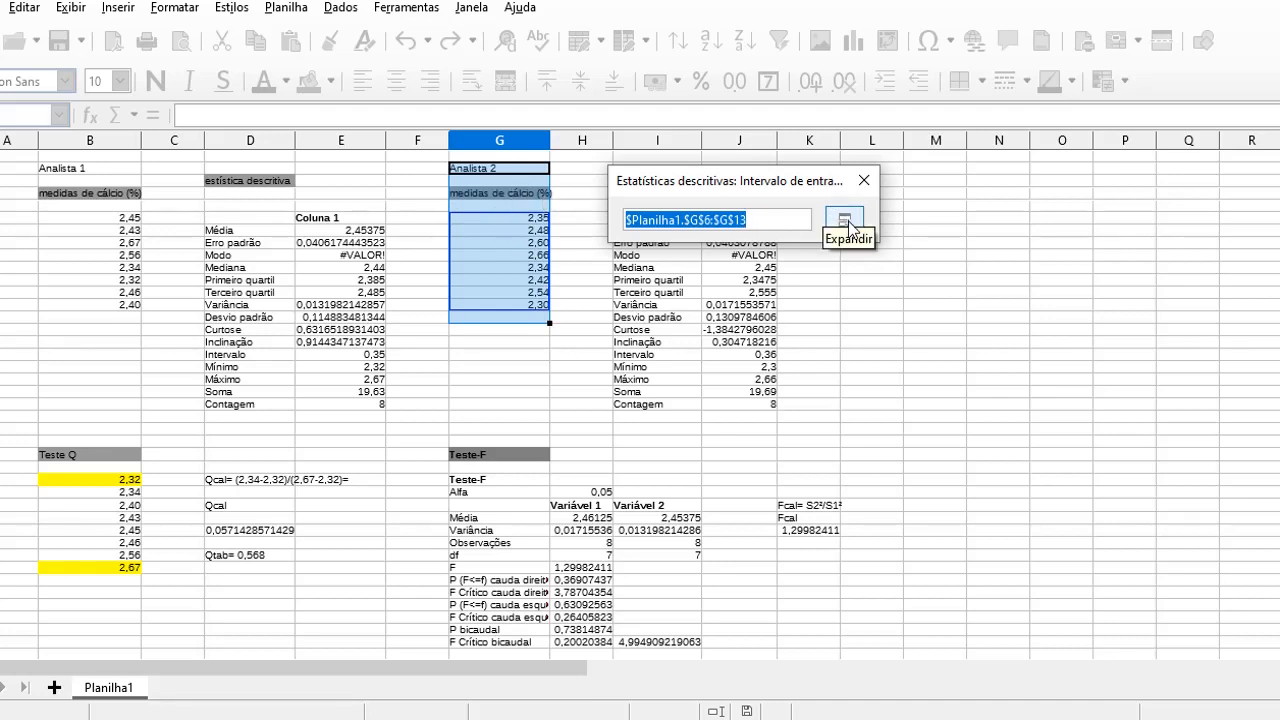
click(846, 222)
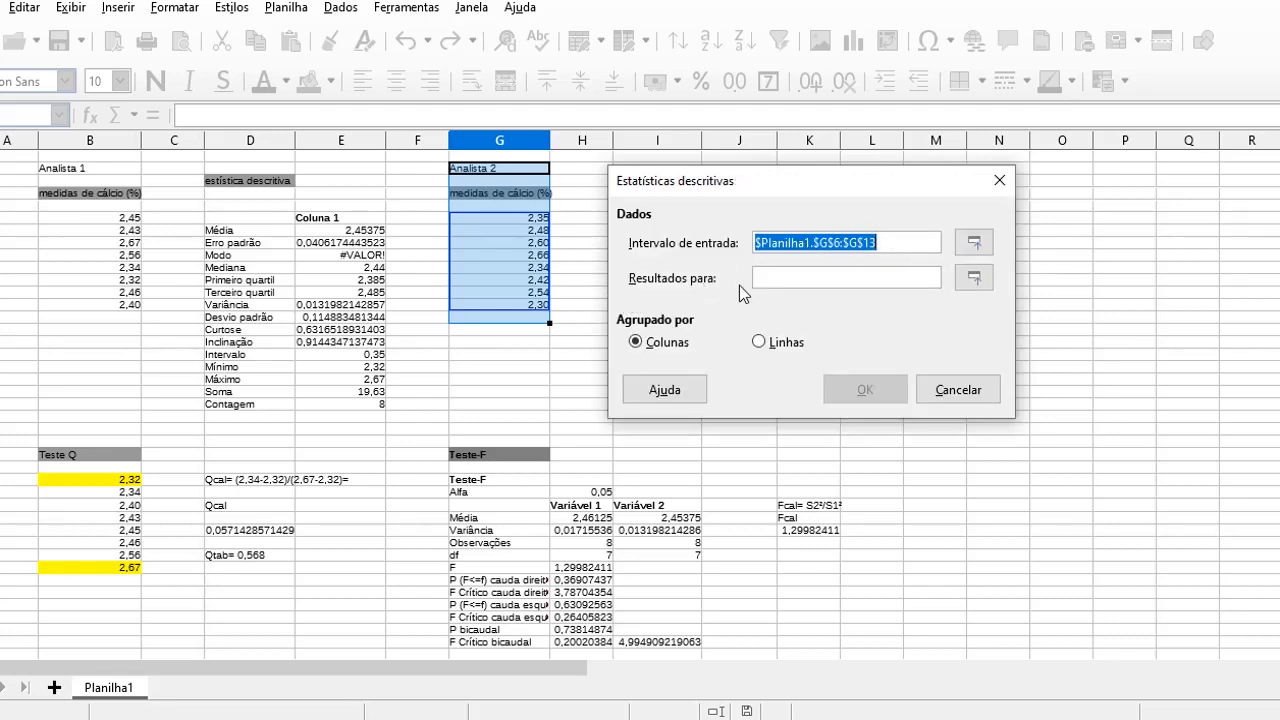
Send the descriptive statistics results to cell O5, grouped by columns, and run the analysis.
click(973, 278)
click(1069, 204)
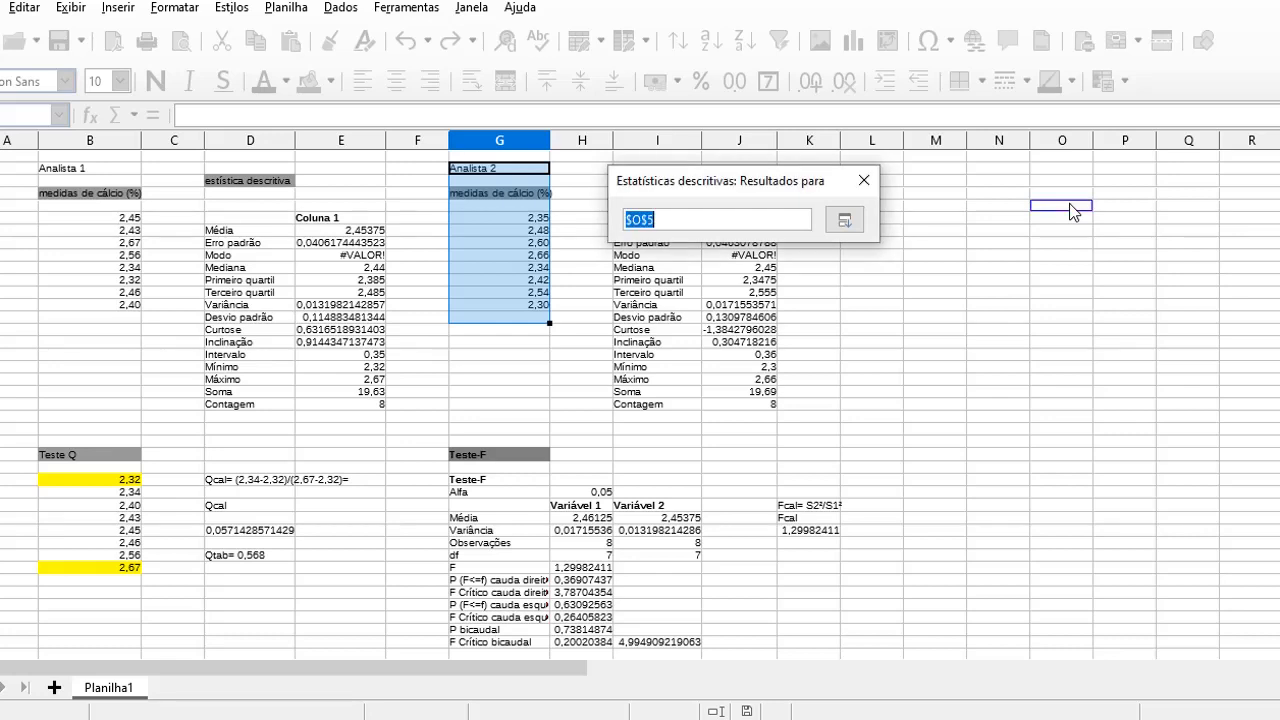
click(845, 219)
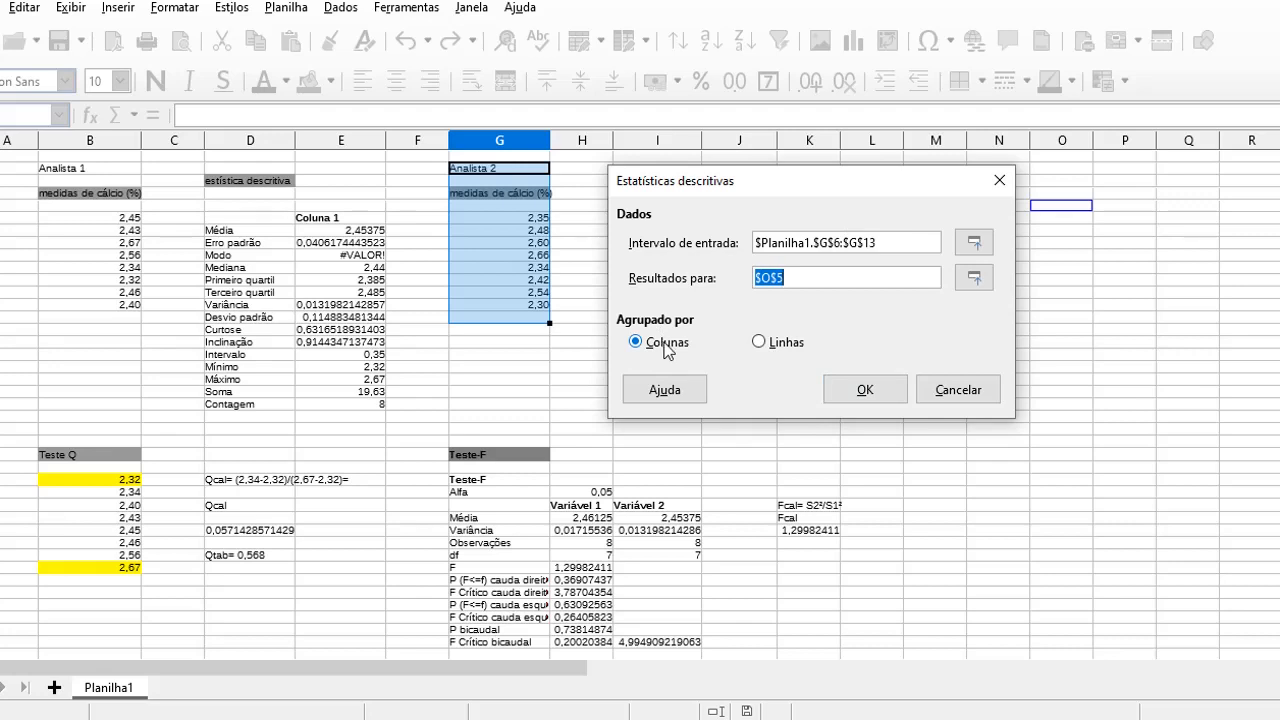
click(866, 390)
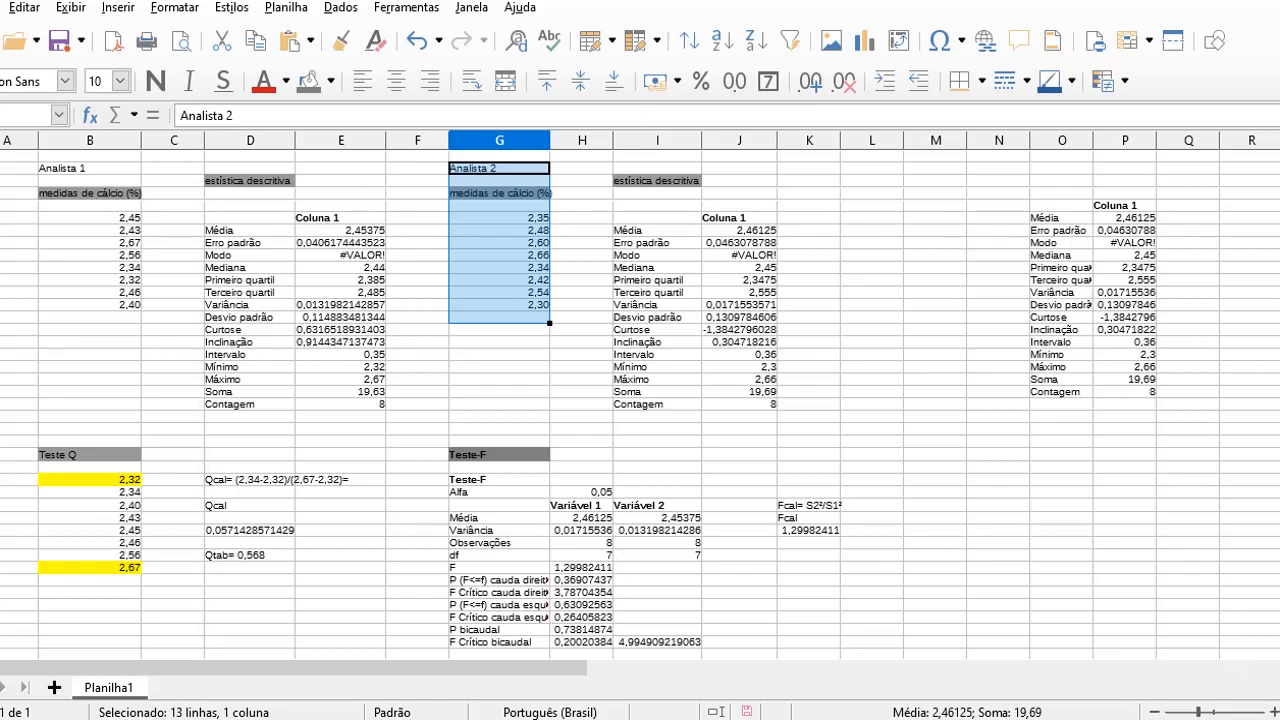
Widen column O so the labels of the new statistics table fit completely.
click(1273, 711)
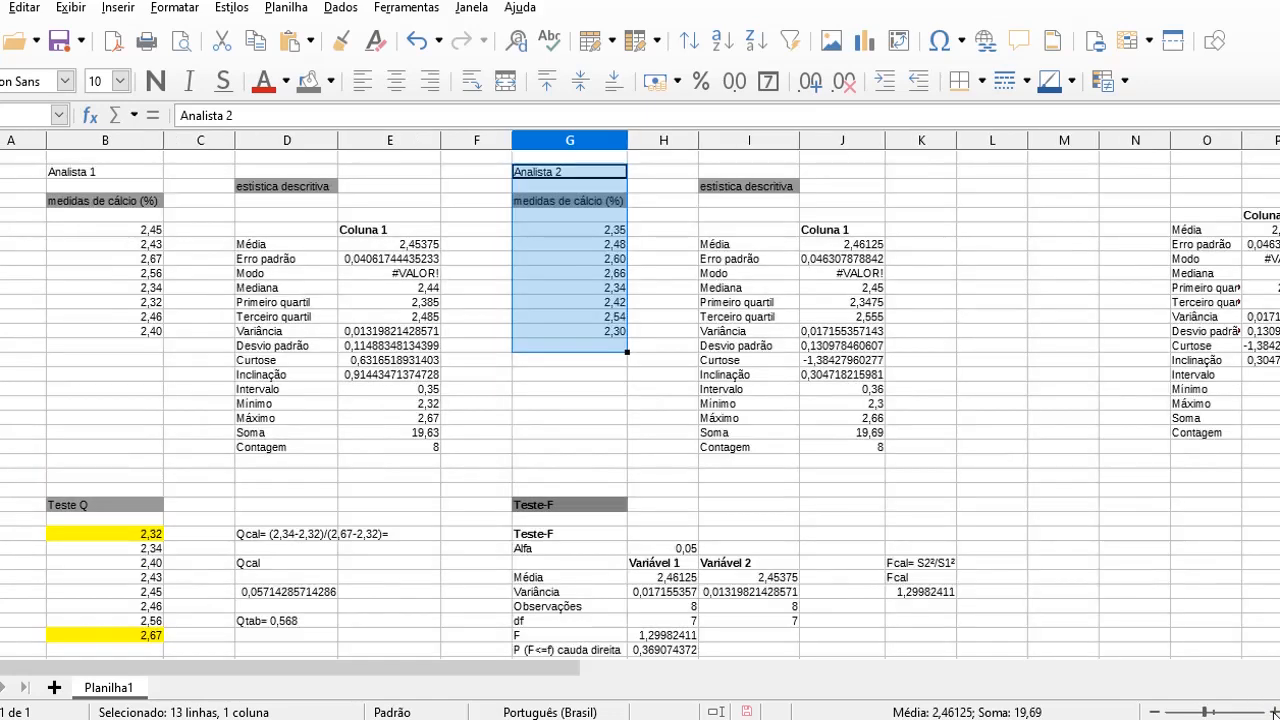
click(1237, 670)
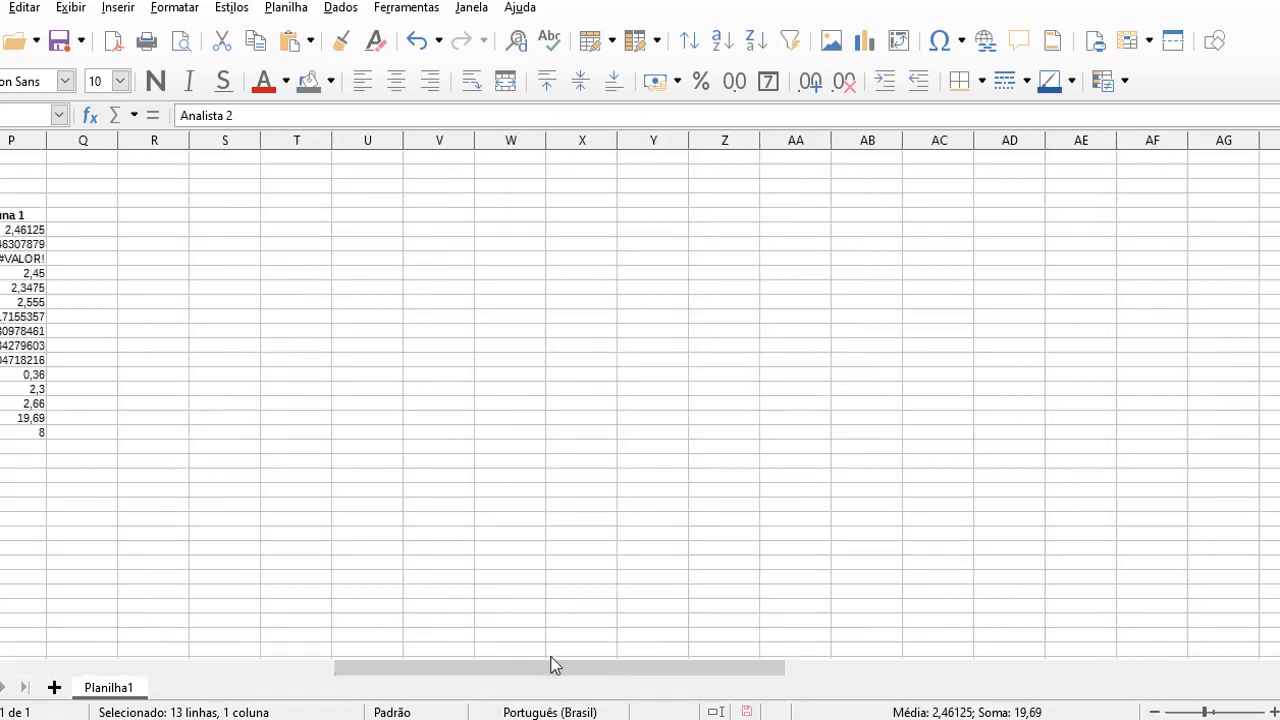
drag(559, 671, 518, 671)
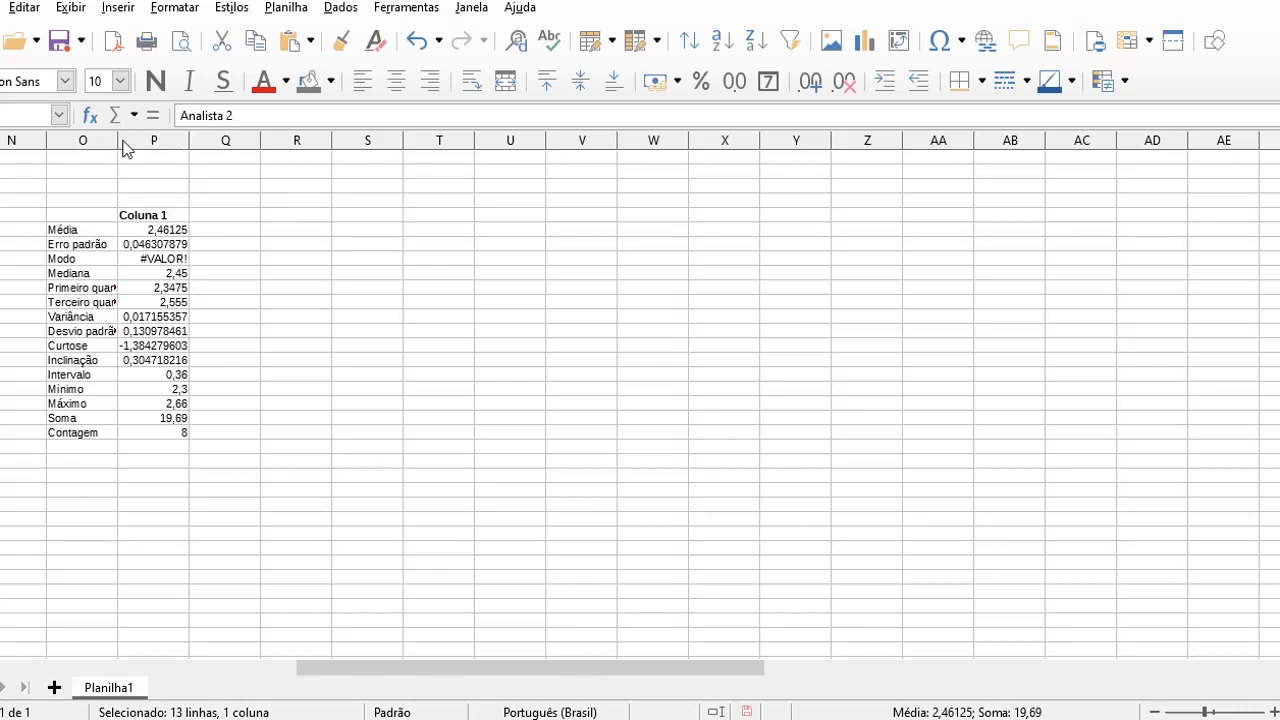
drag(117, 137, 143, 137)
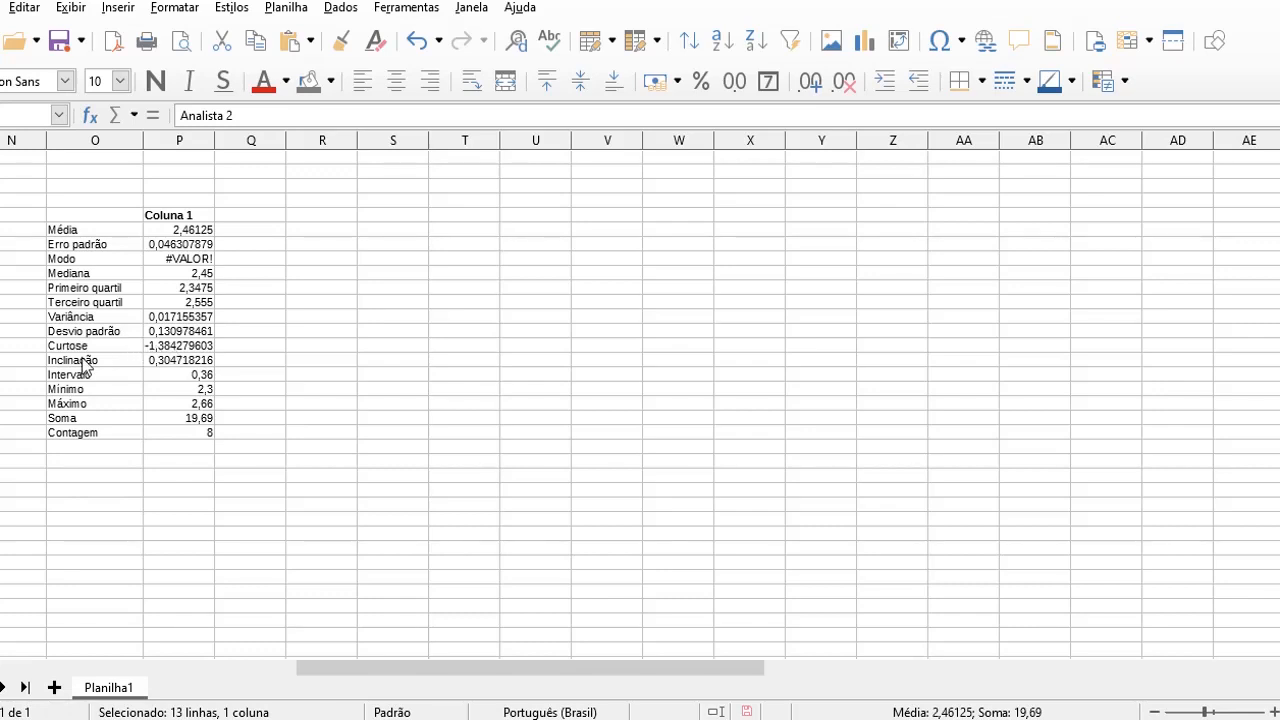
Show the Mínimo value in the new statistics table with two decimal places.
click(198, 392)
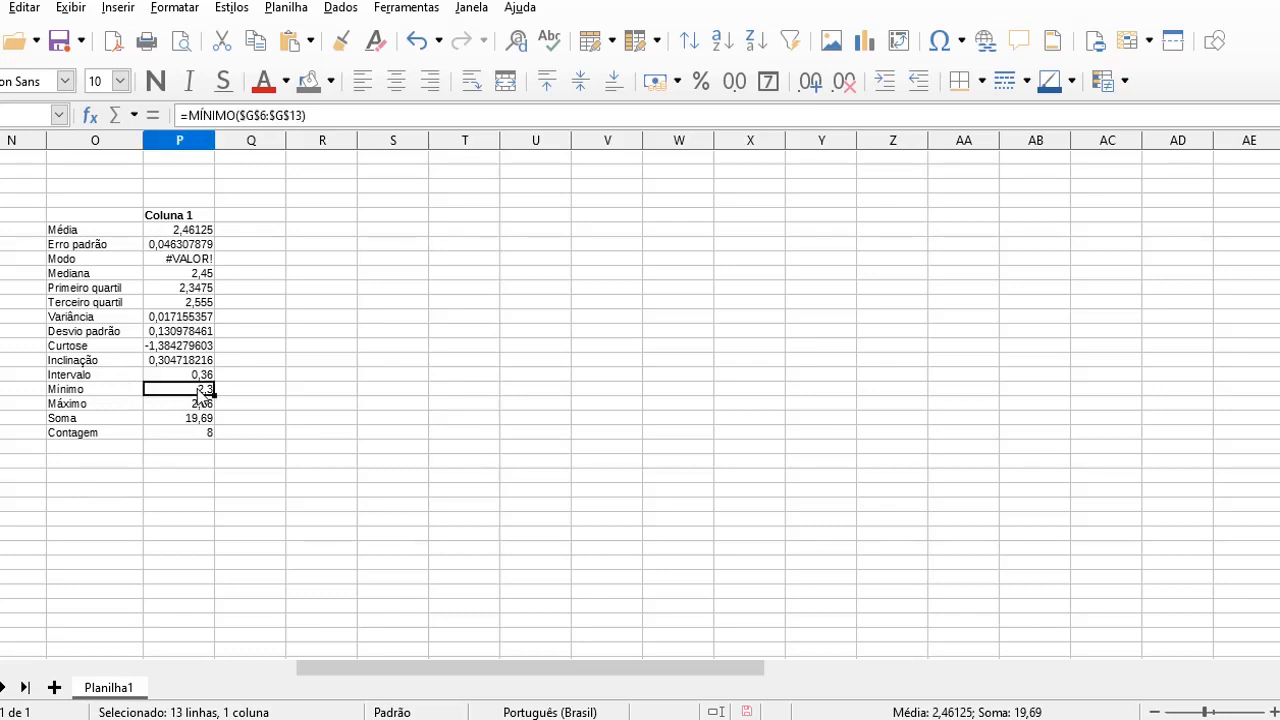
click(813, 86)
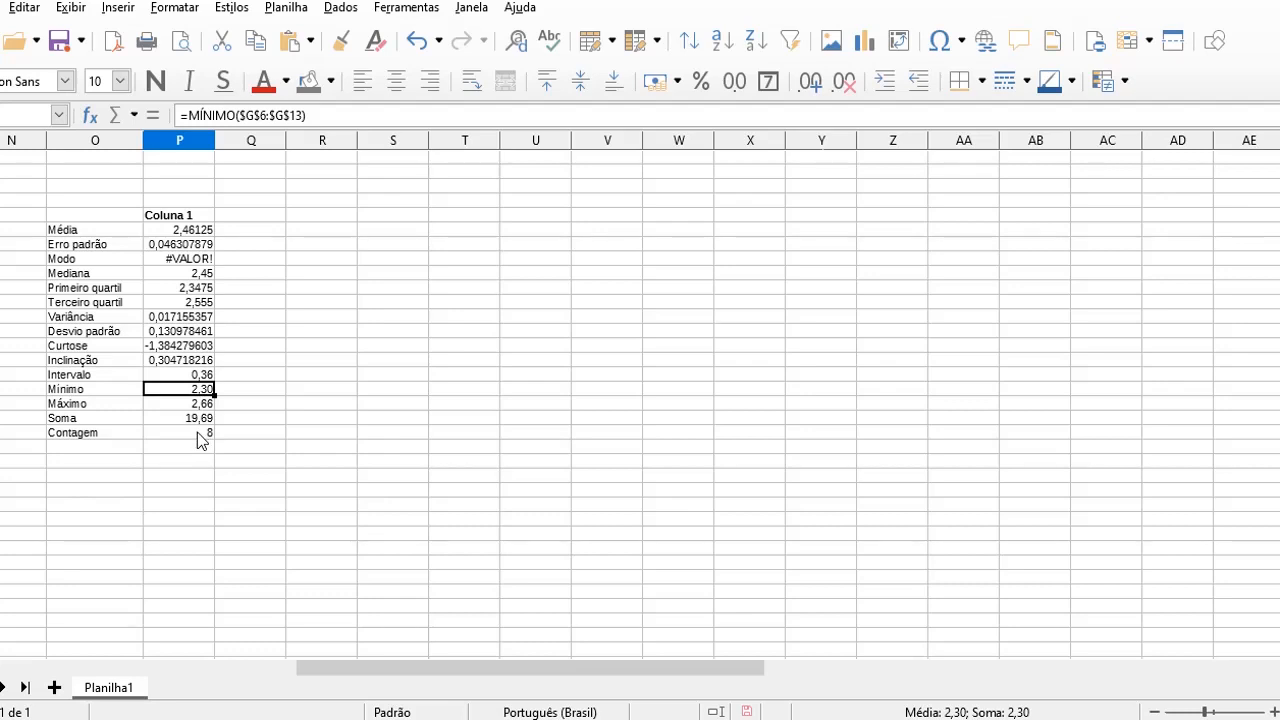
click(197, 432)
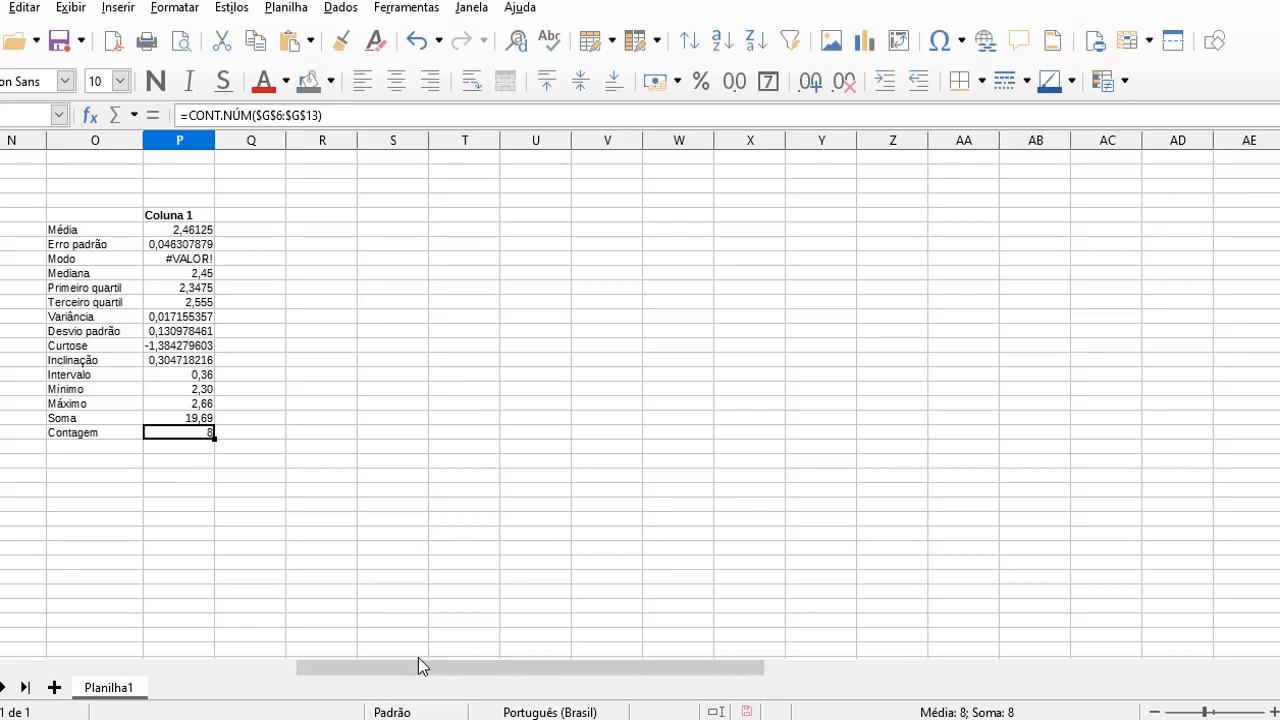
drag(418, 667, 131, 666)
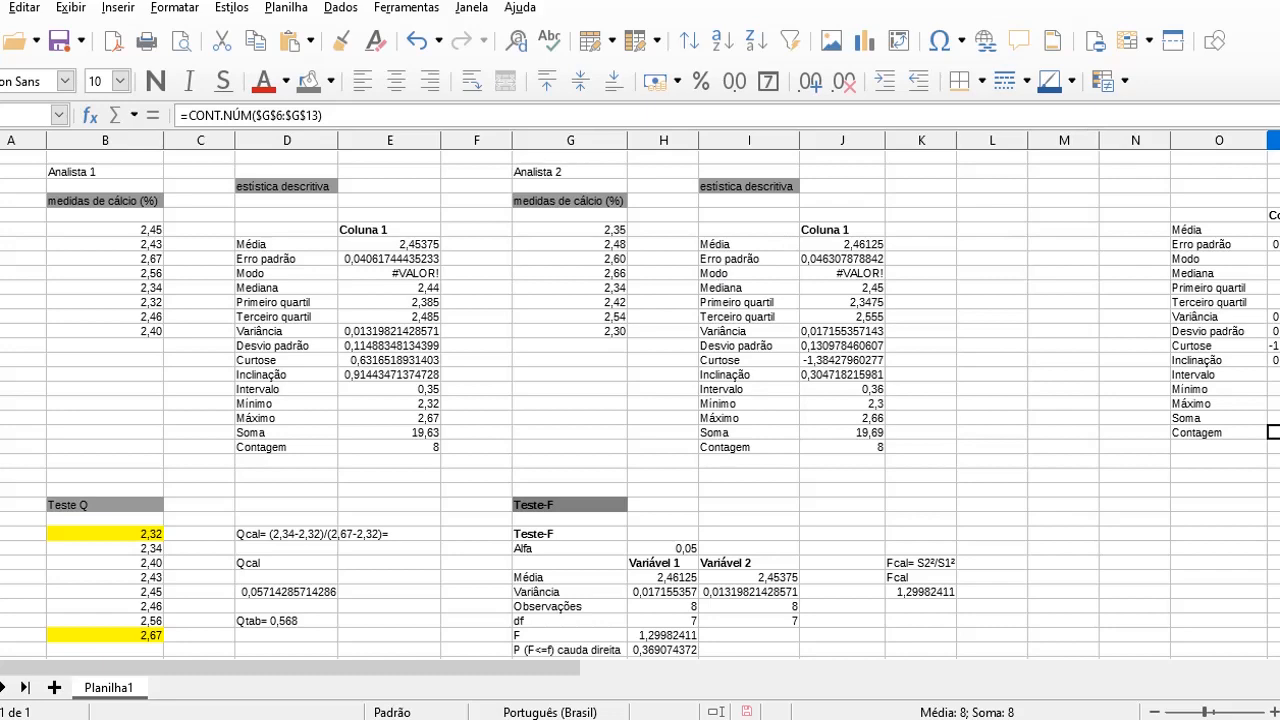
drag(1279, 212, 1279, 303)
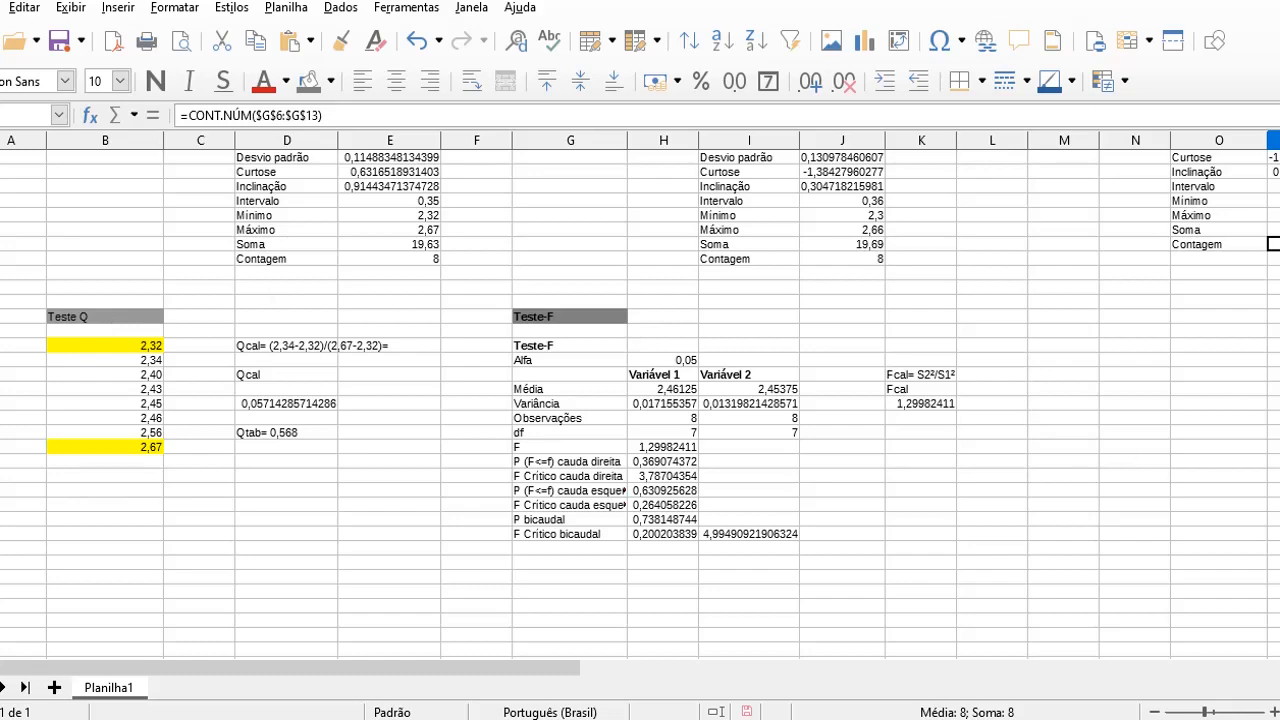
drag(1279, 335, 1279, 267)
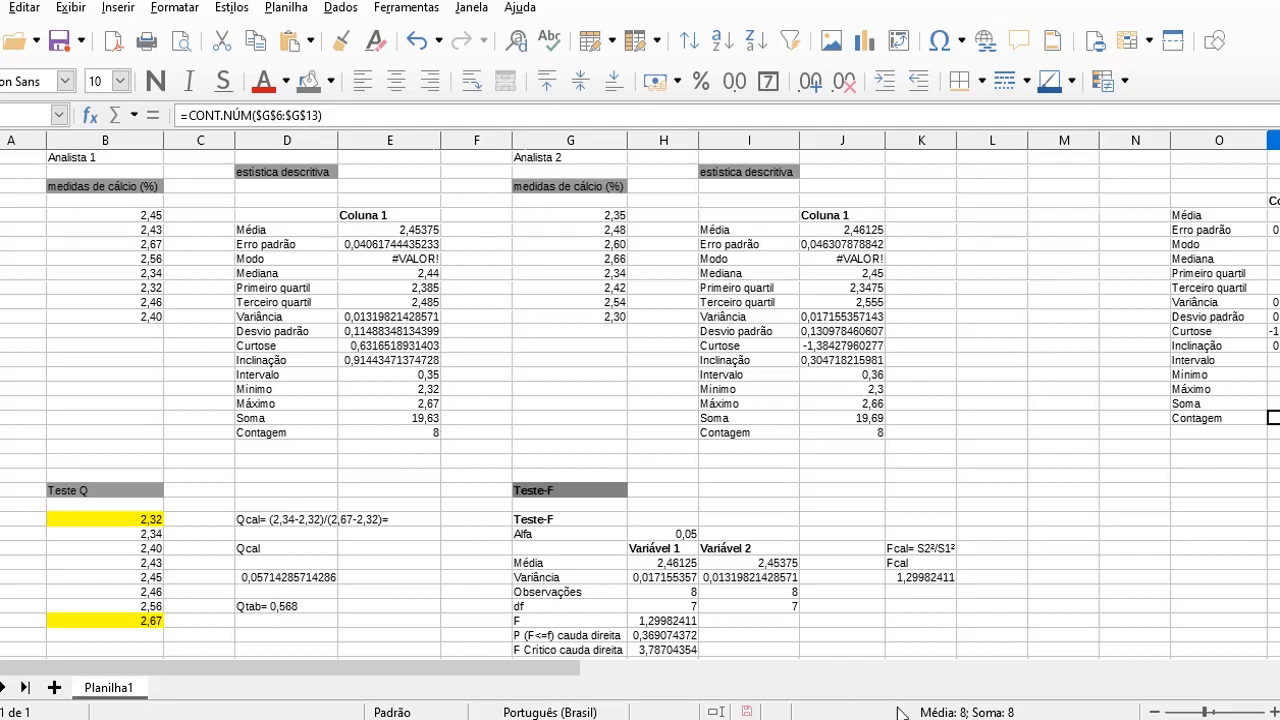
Switch to the PowerPoint presentation and find the Teste Q slide with the table of critical Q values.
mouse_move(730, 719)
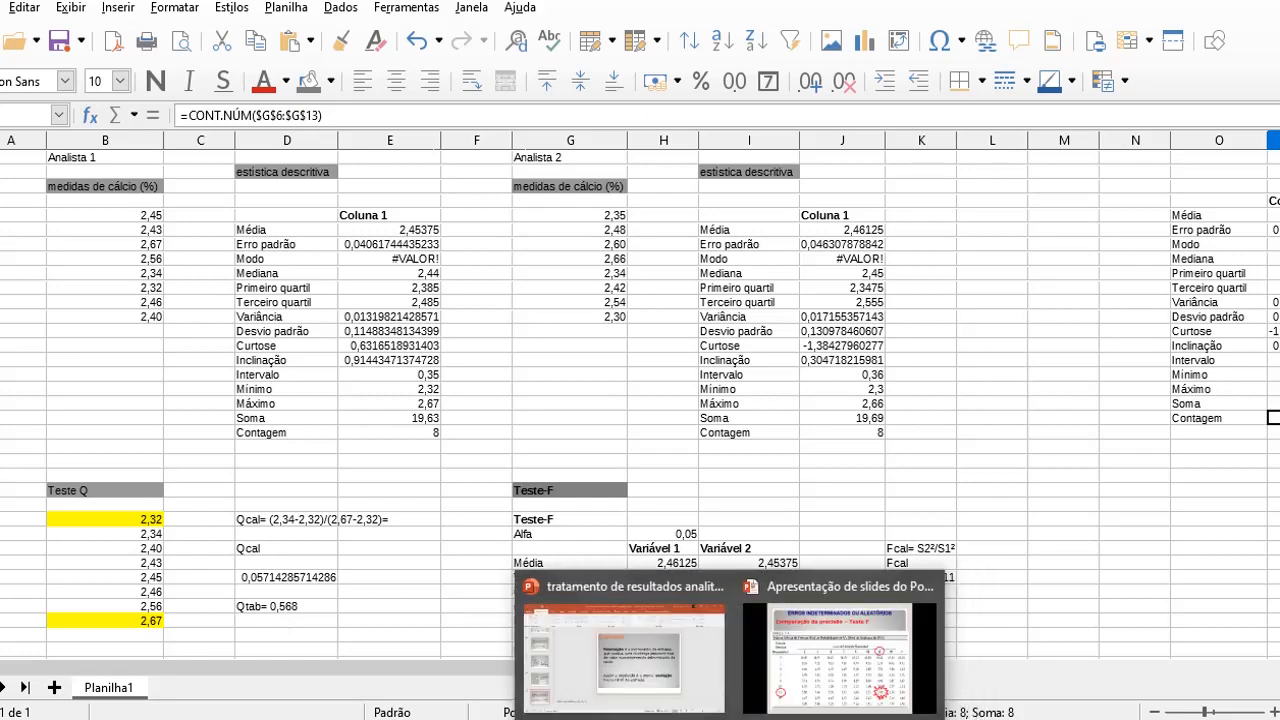
click(699, 665)
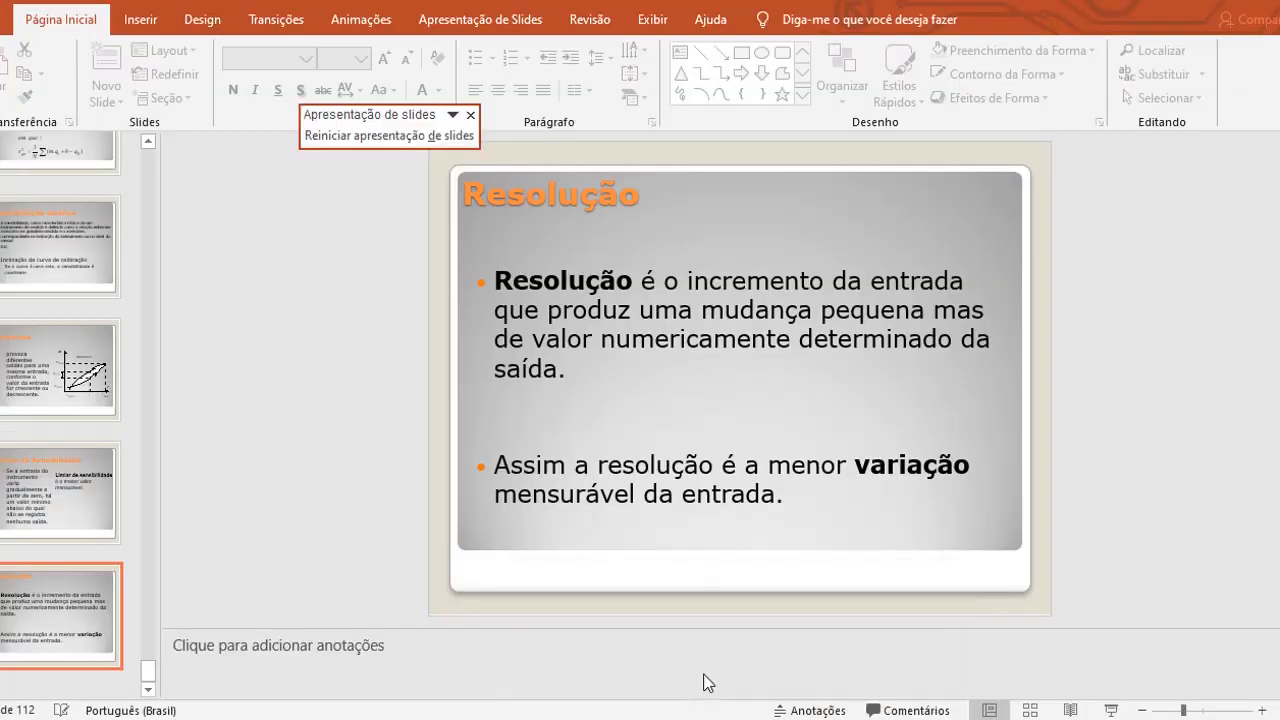
key(Page_Up)
key(Page_Up)
key(Page_Up)
key(Page_Up)
key(Page_Up)
key(Page_Up)
key(Page_Up)
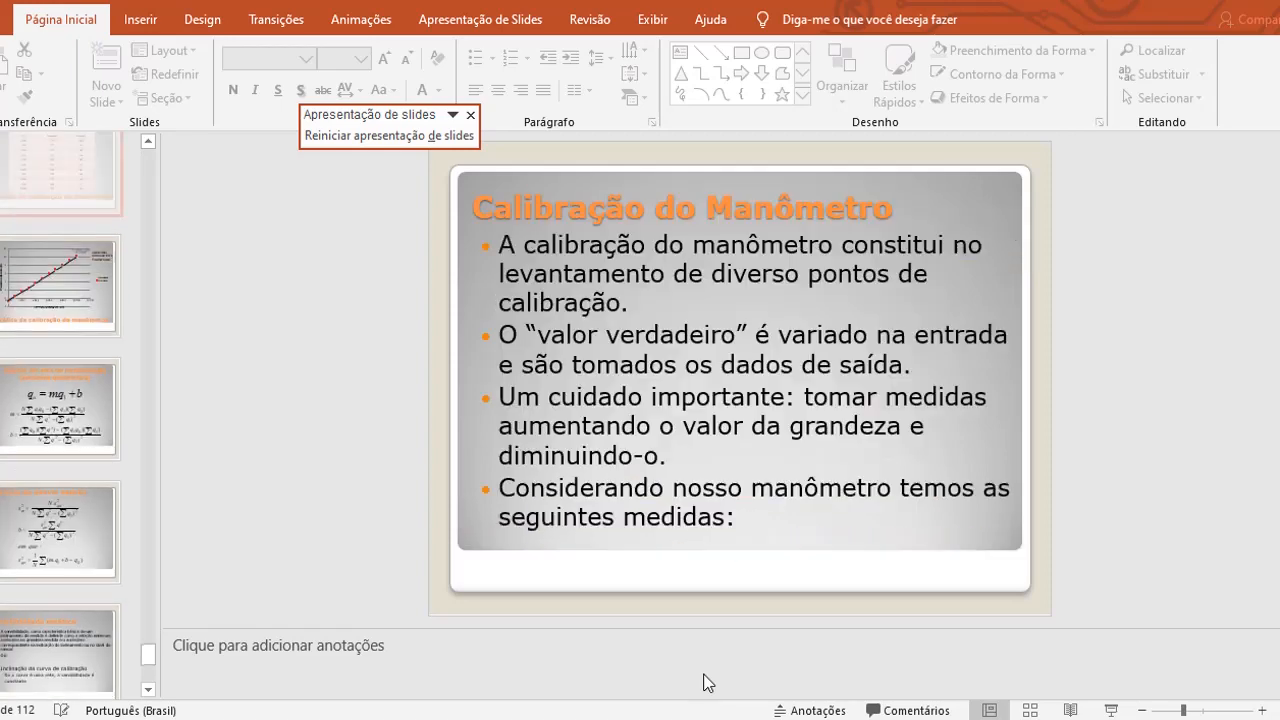
key(Page_Up)
key(Page_Up)
key(Page_Up)
key(Page_Up)
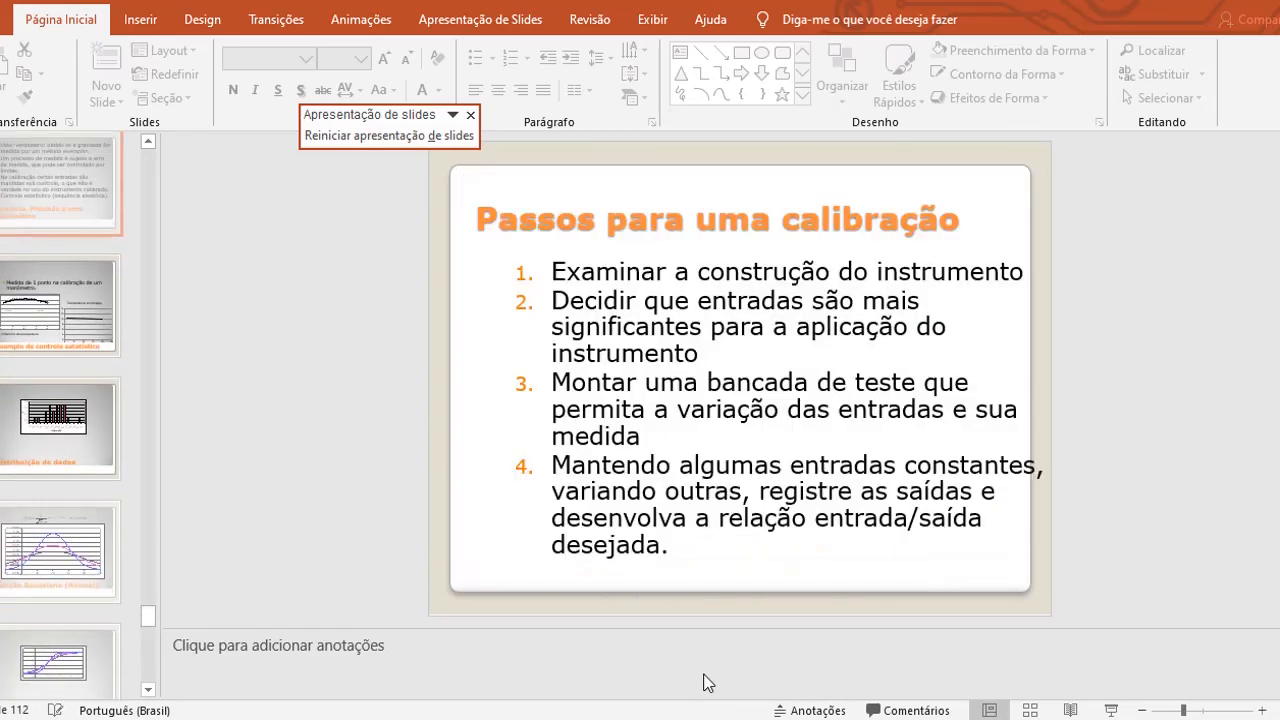
key(Page_Up)
key(Page_Up)
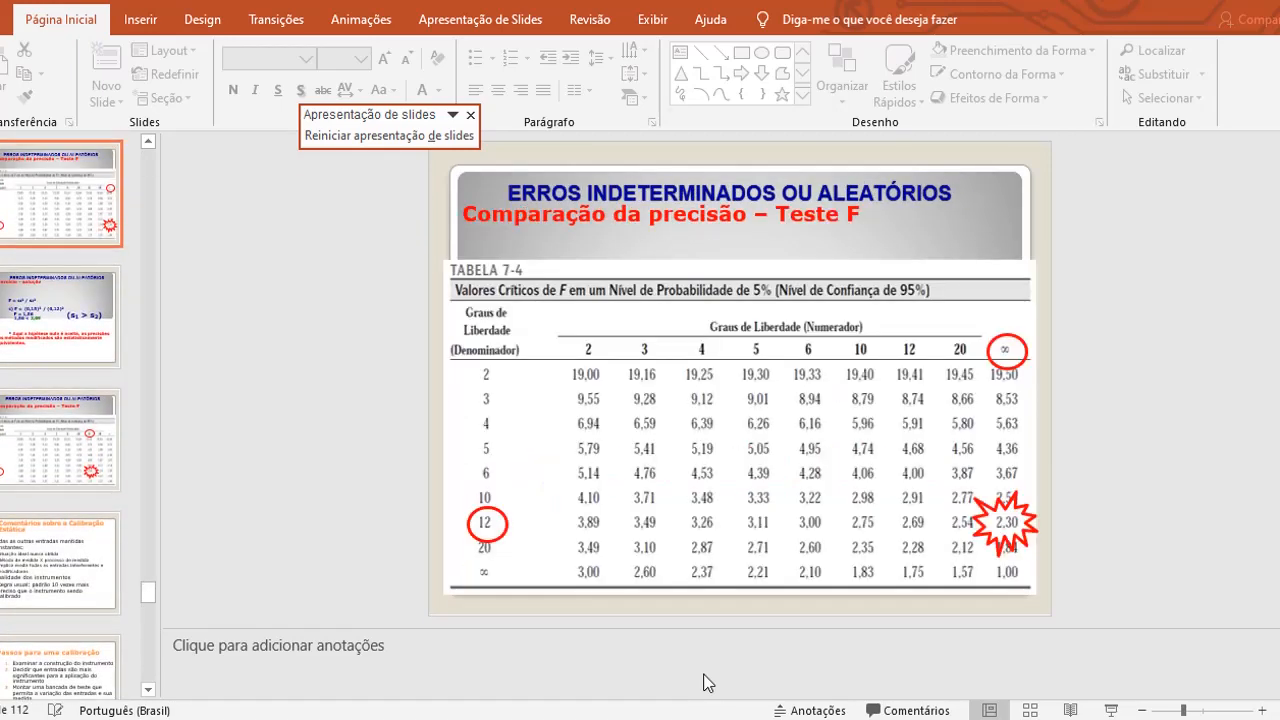
key(Page_Up)
key(Page_Up)
key(Page_Up)
key(Page_Up)
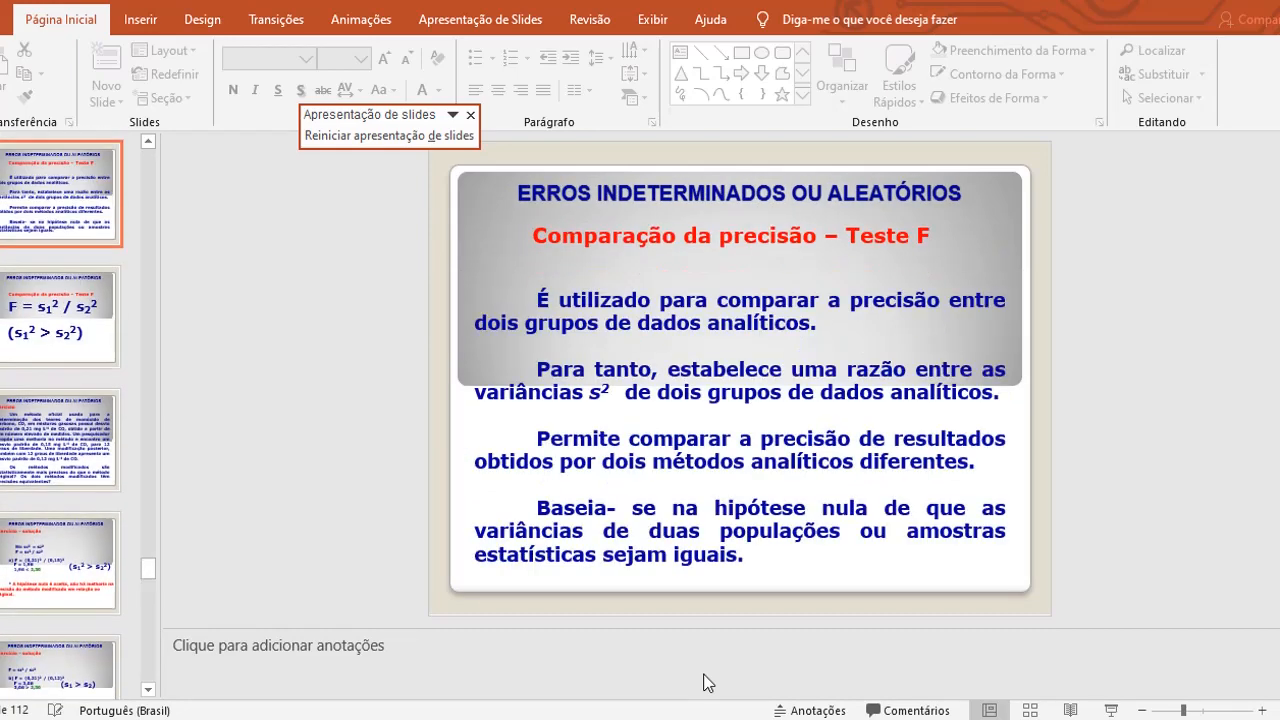
key(Page_Up)
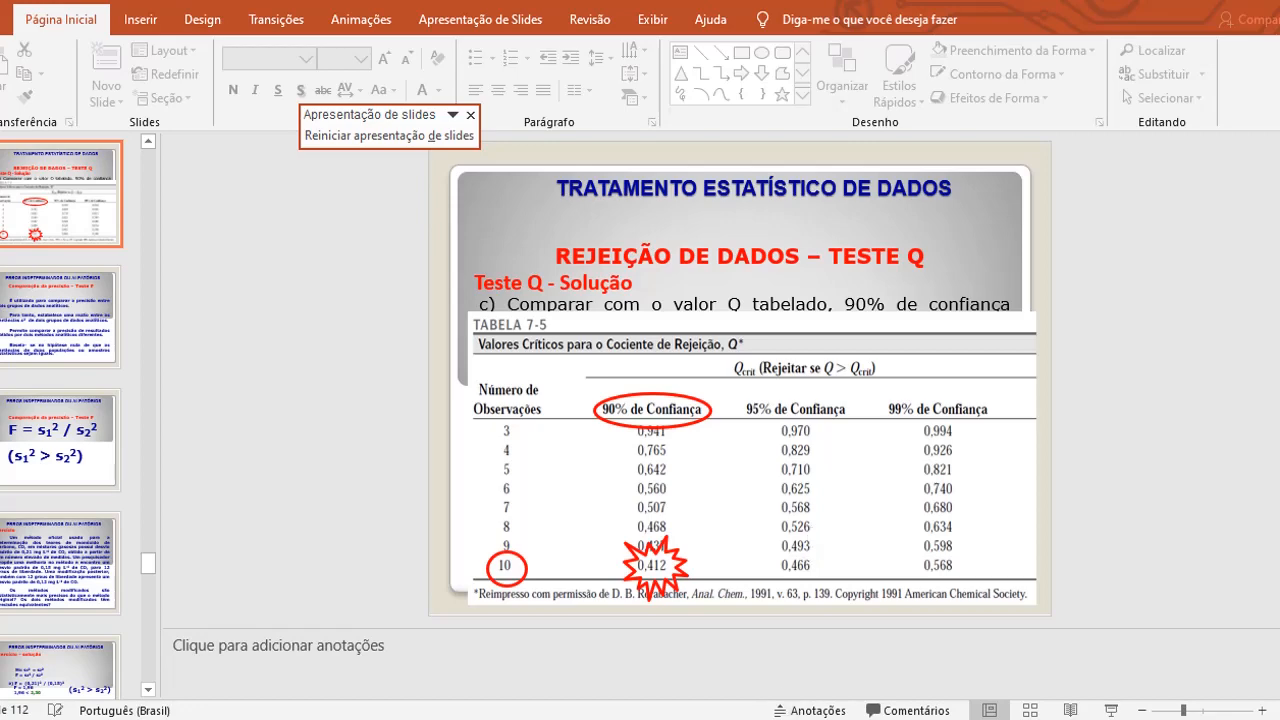
Return to the LibreOffice Calc sheet and change the tabulated Teste Q entry to "Qtab= 0,526".
key(alt+Tab)
click(287, 612)
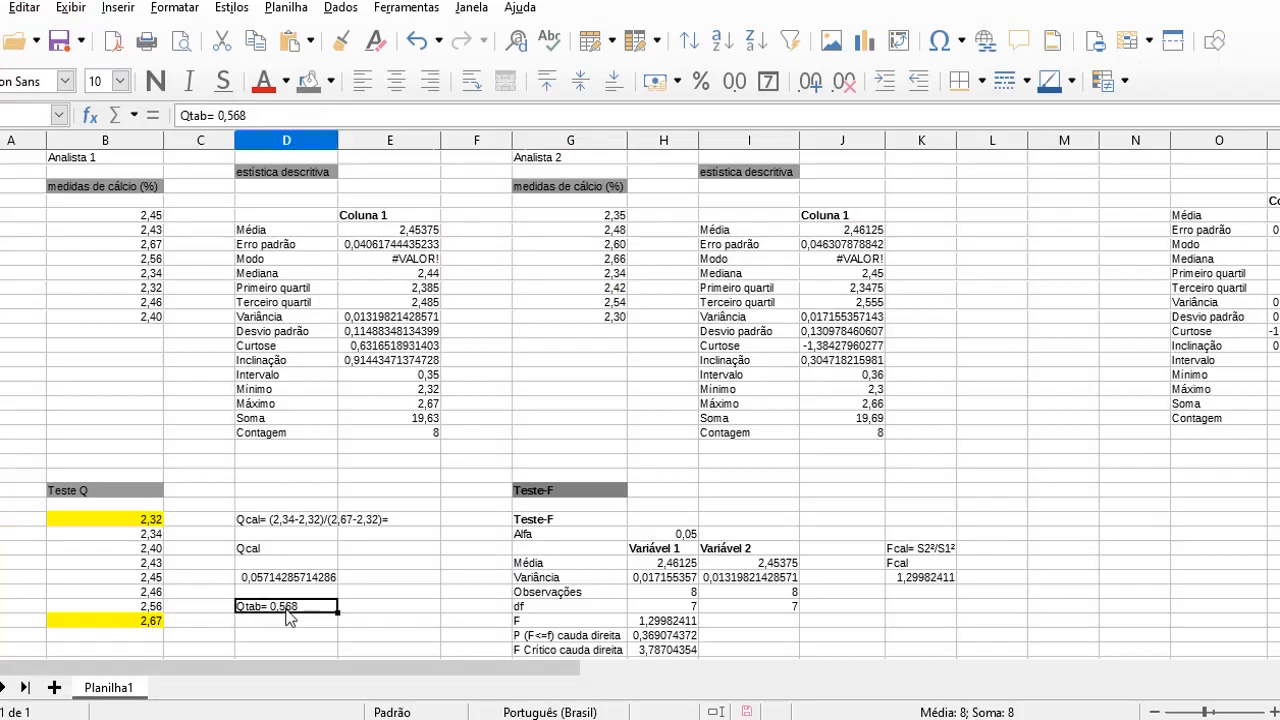
click(250, 115)
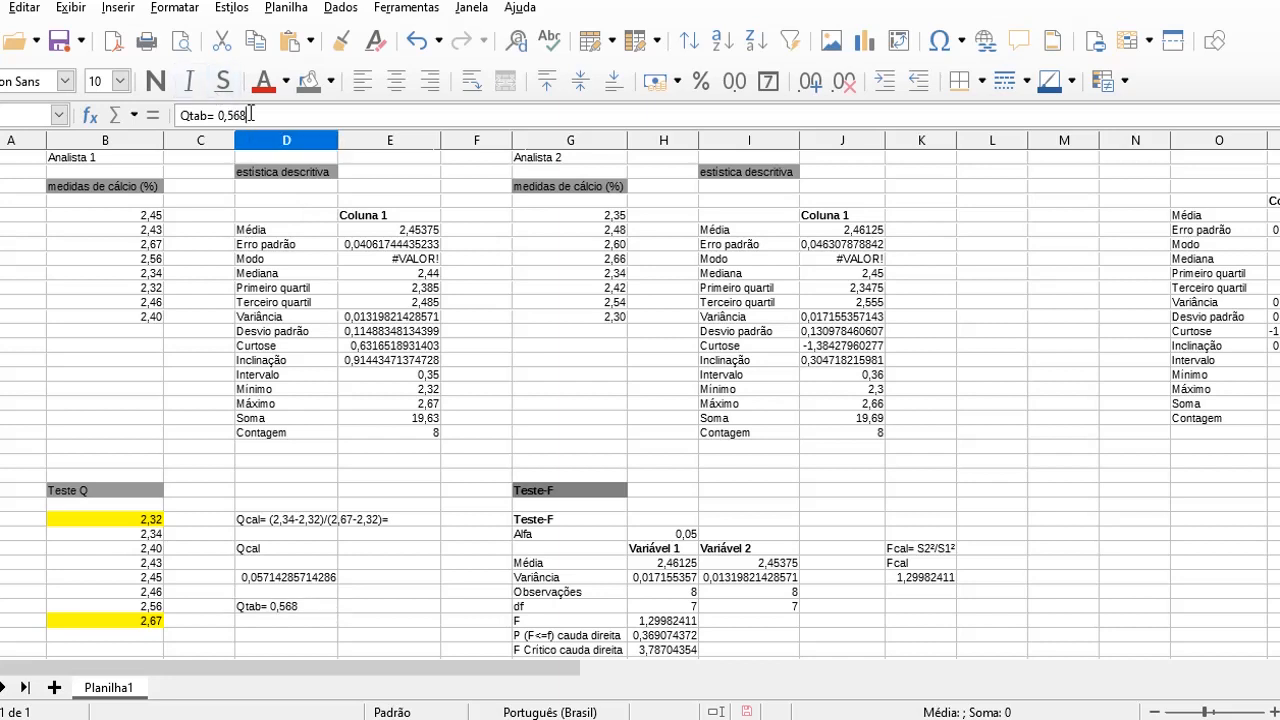
key(BackSpace)
key(BackSpace)
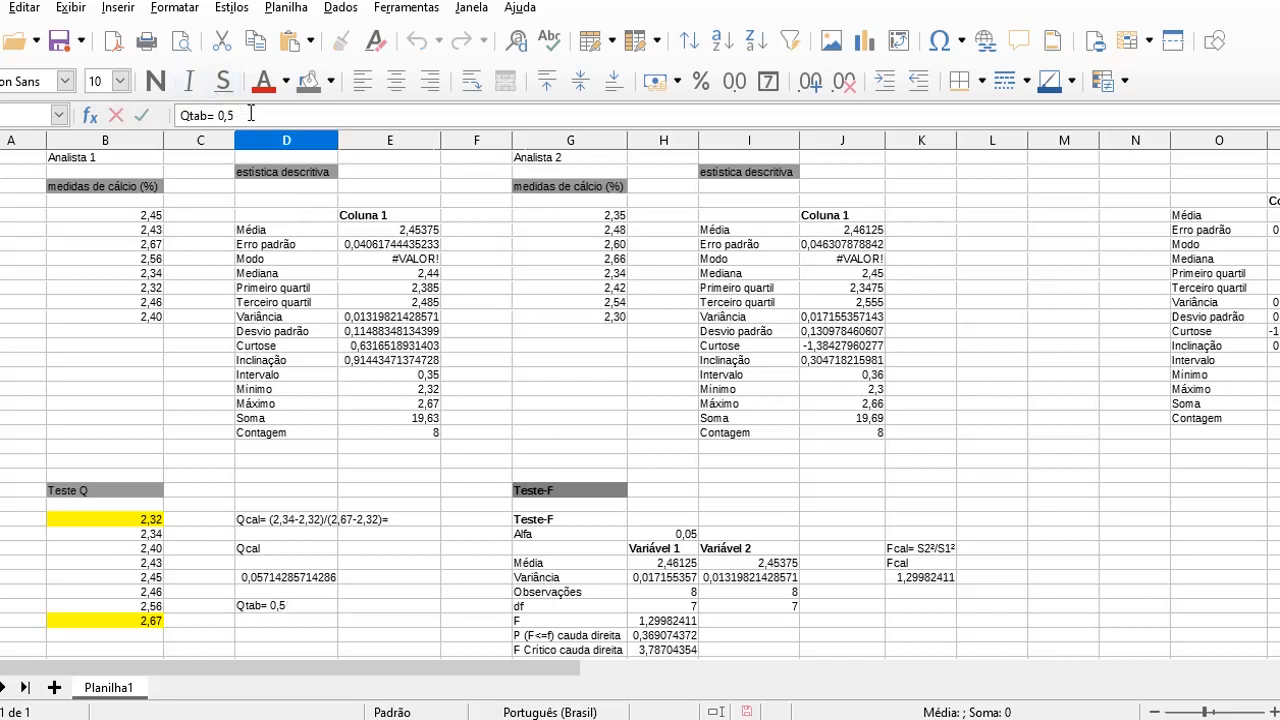
text(26)
click(257, 624)
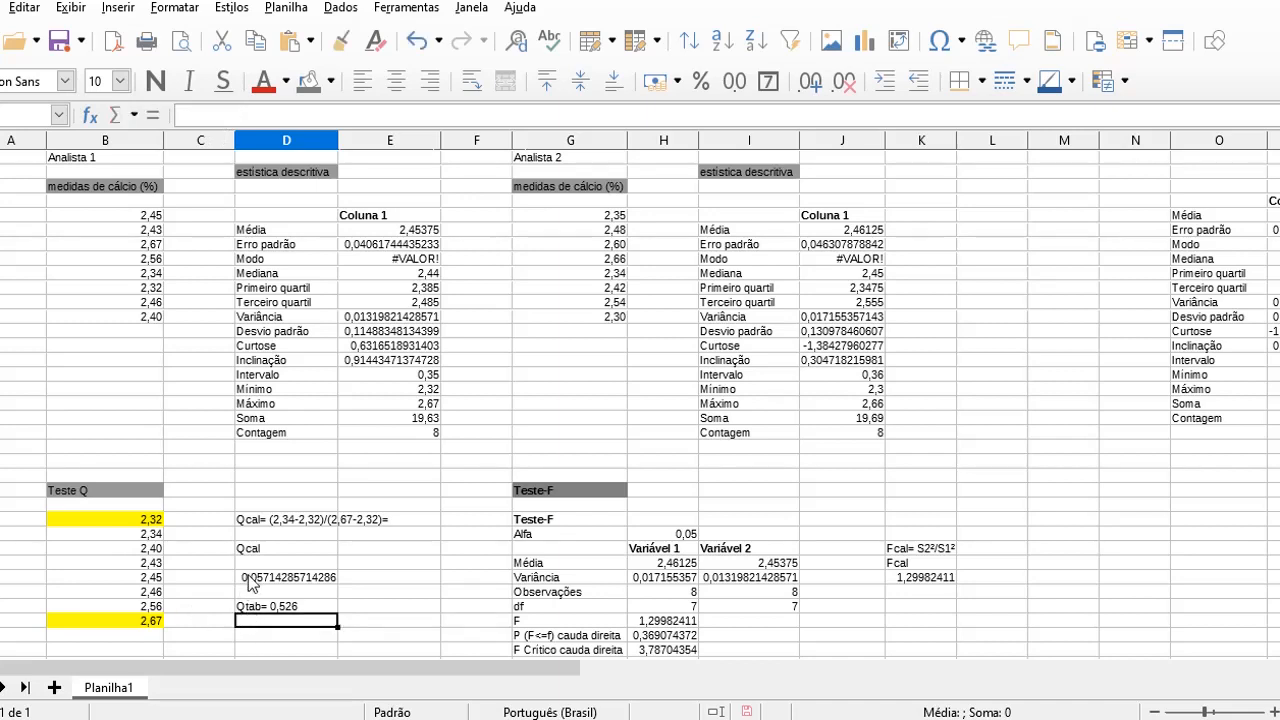
Enter the conclusion "Qcal<Qtab: não rejeito o 2,32" in column D, two rows below the Qtab entry.
key(Down)
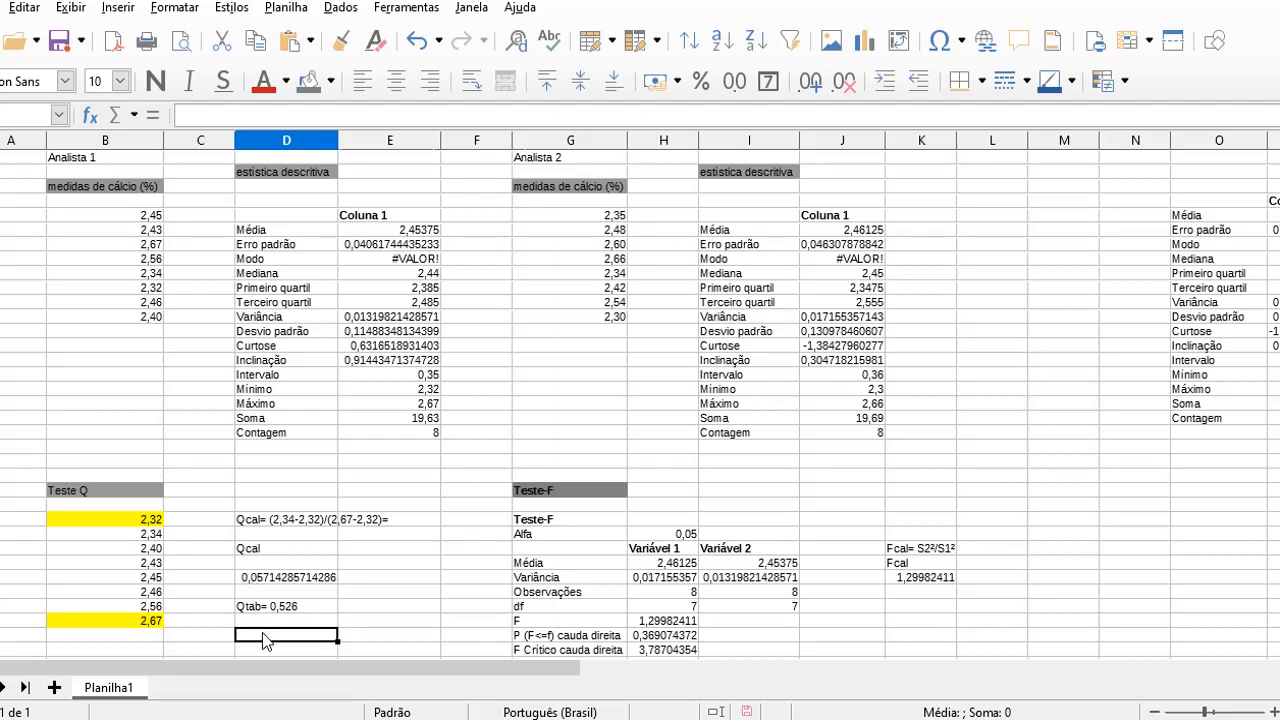
text(Qcal)
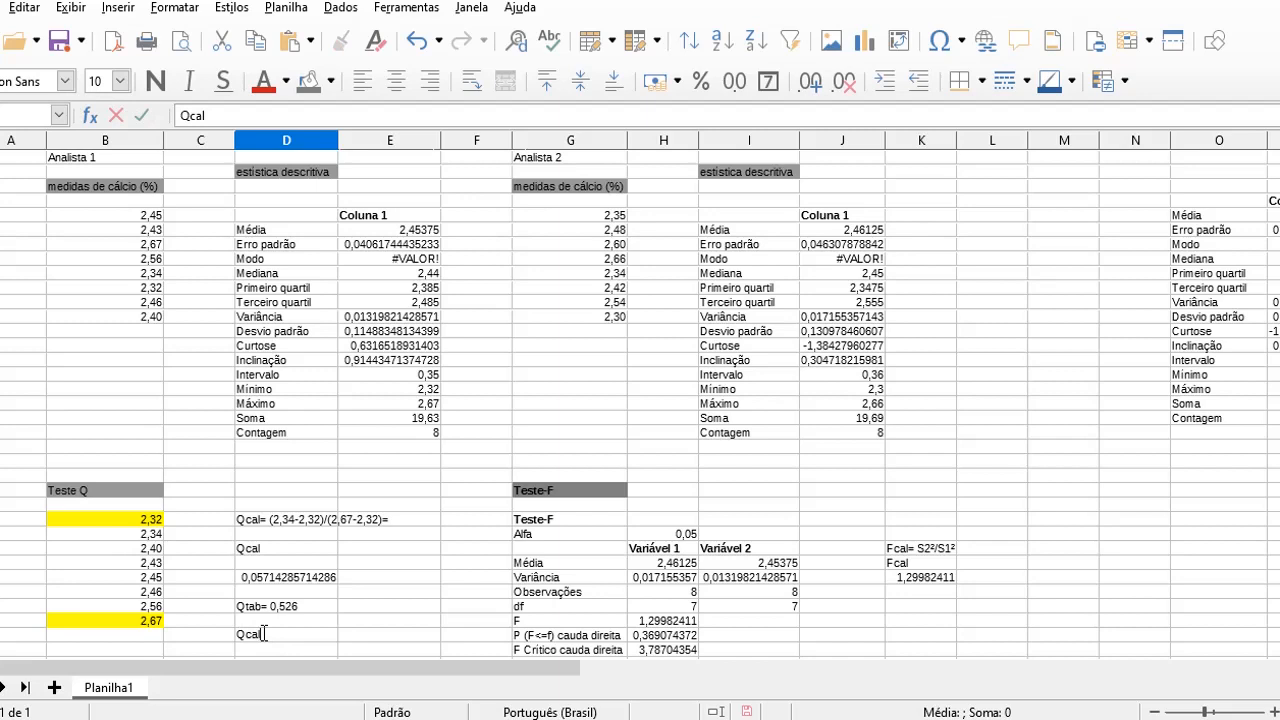
text(<Qtab: não reh)
key(Num_Lock)
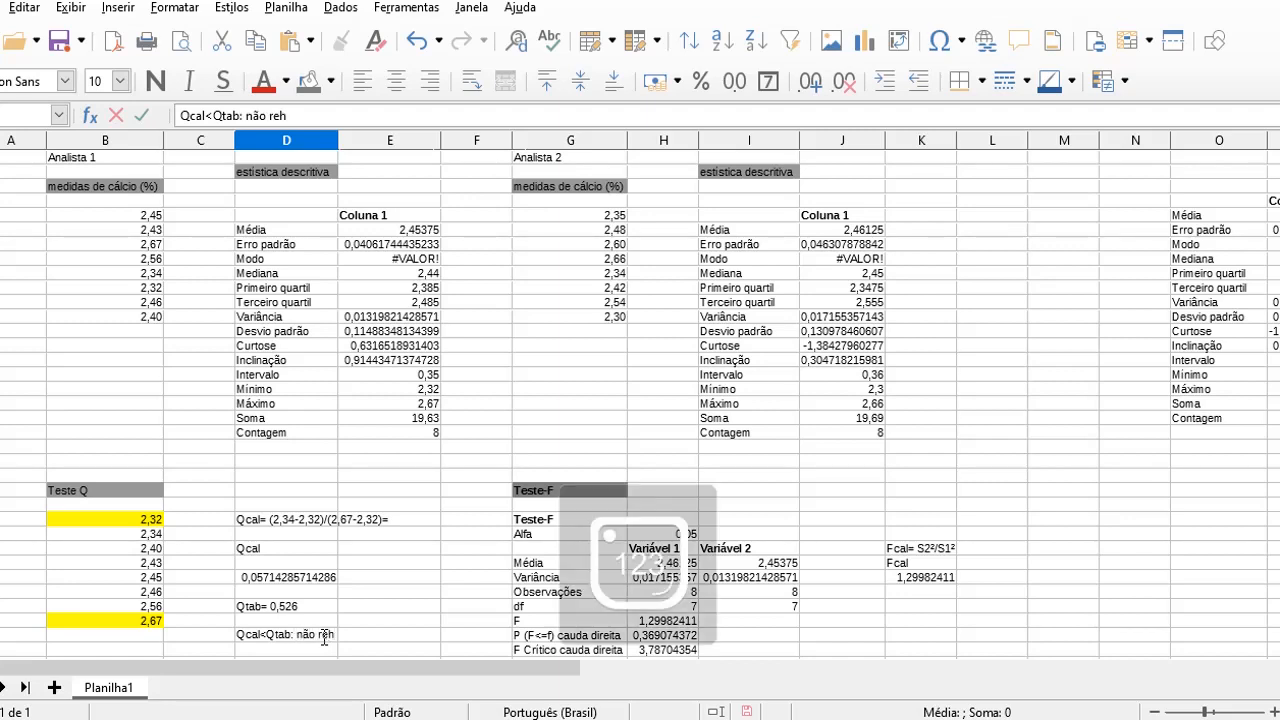
key(Num_Lock)
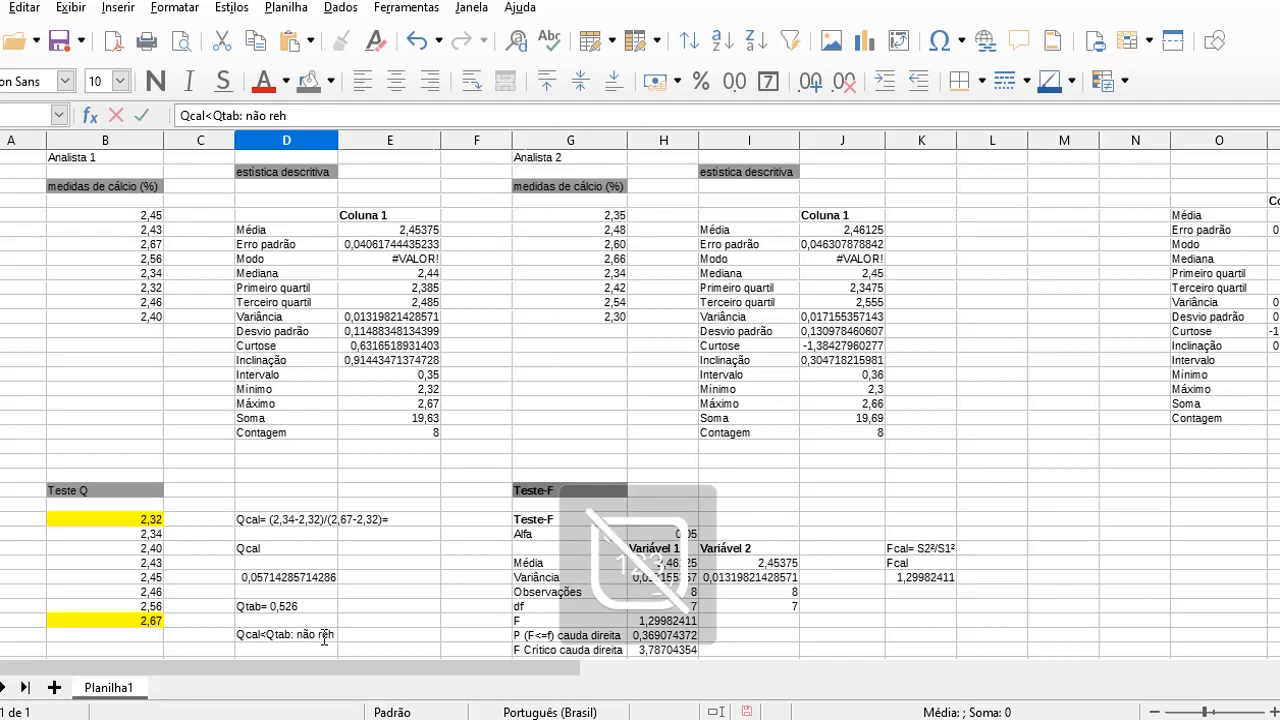
key(BackSpace)
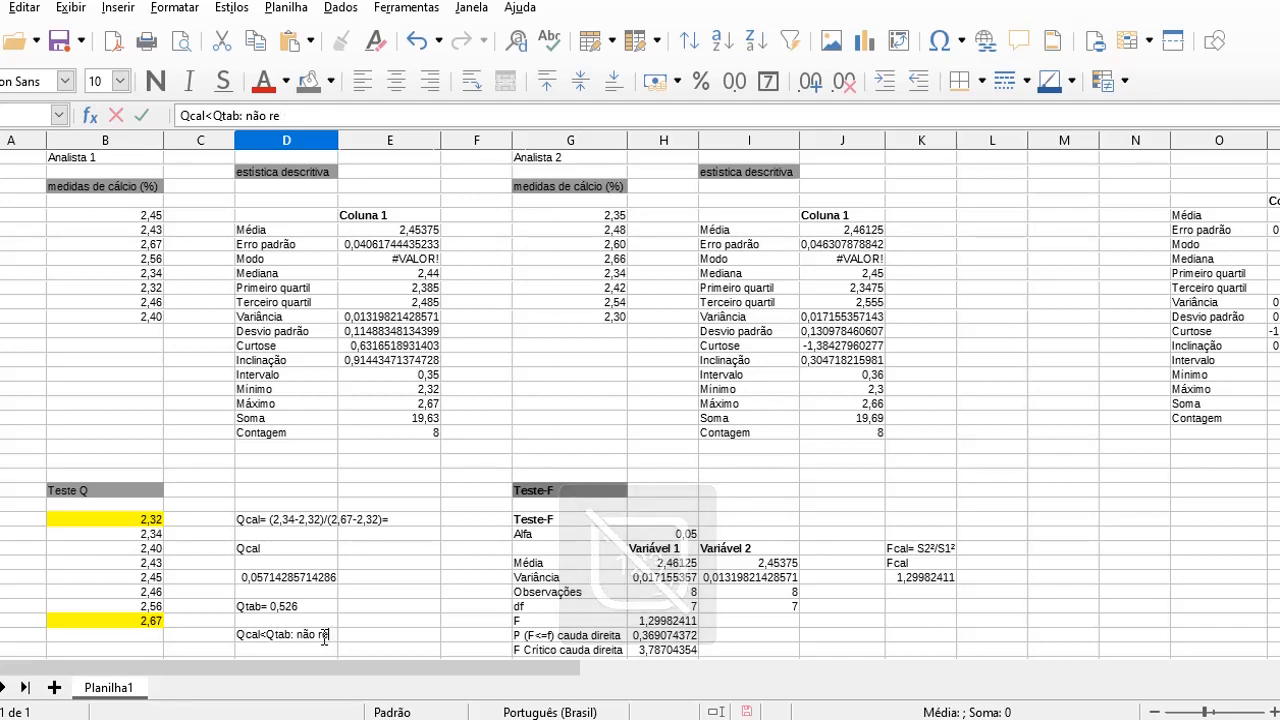
text(jeito o )
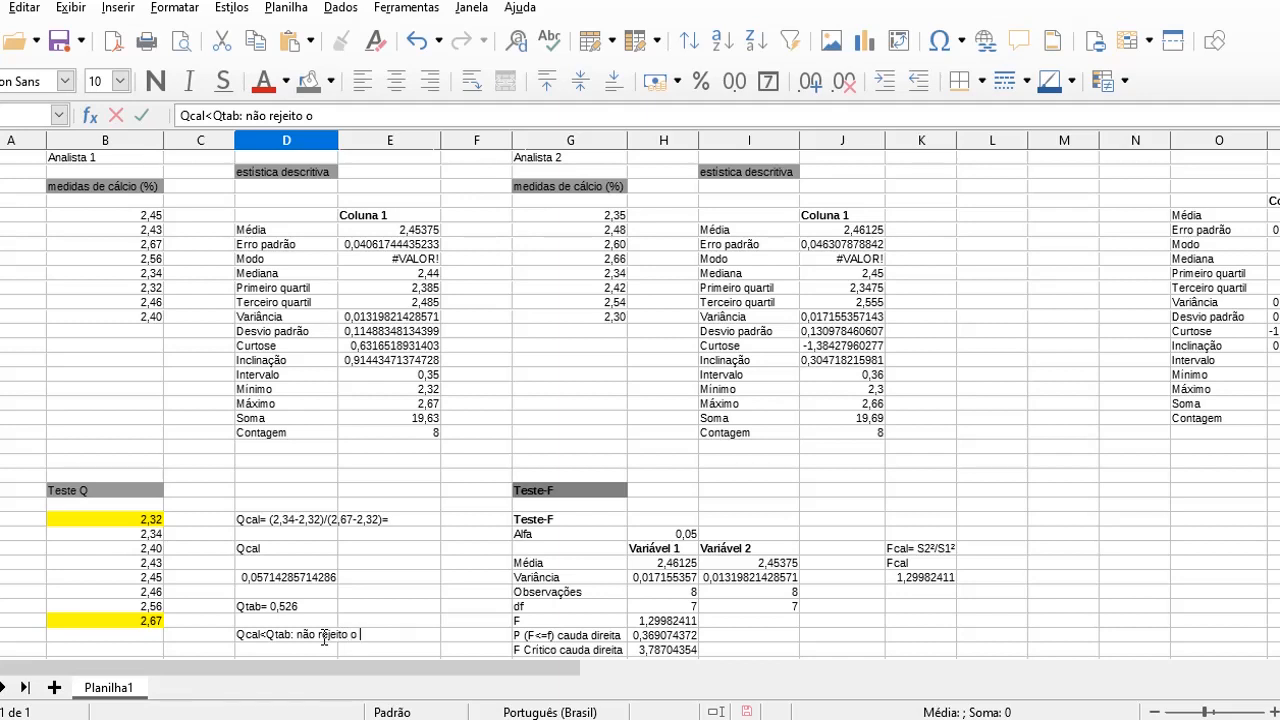
text(2,32)
key(Return)
Copy Analista 1's eight calcium measurements into column B, leaving two empty rows below the existing Teste Q list.
key(Down)
key(Down)
key(Down)
key(Down)
key(Down)
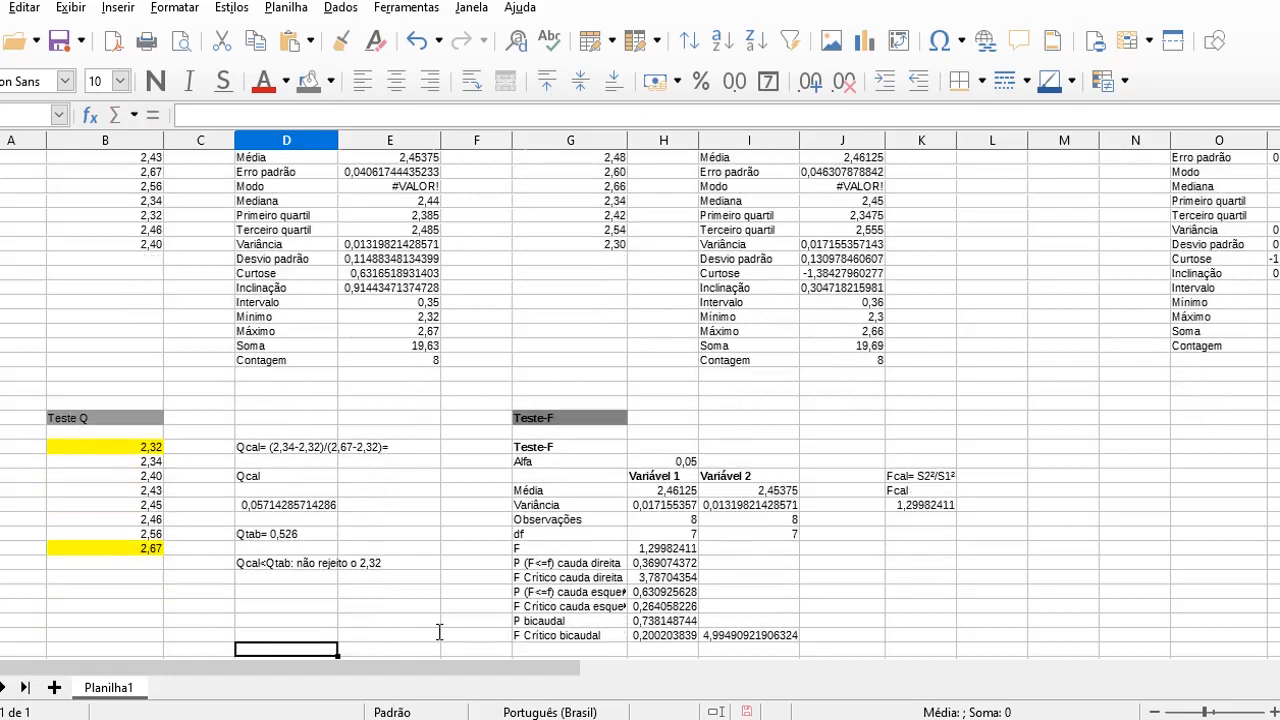
click(101, 592)
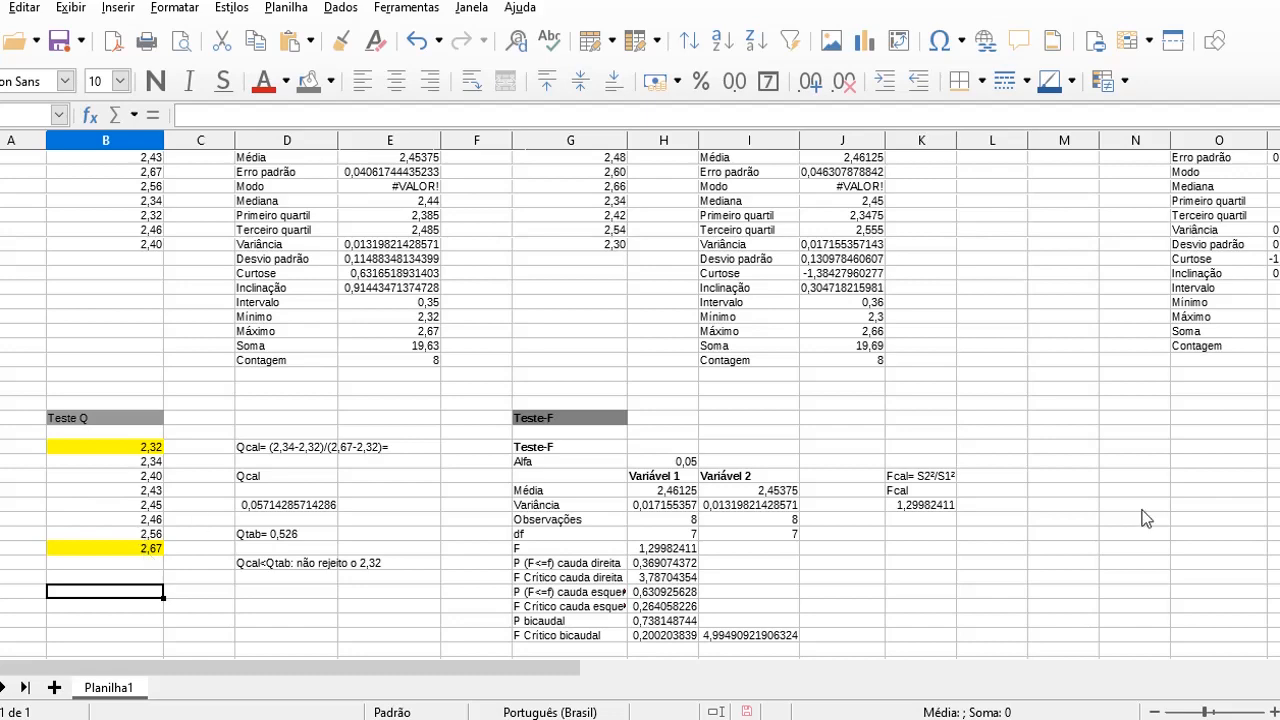
scroll(1265, 255, up, 2)
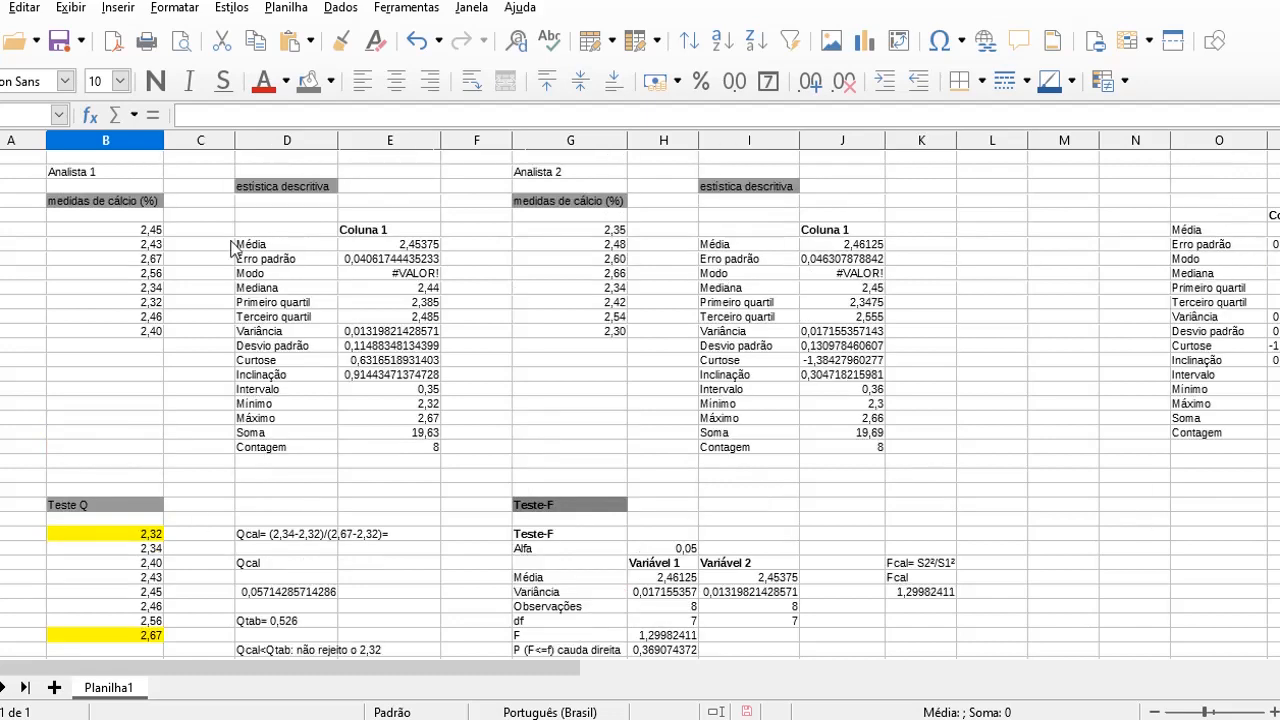
click(140, 230)
drag(140, 233, 145, 330)
key(ctrl+c)
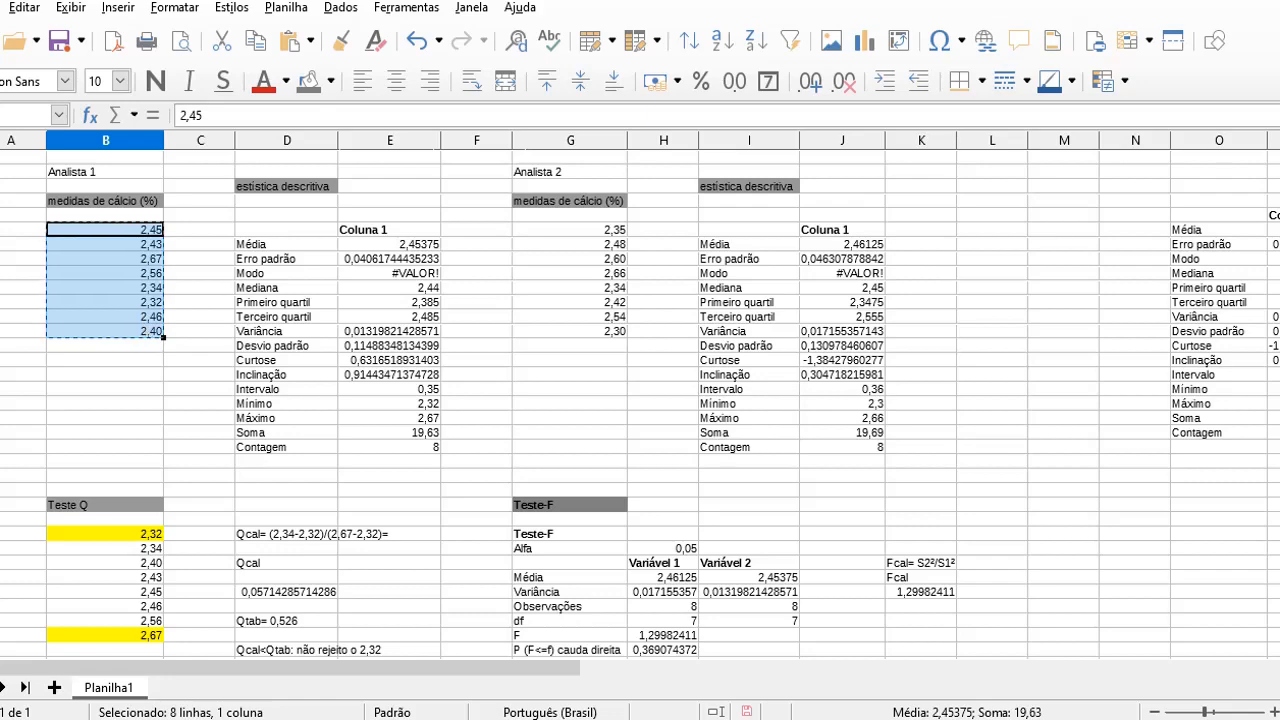
drag(1279, 297, 1279, 430)
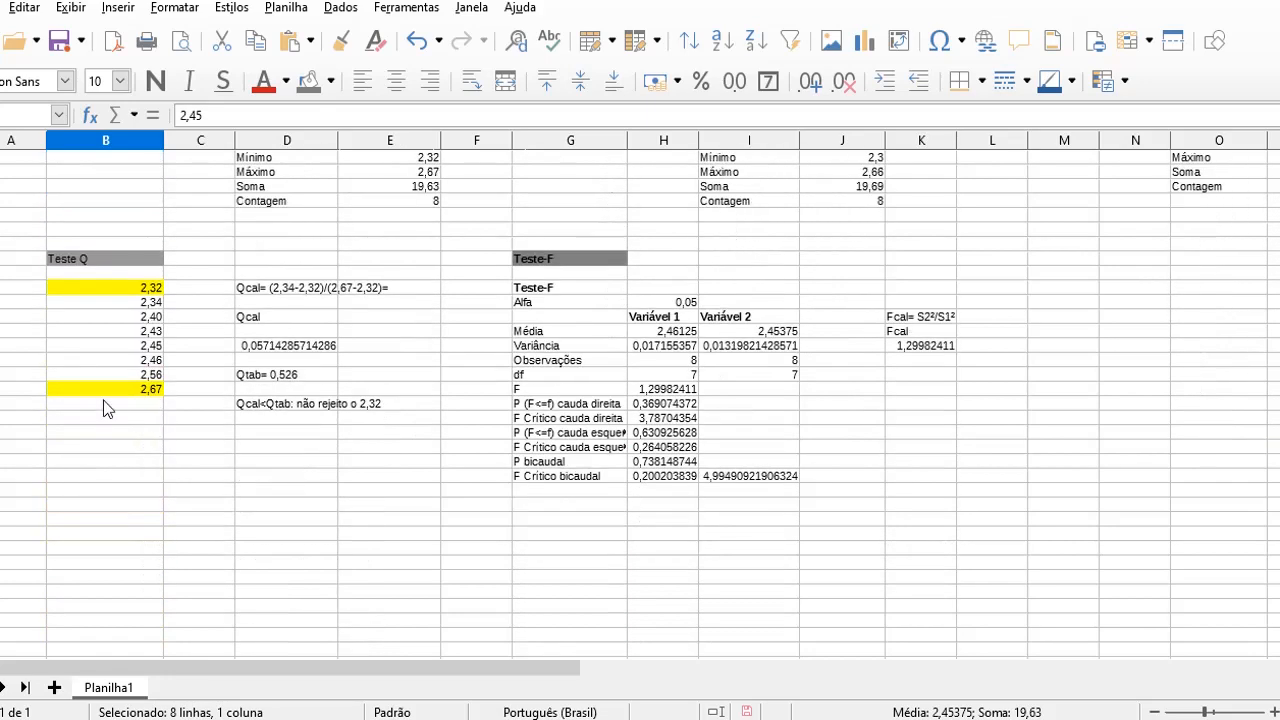
click(112, 434)
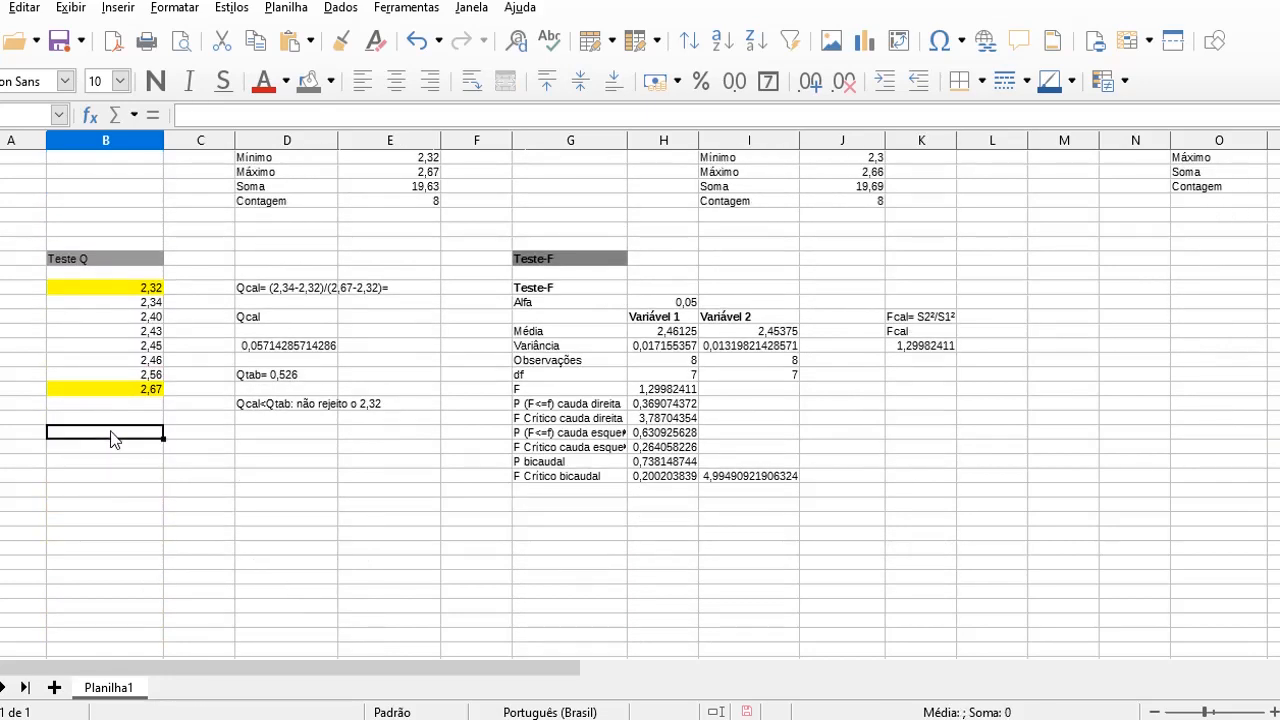
key(ctrl+v)
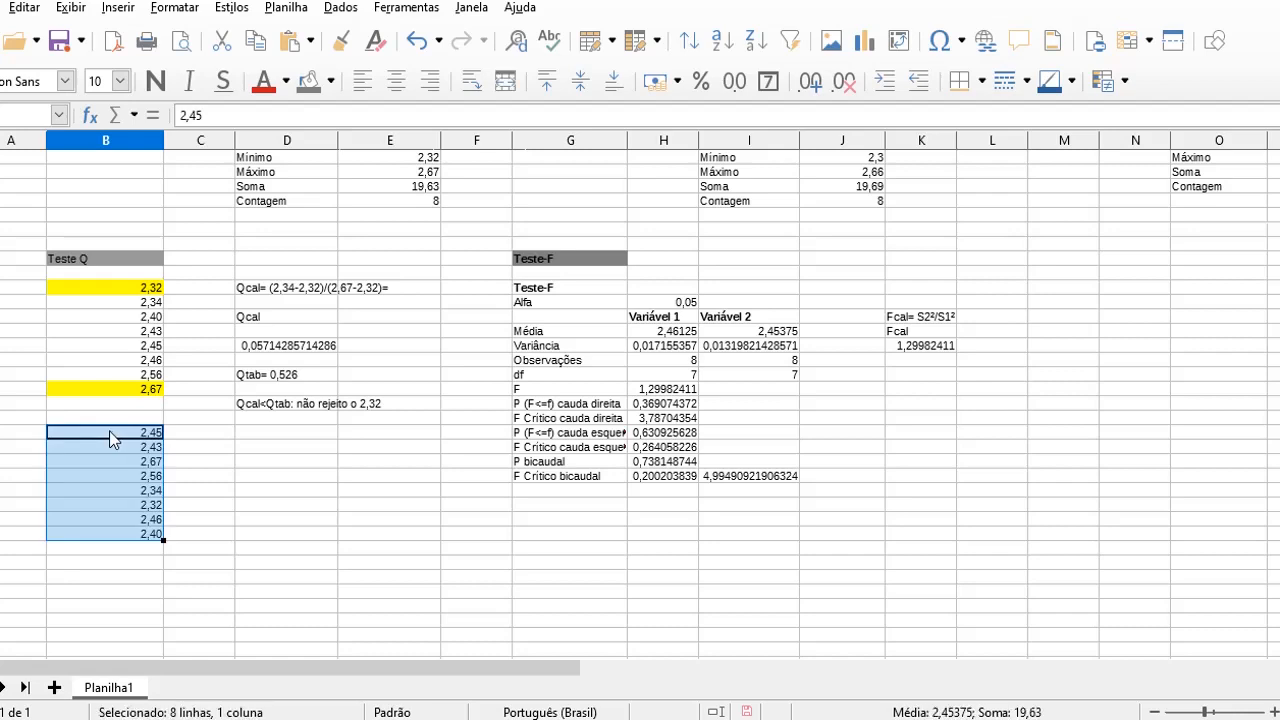
Sort the copied measurements in ascending order and fill the highest value, 2,67, with yellow.
click(112, 436)
drag(112, 440, 137, 537)
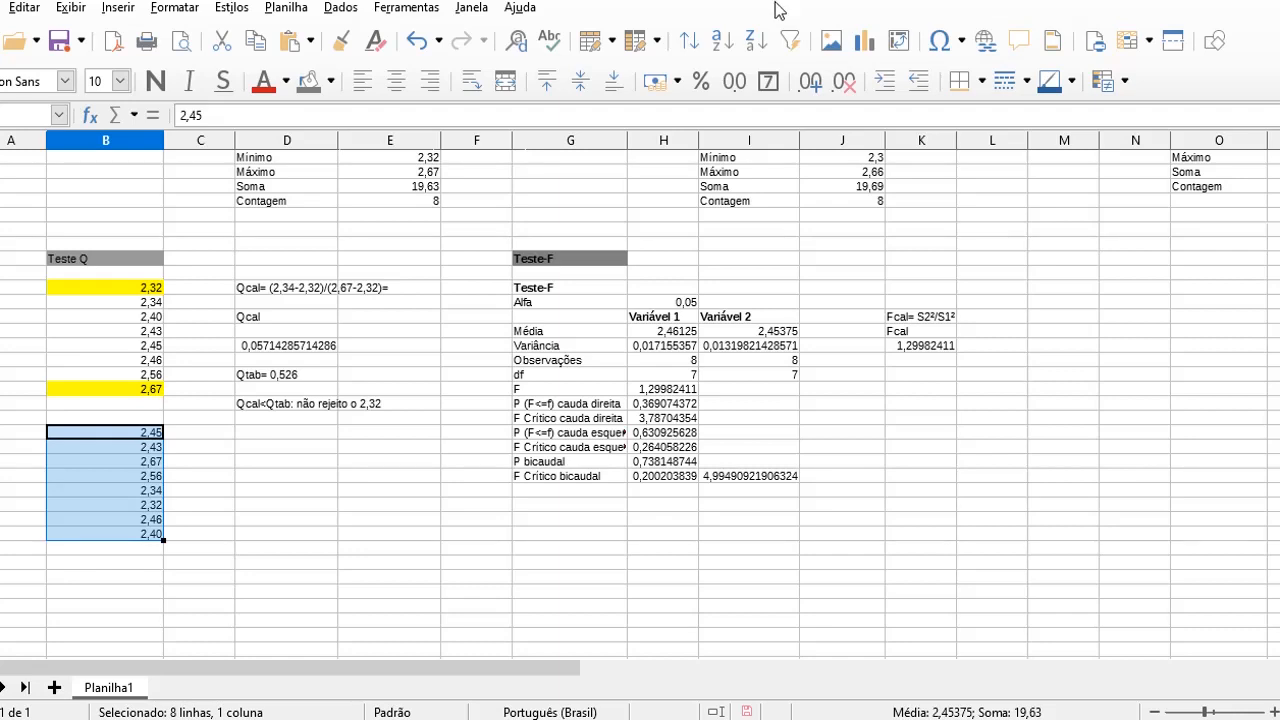
click(731, 55)
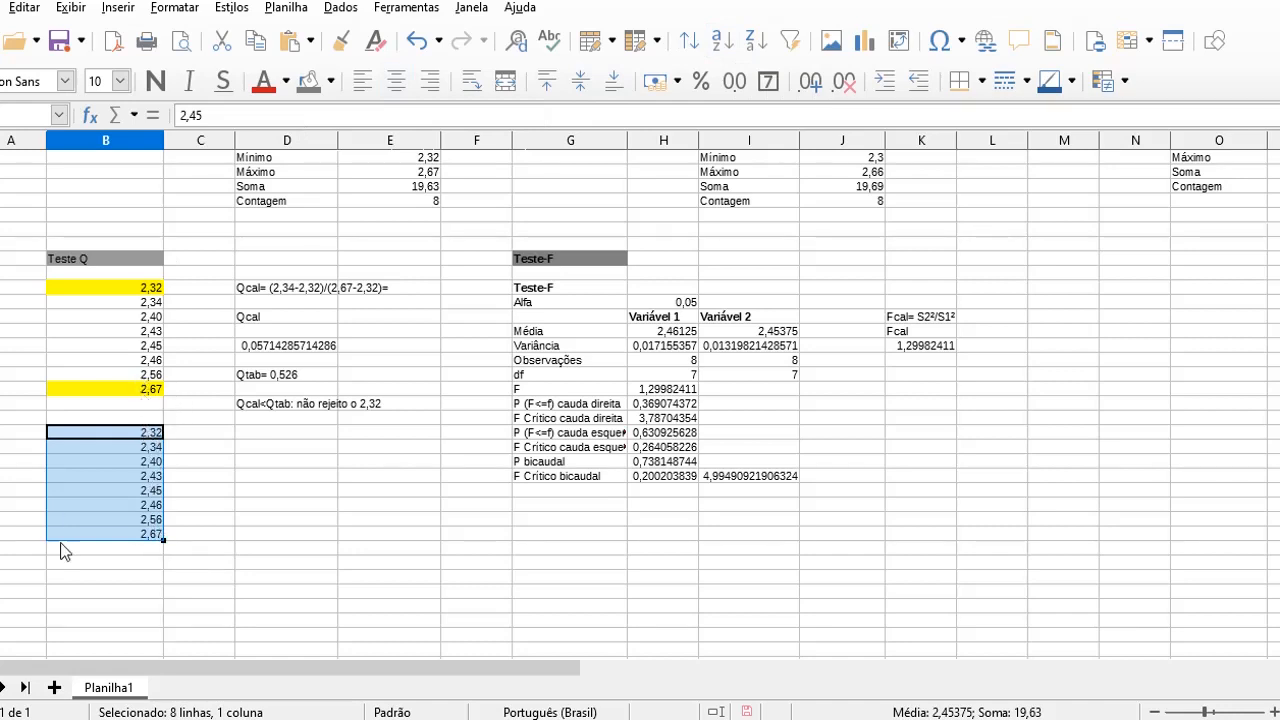
click(86, 537)
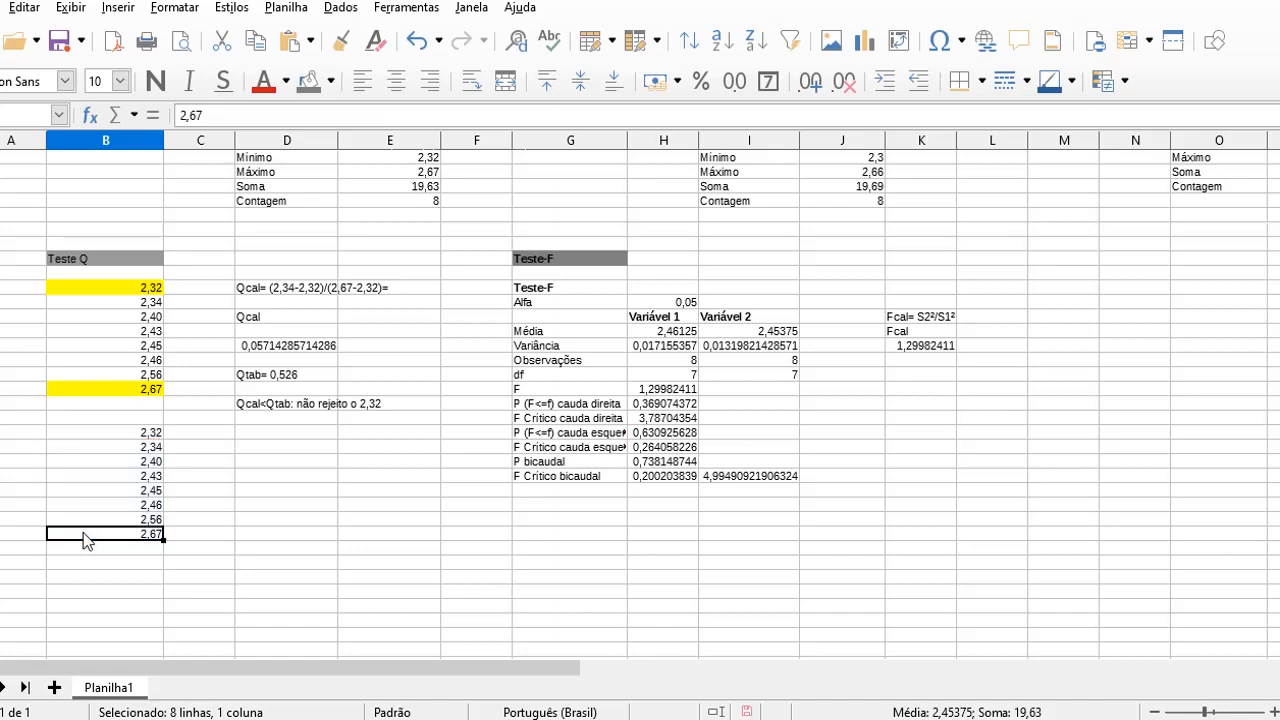
click(332, 82)
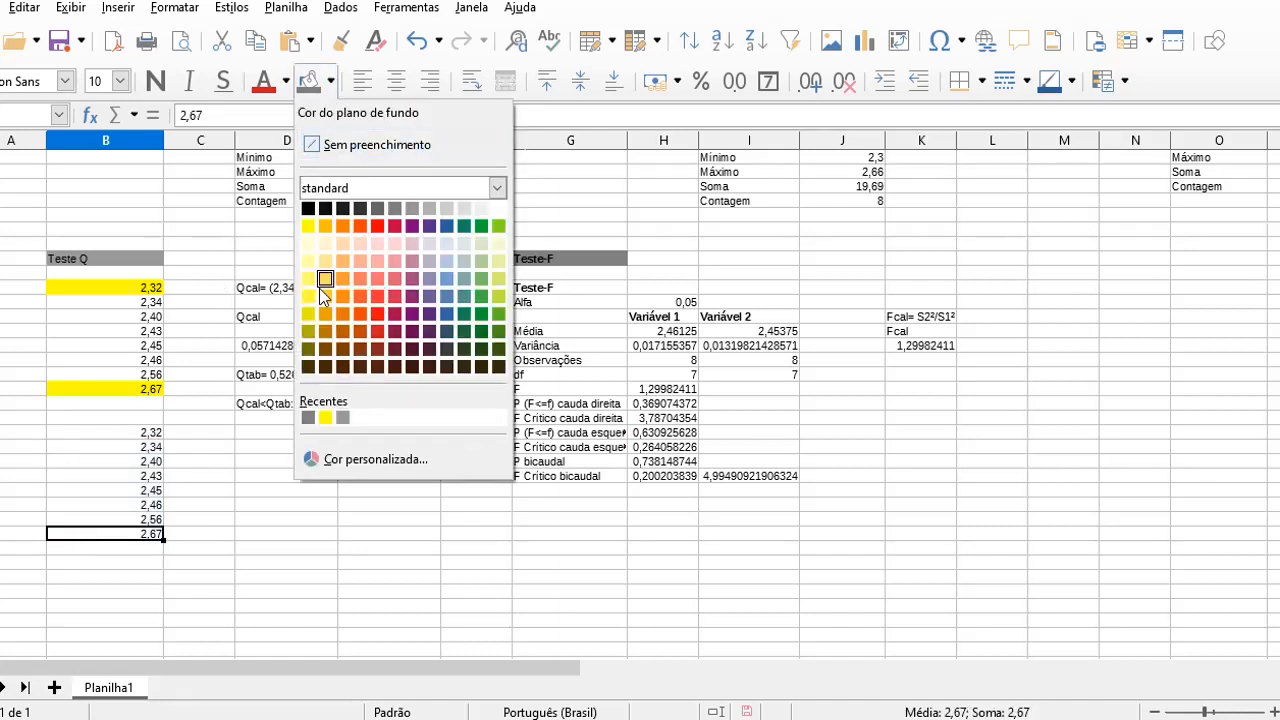
click(309, 228)
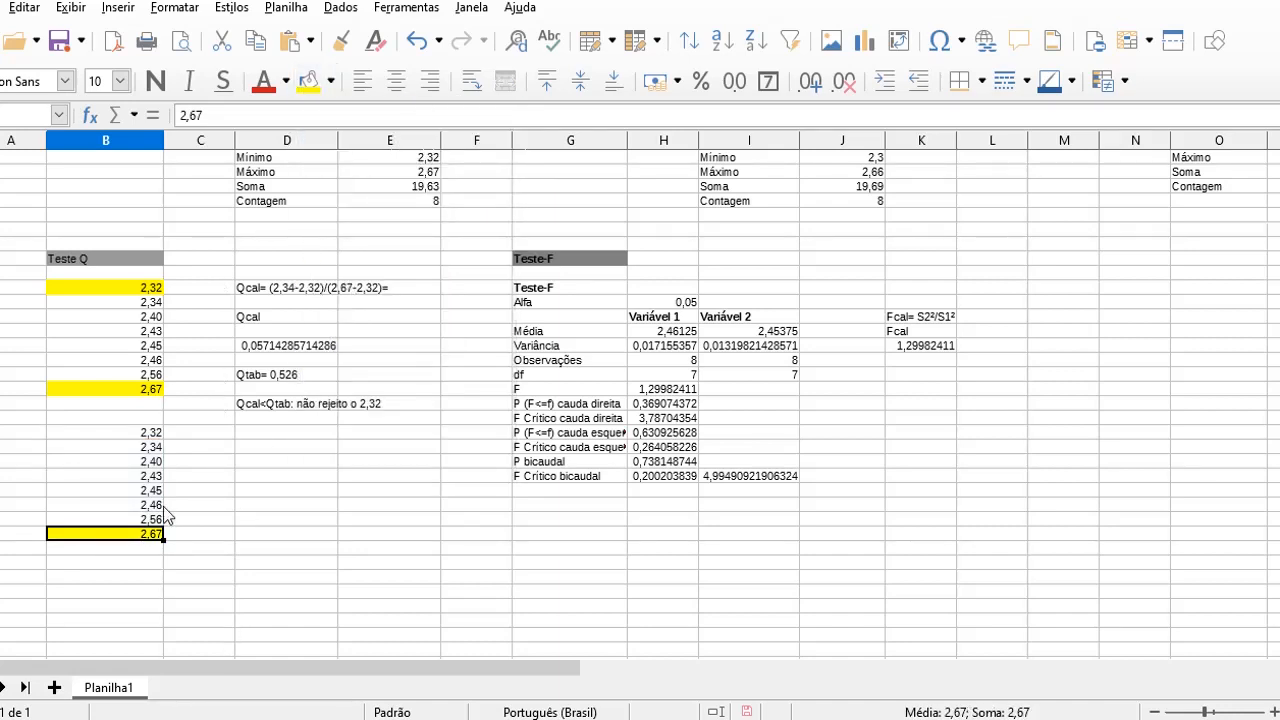
Write "Qcal= (2,67-2,56)/(2,67-2,32)=" in column D beside the new list's 2,40 value.
click(253, 466)
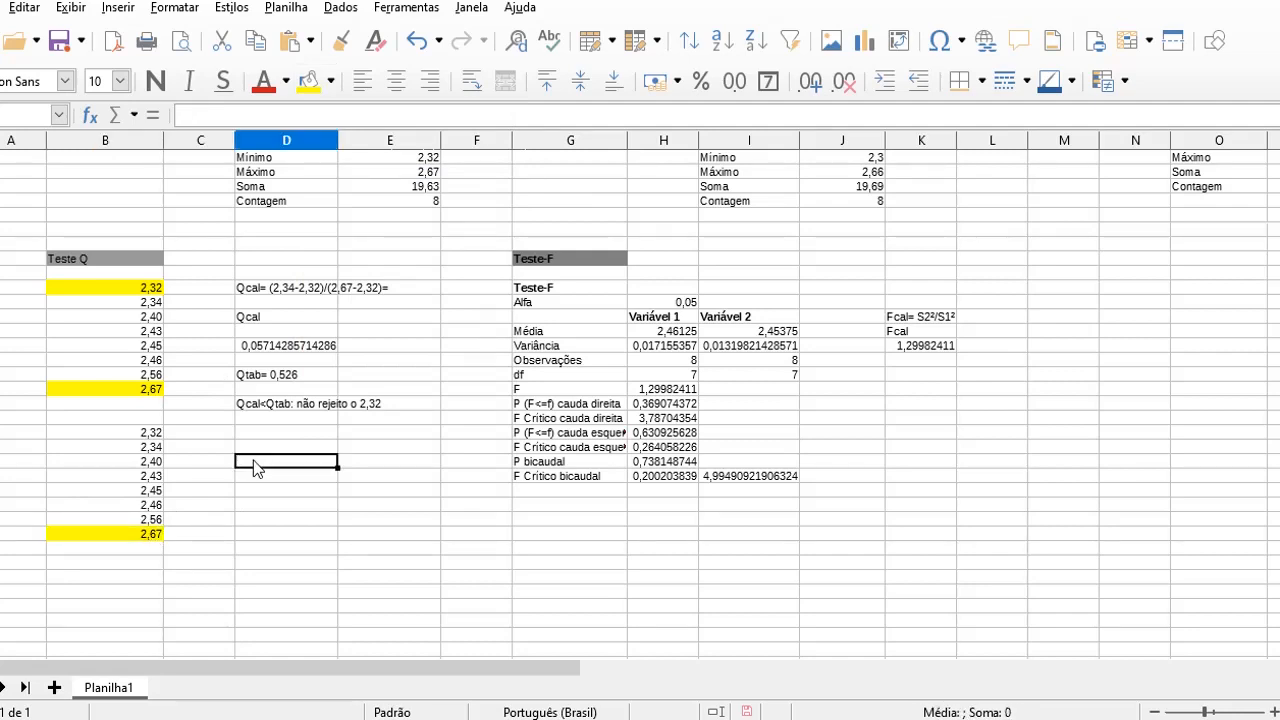
text(Qcal)
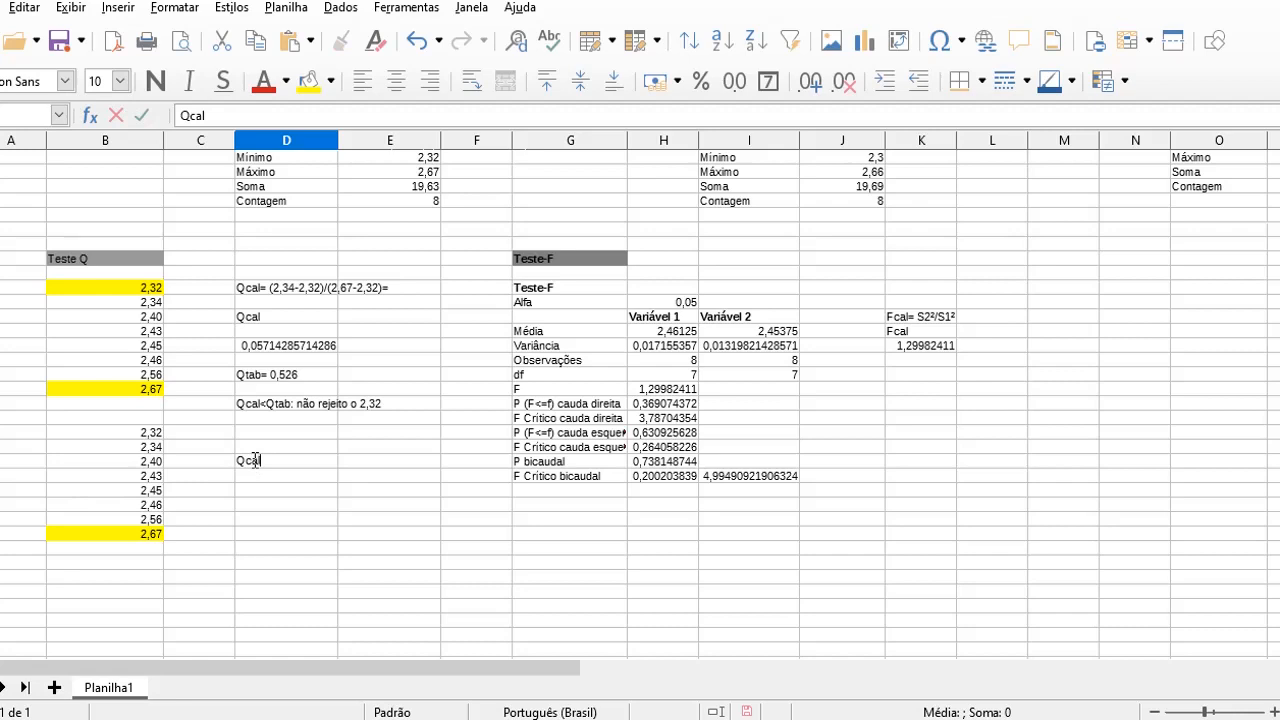
text(=)
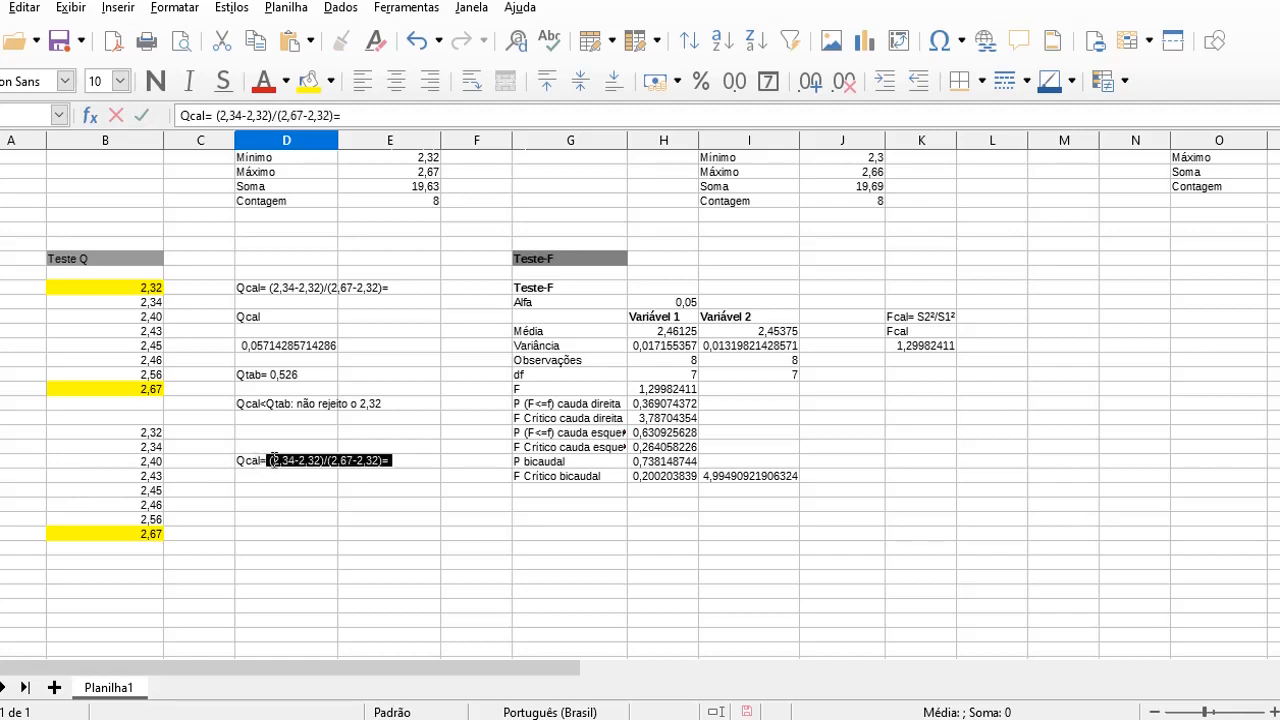
click(276, 461)
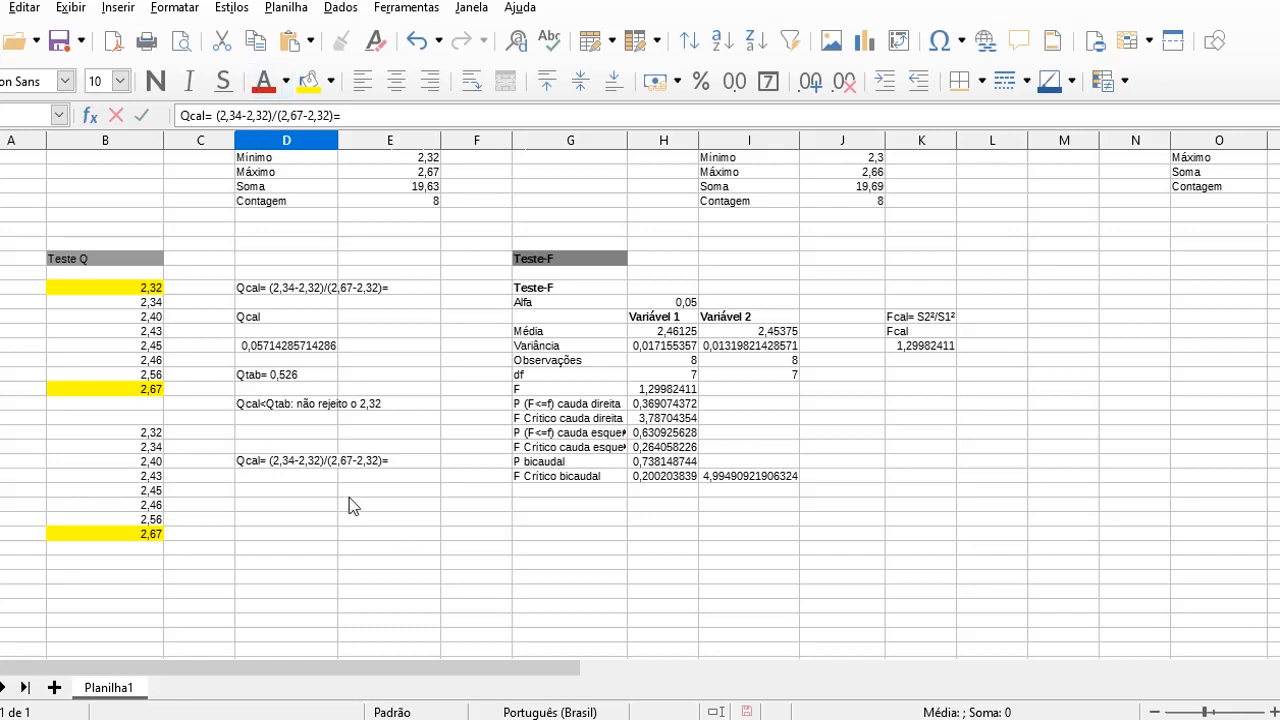
click(284, 460)
text(67)
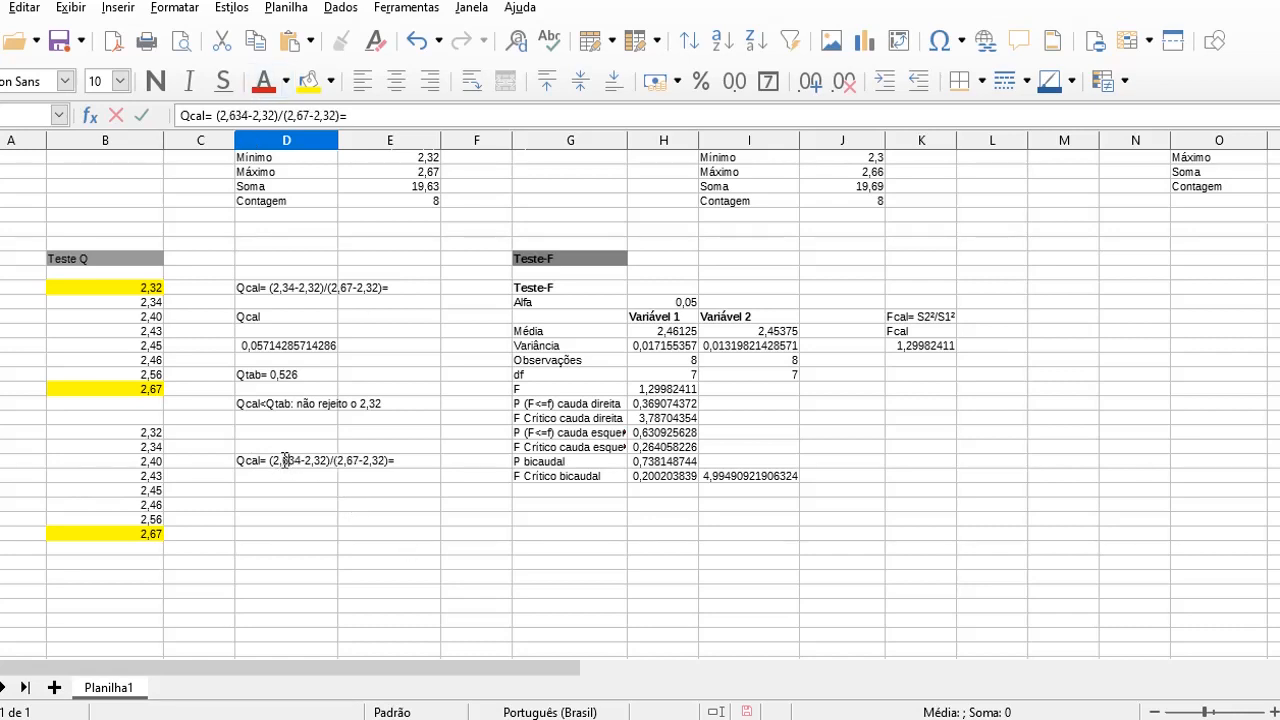
key(Delete)
key(Delete)
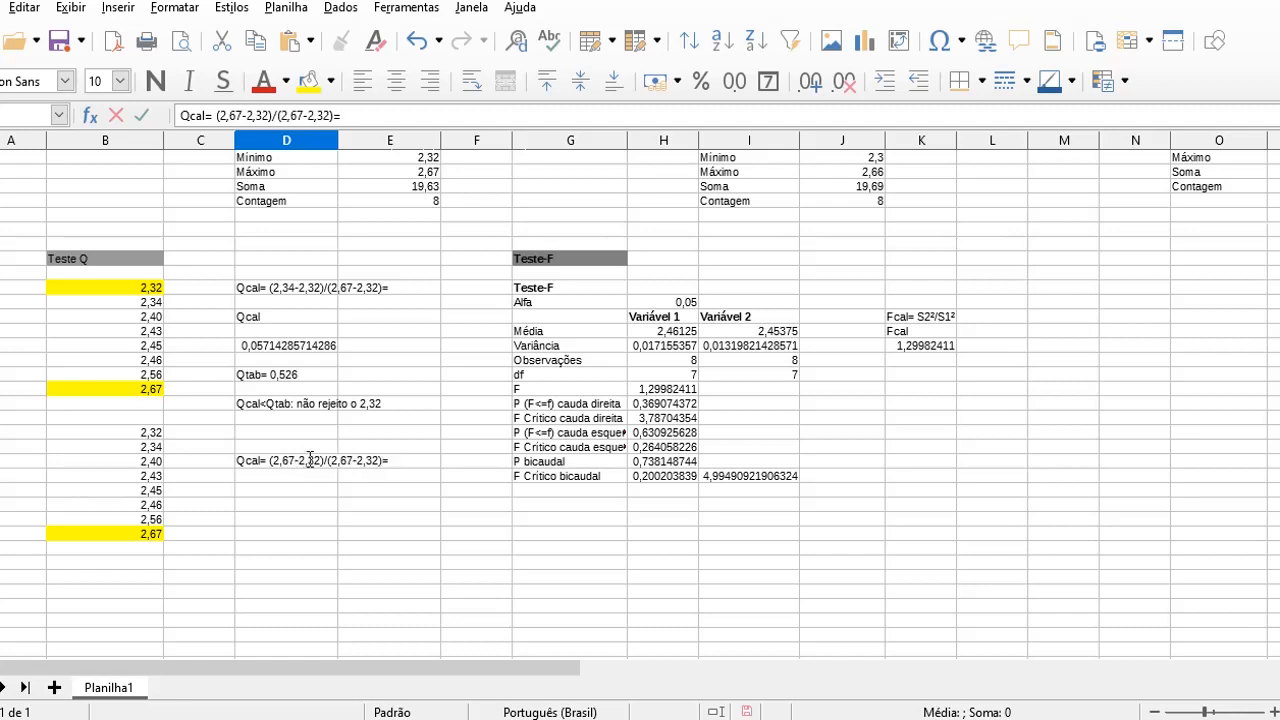
key(Right)
key(Right)
key(Right)
key(Delete)
key(Delete)
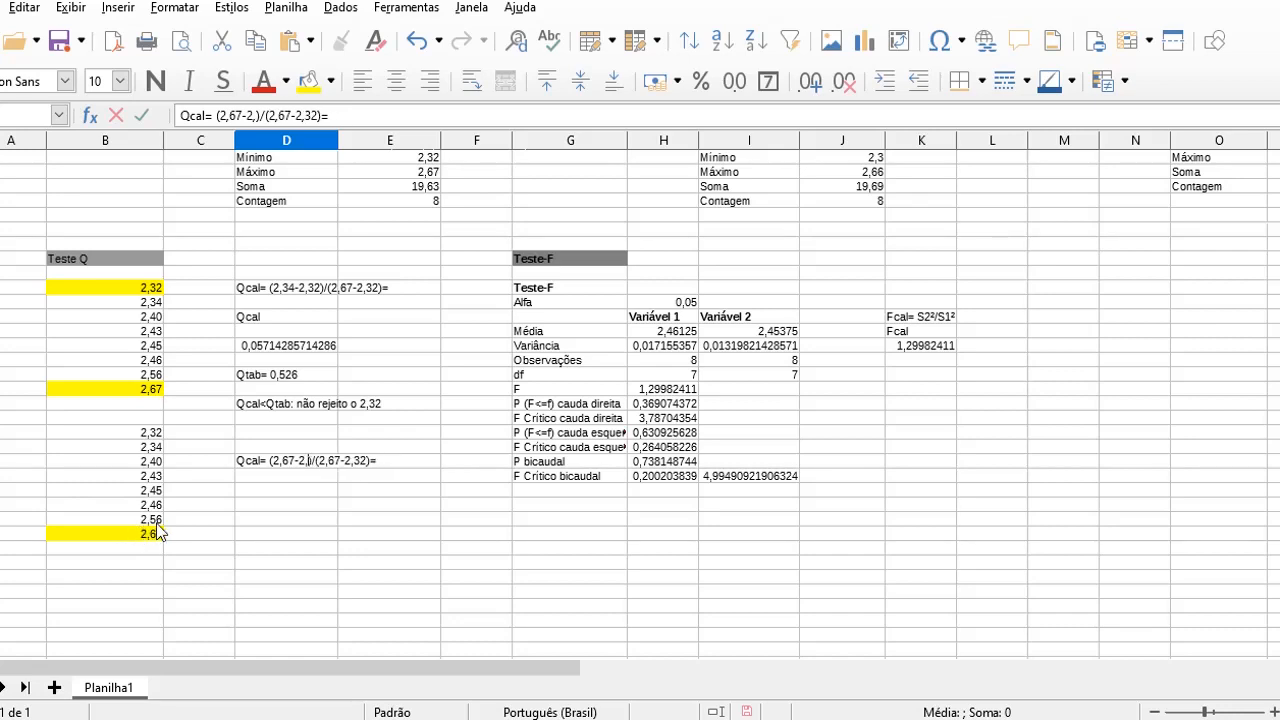
text(56)
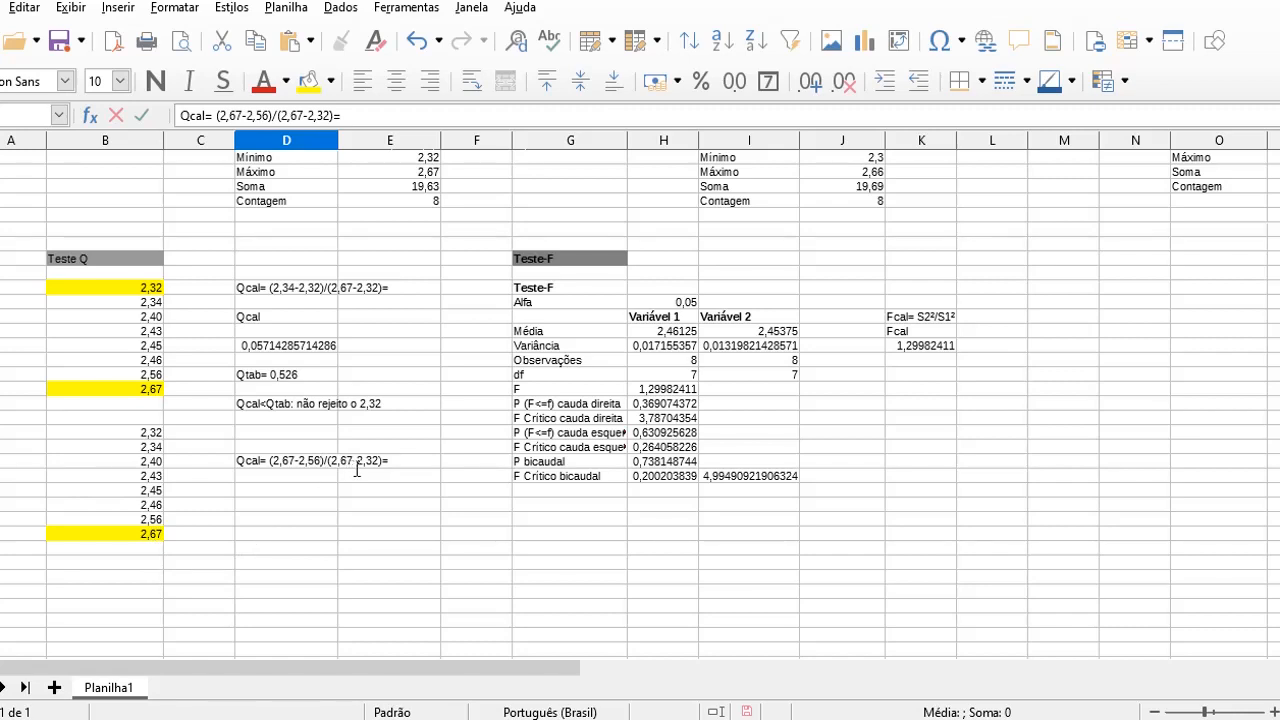
Write the label Qcal in D41 and begin the formula in D42 with the numerator B44-B43, the highest value minus its neighbour.
click(259, 495)
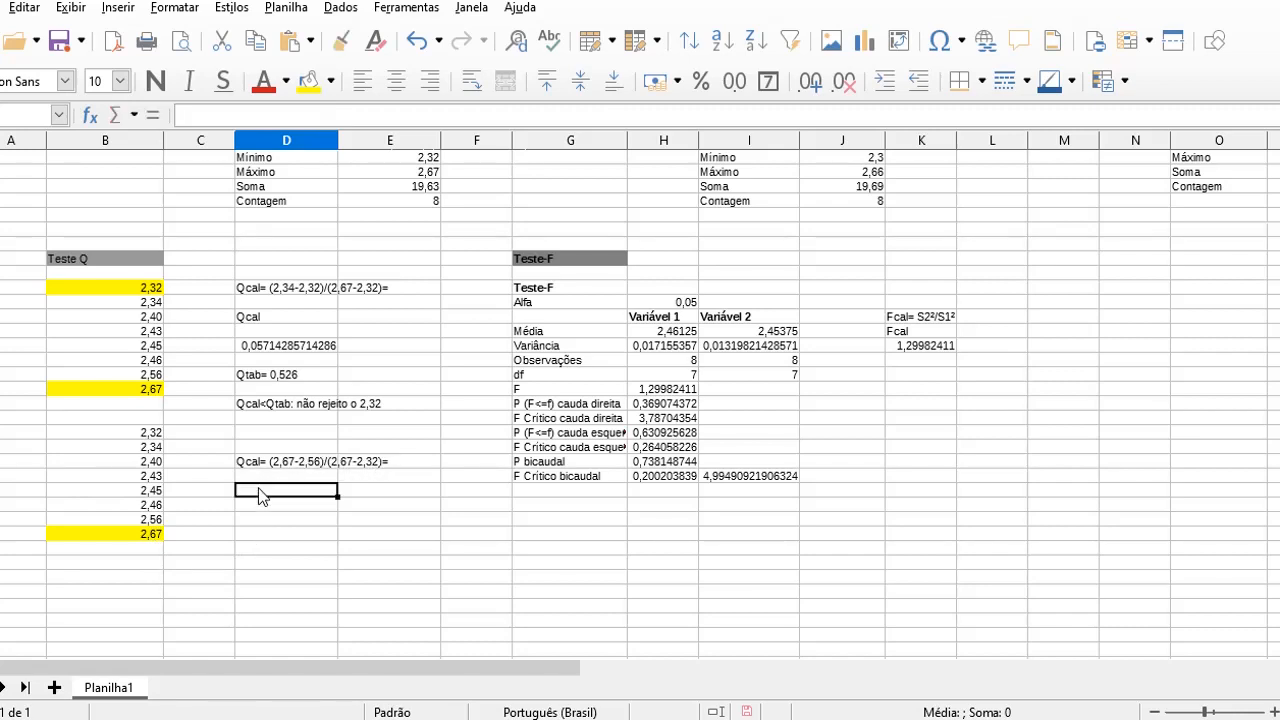
text(Qcal)
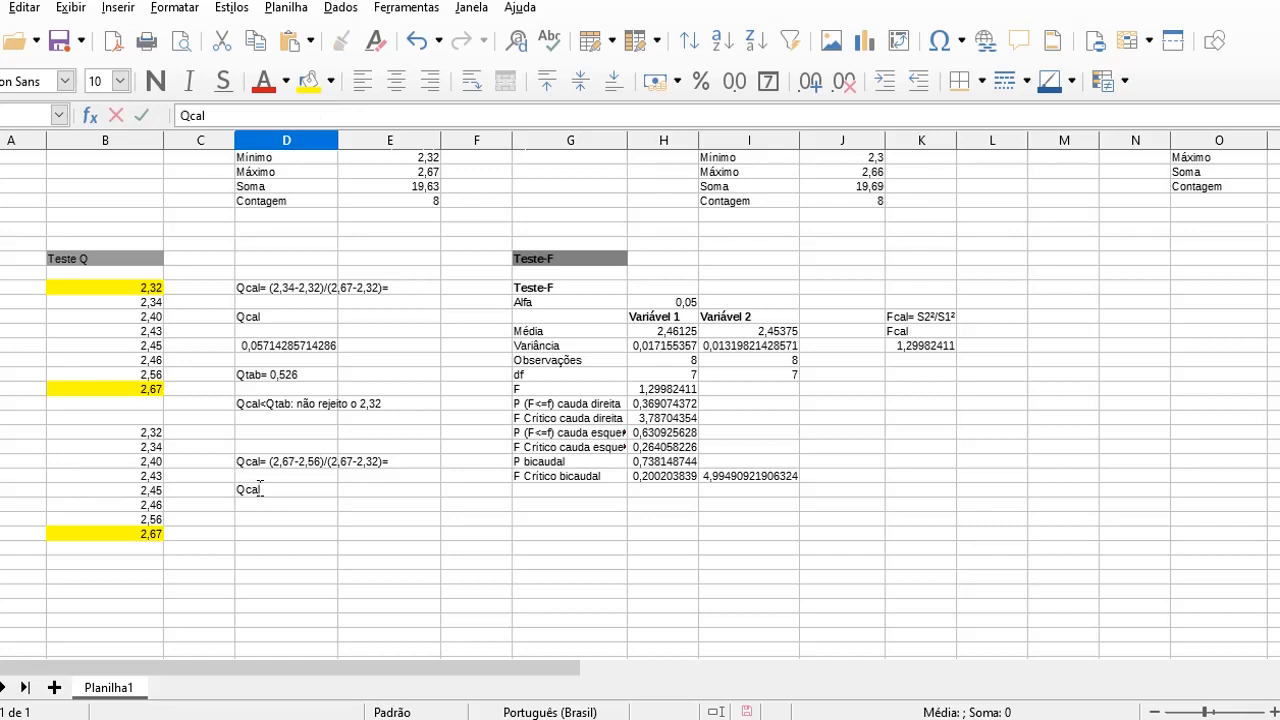
click(258, 503)
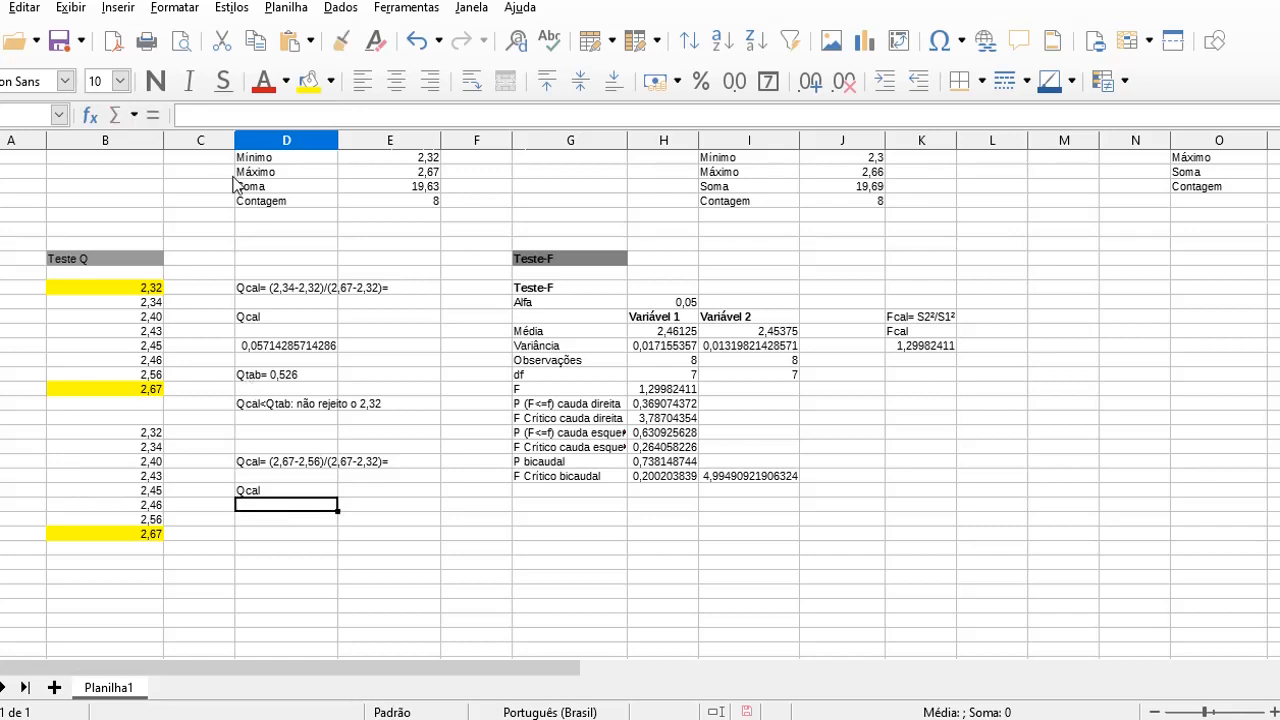
click(197, 114)
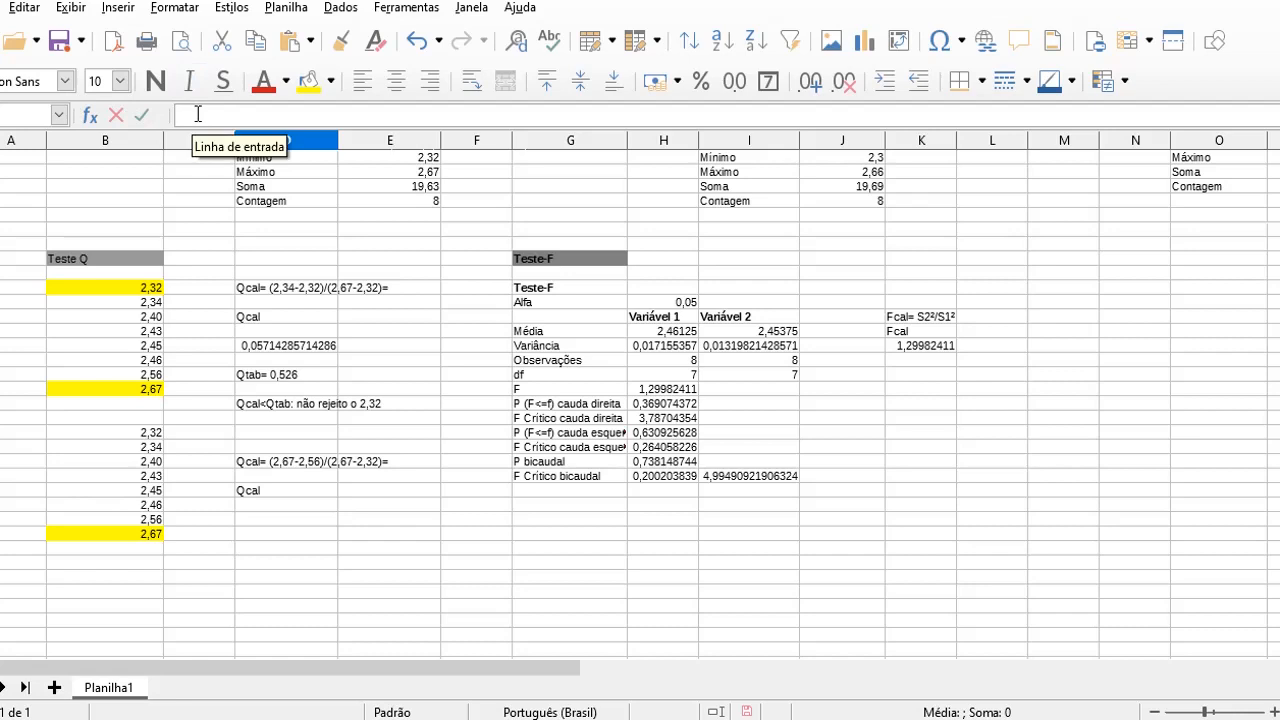
text(=()
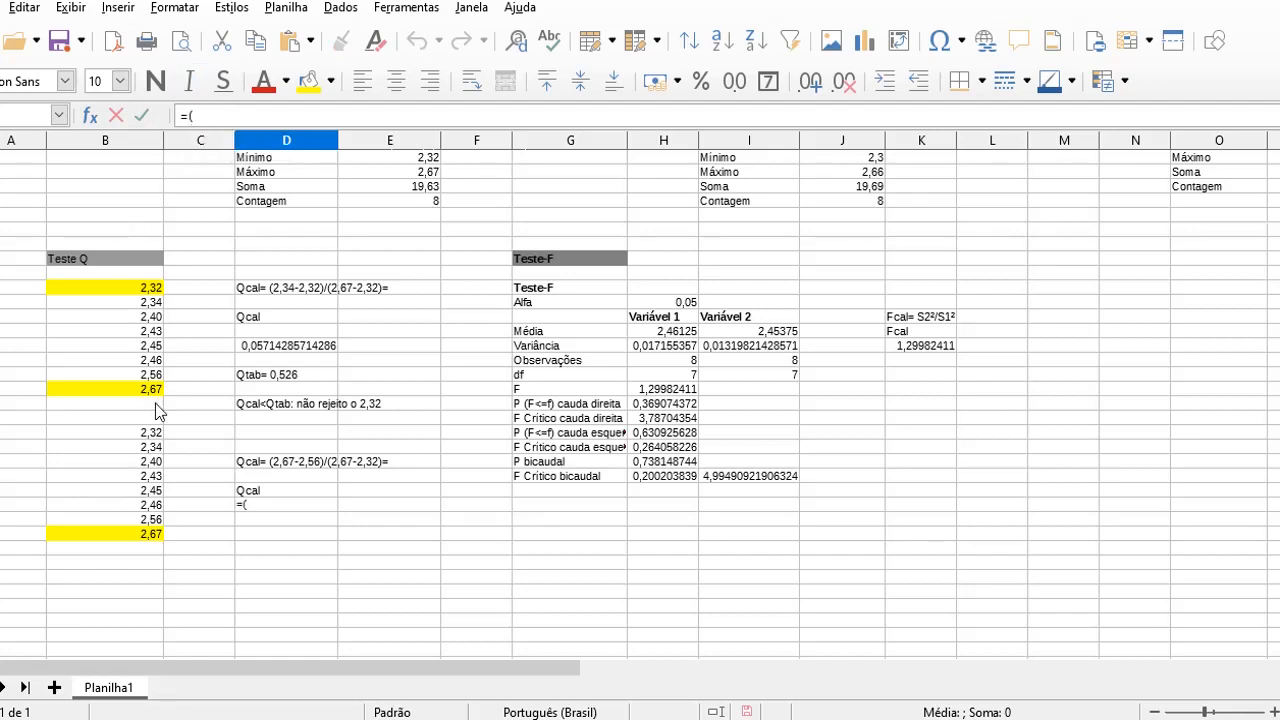
click(126, 535)
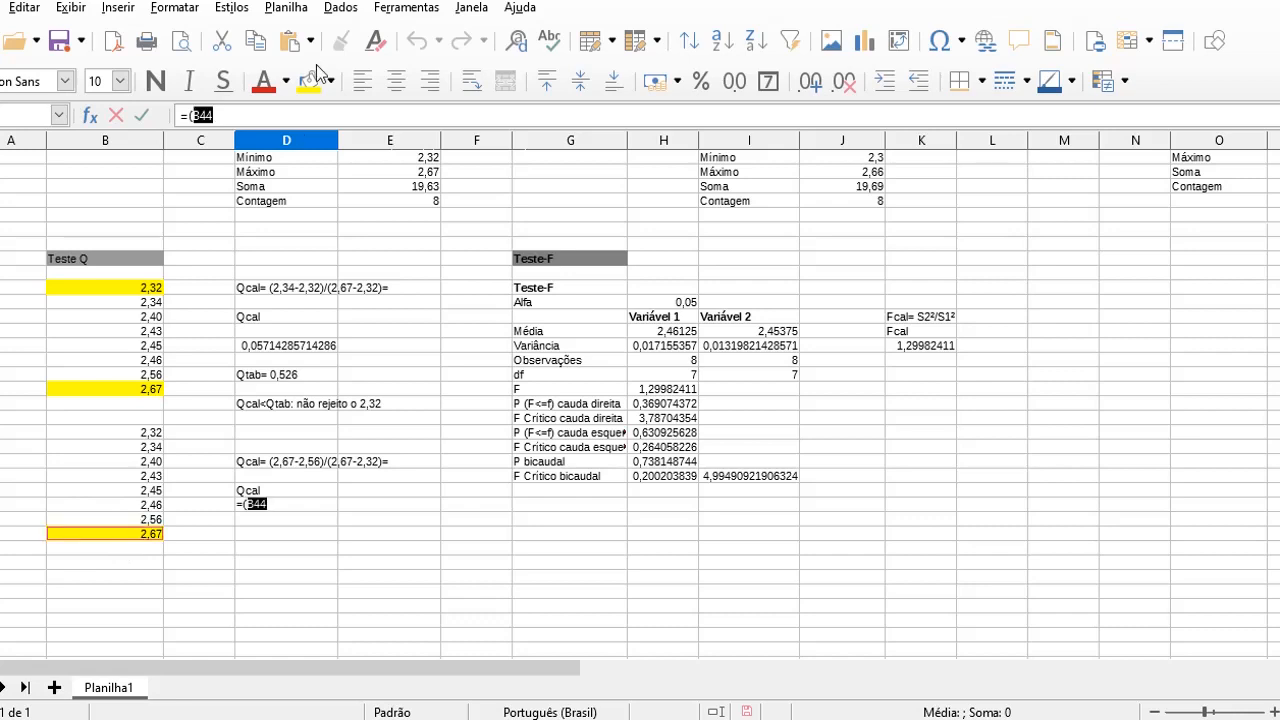
text(-)
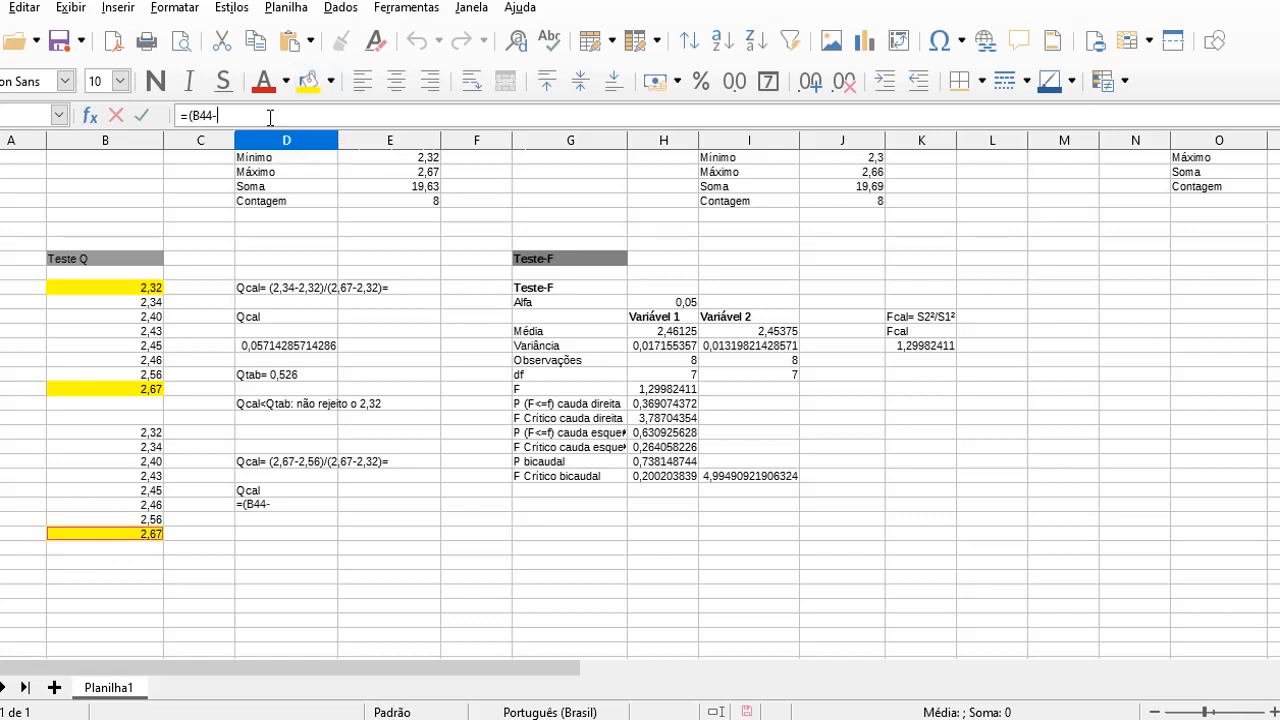
click(135, 520)
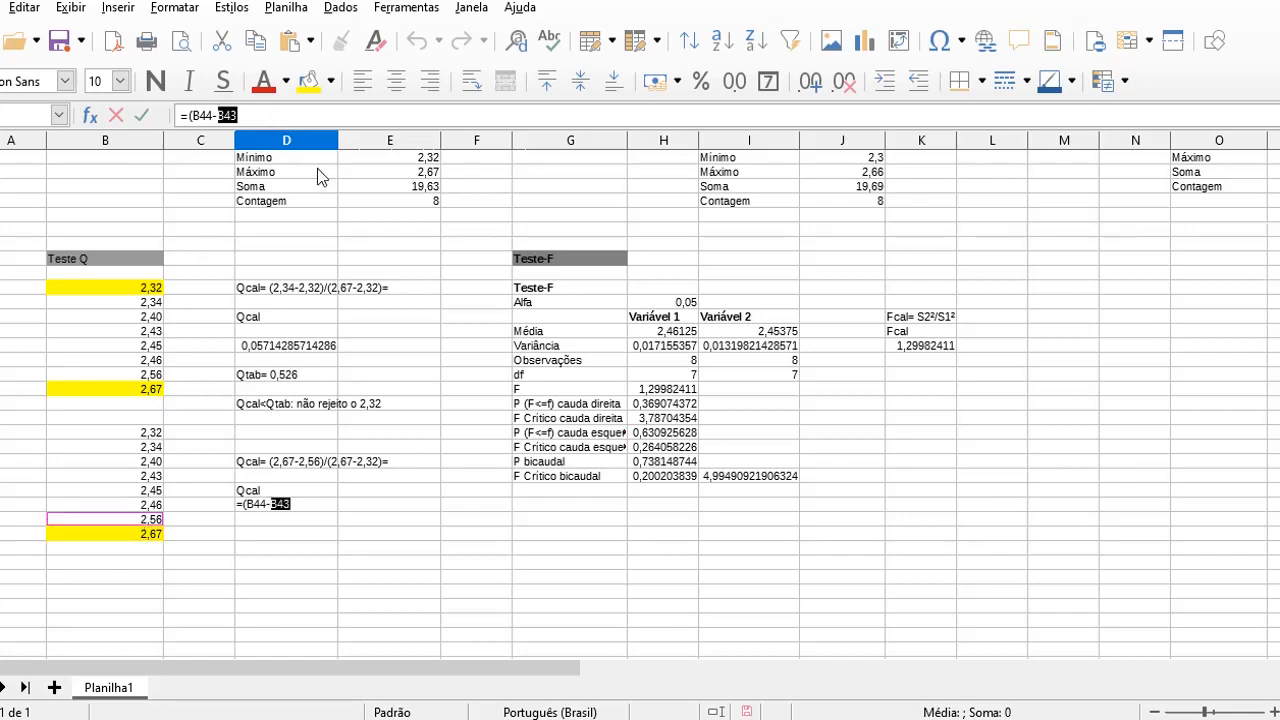
click(276, 112)
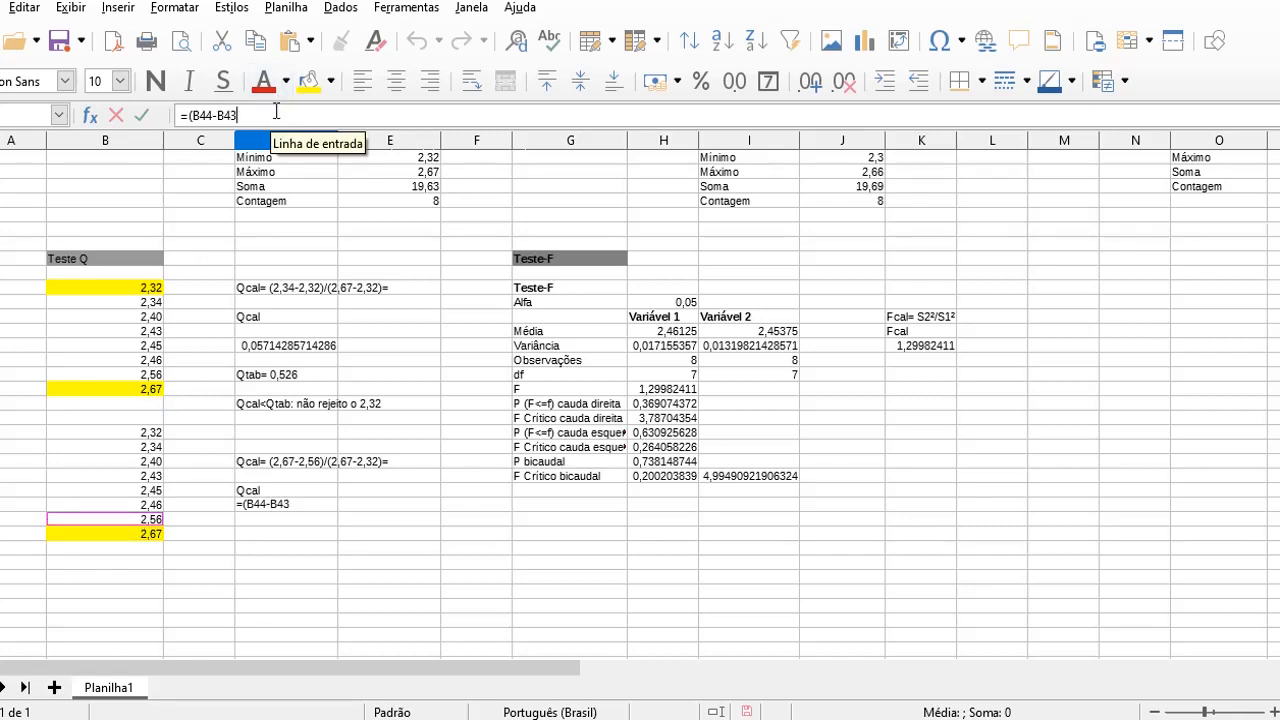
text()/()
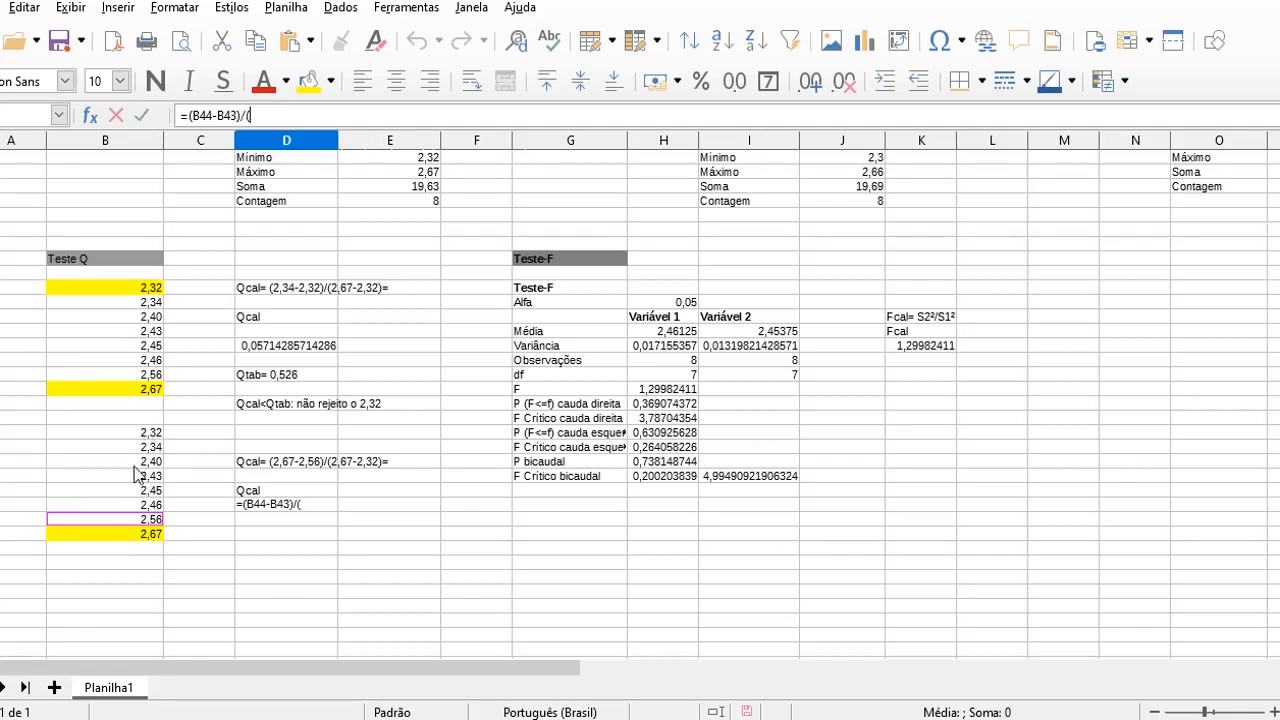
Complete the Qcal formula in D42 with the range B44-B37 as its denominator, giving =(B44-B43)/(B44-B37).
click(148, 535)
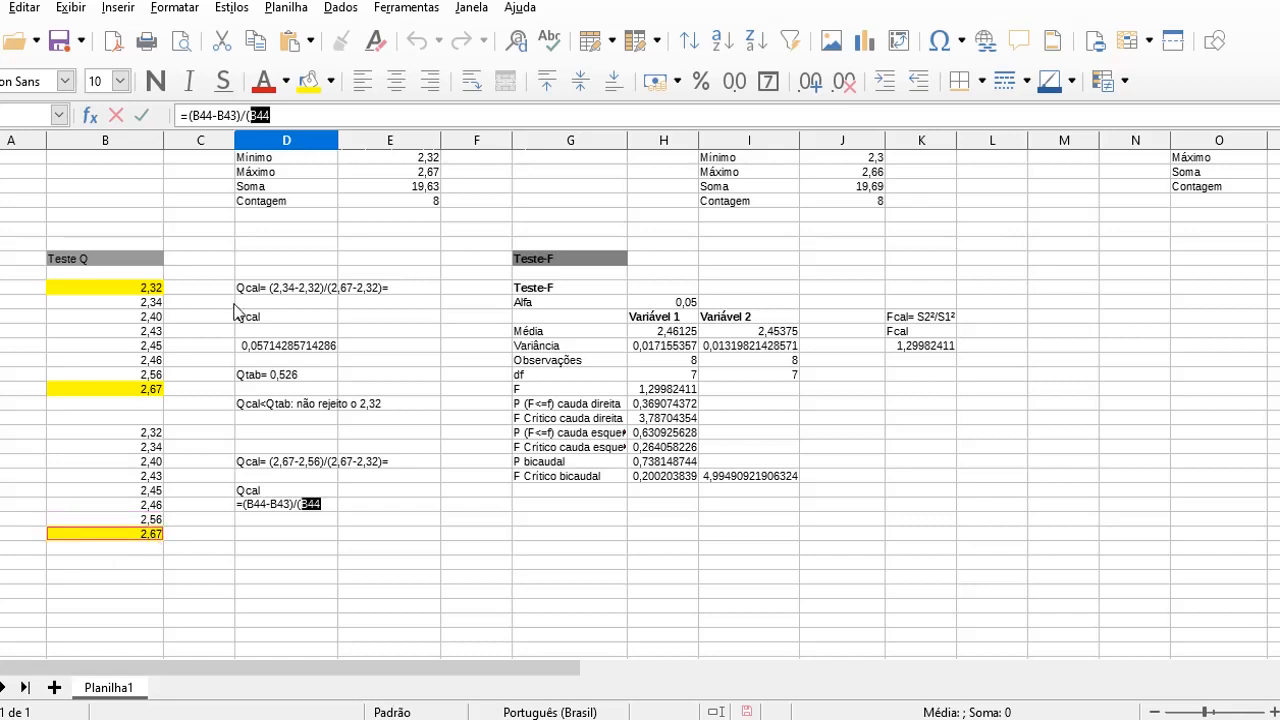
click(291, 116)
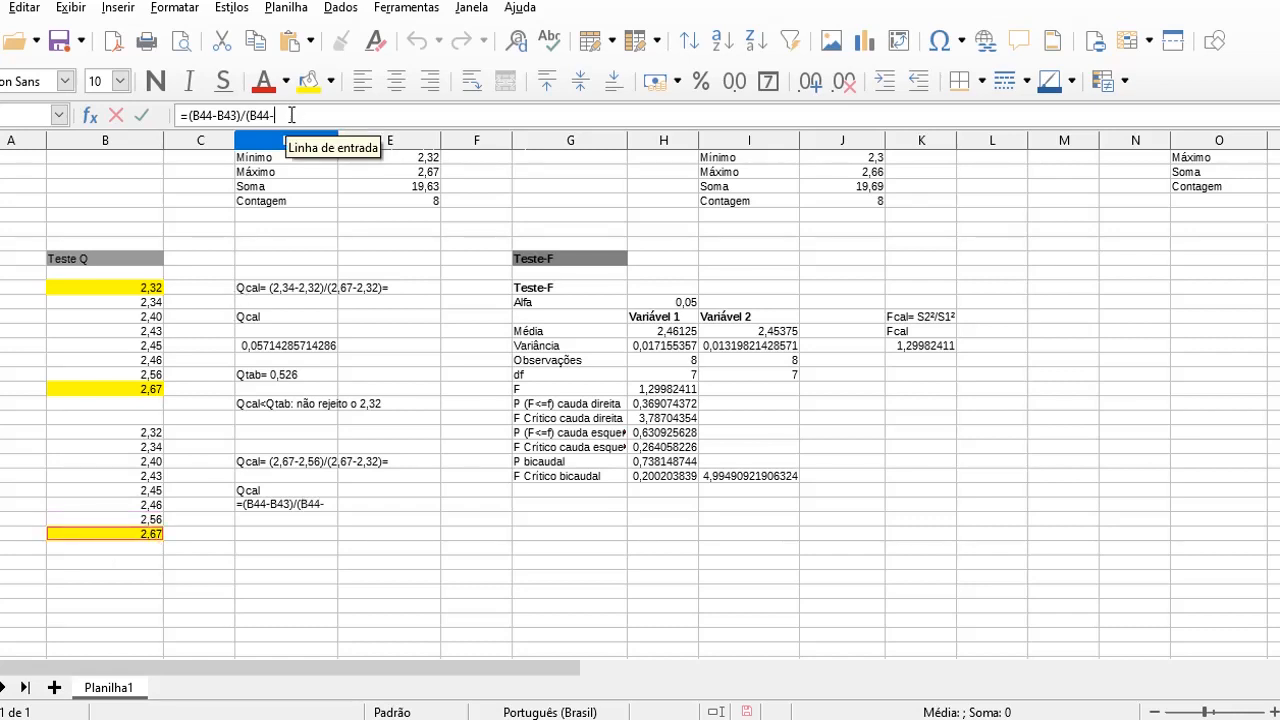
click(111, 433)
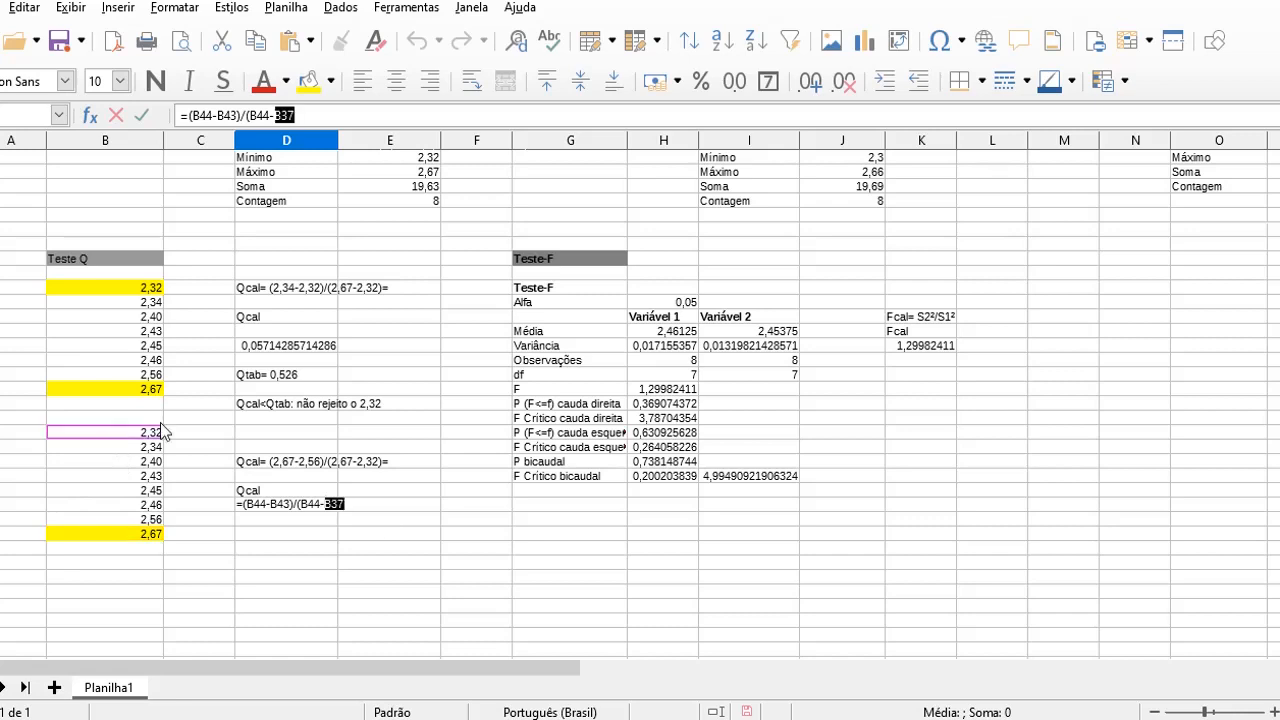
click(347, 504)
text())
key(Return)
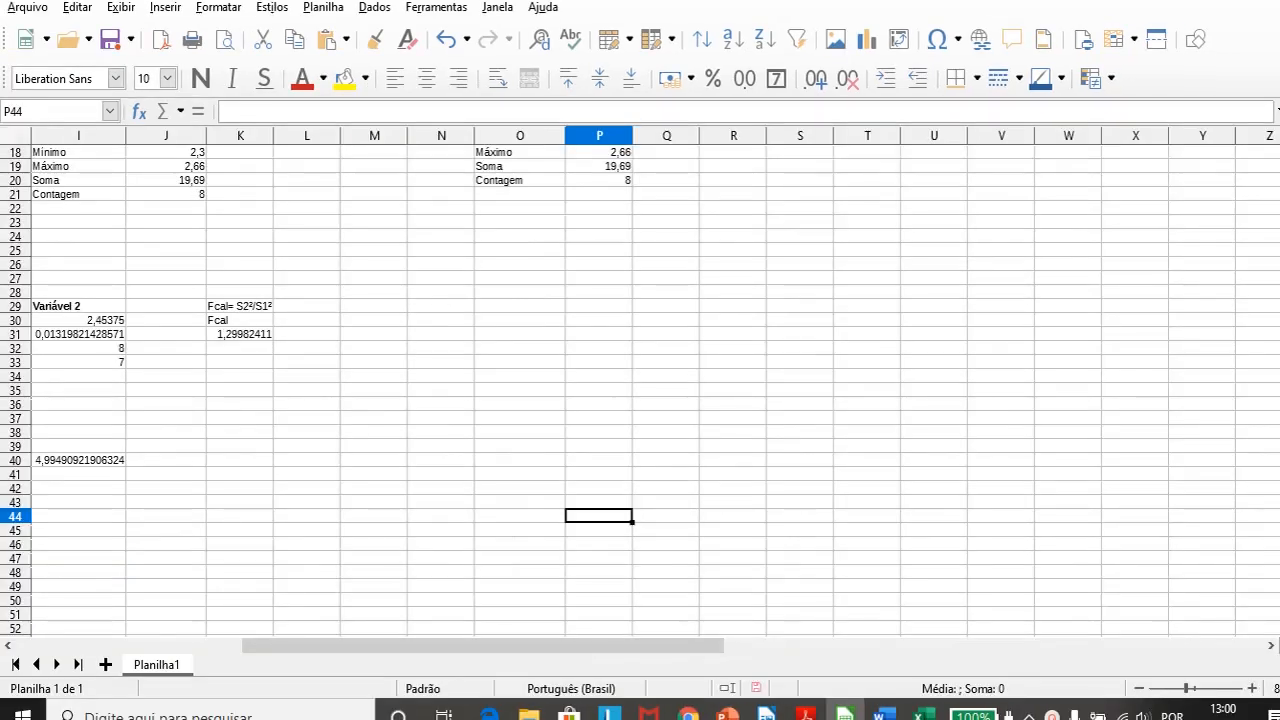
Enter "Qtab= 0,526" in D44, two rows below the new Qcal result.
drag(639, 652, 318, 667)
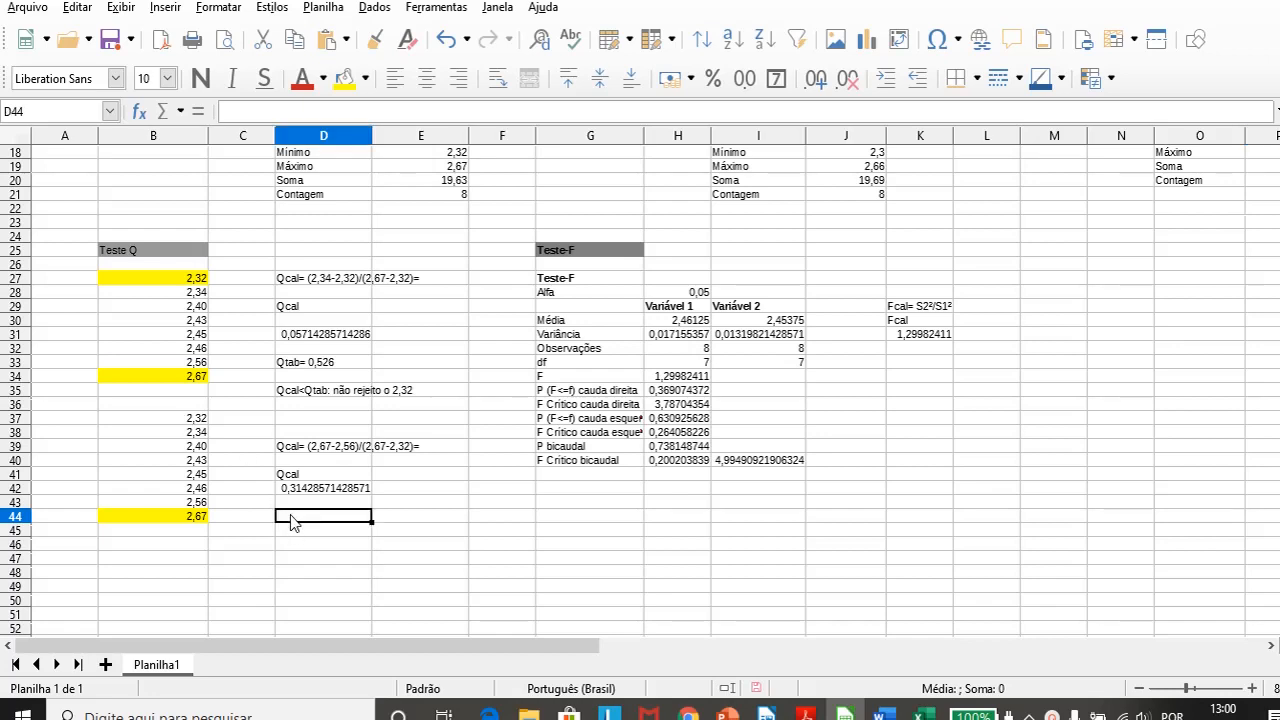
text(Qt)
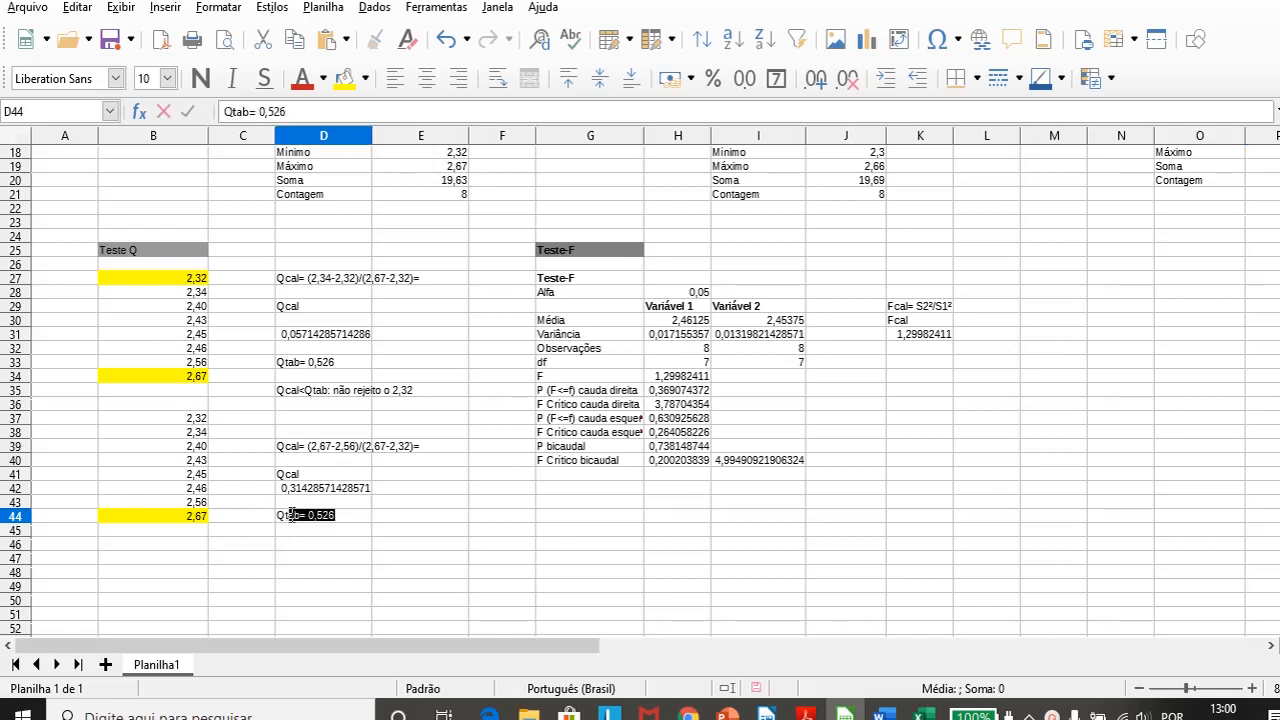
text(ab)
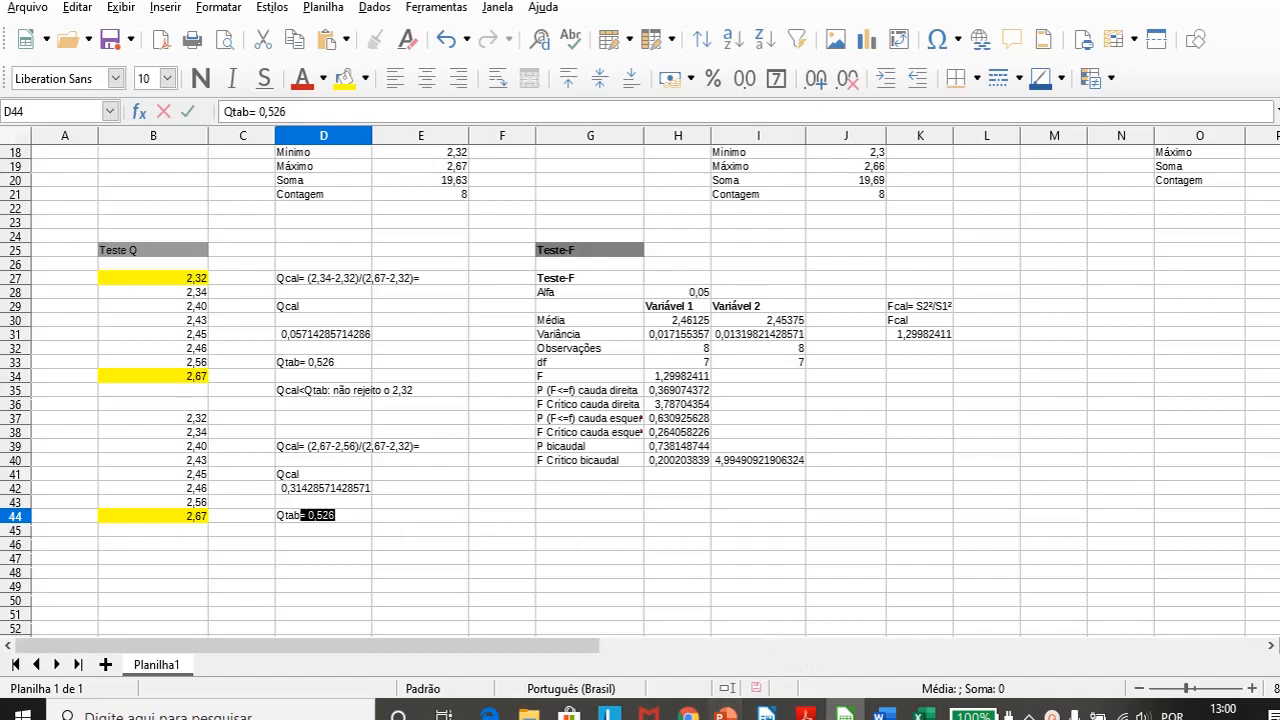
Switch to the lecture slides, check the critical Q table for 8 observations at 95% confidence, and return to the spreadsheet.
mouse_move(727, 712)
click(800, 635)
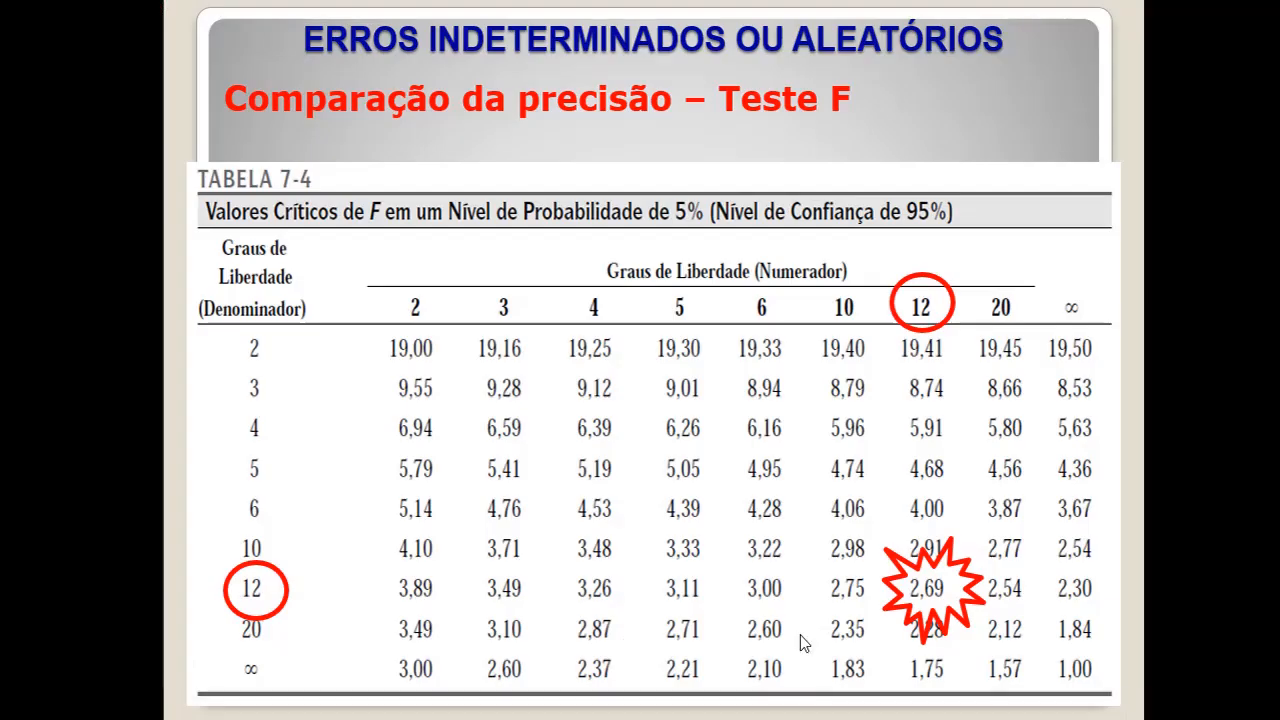
key(Left)
key(Left)
key(Left)
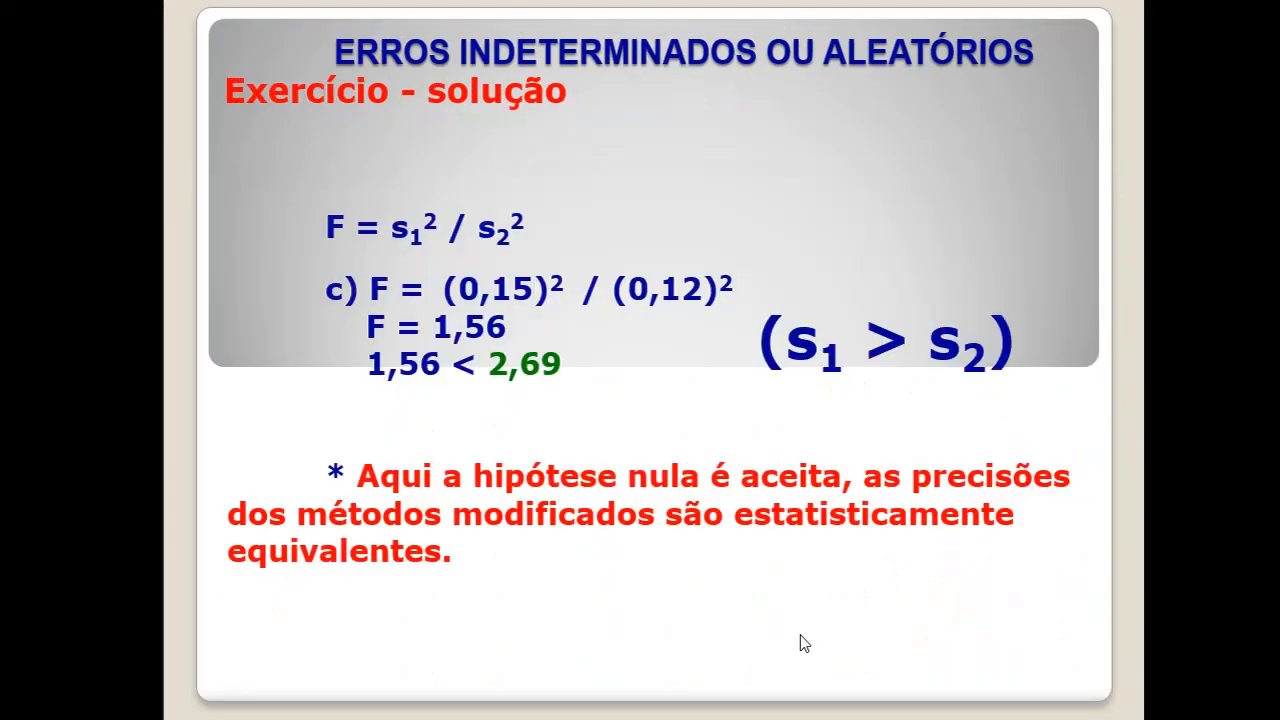
key(Left)
key(Left)
key(Left)
key(Left)
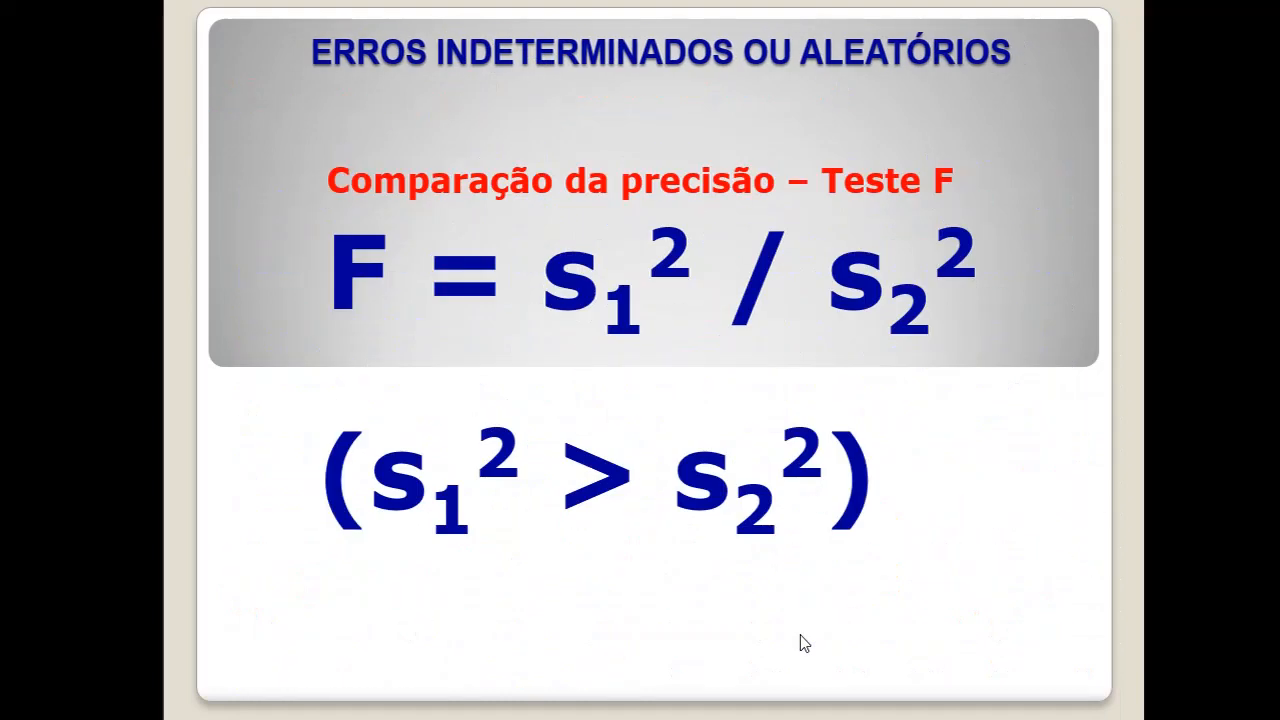
key(Right)
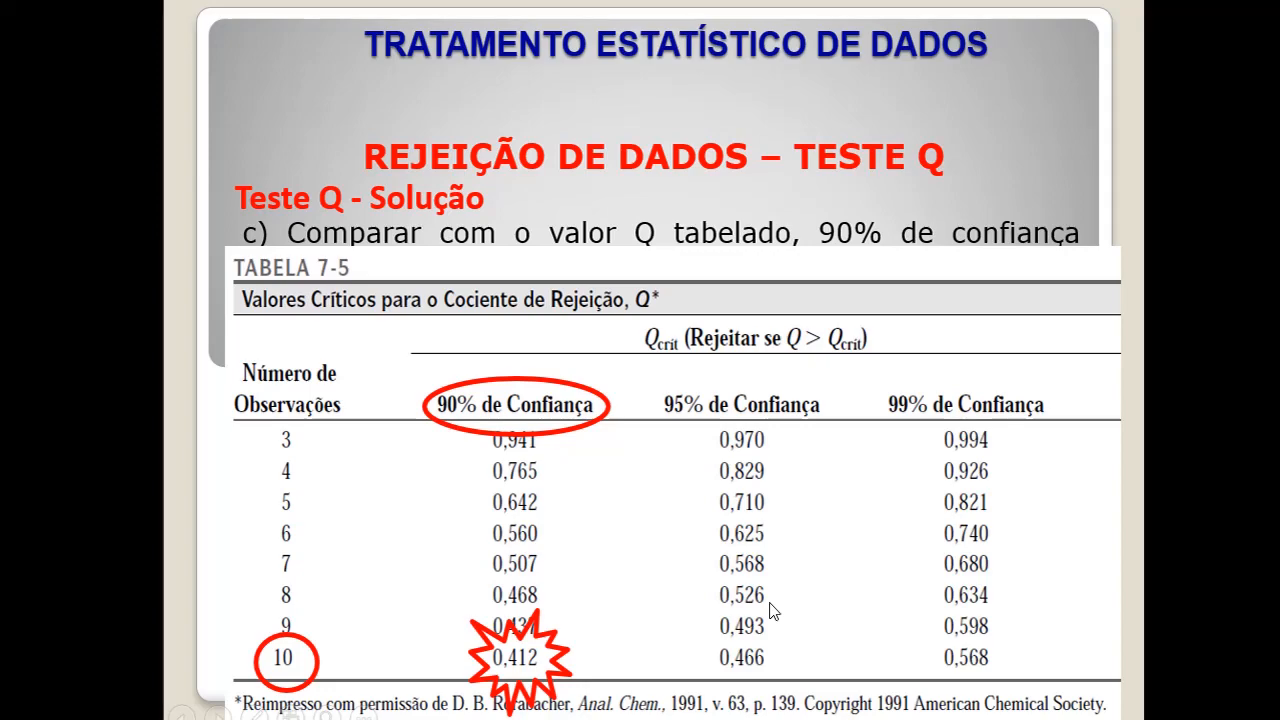
key(alt+Tab)
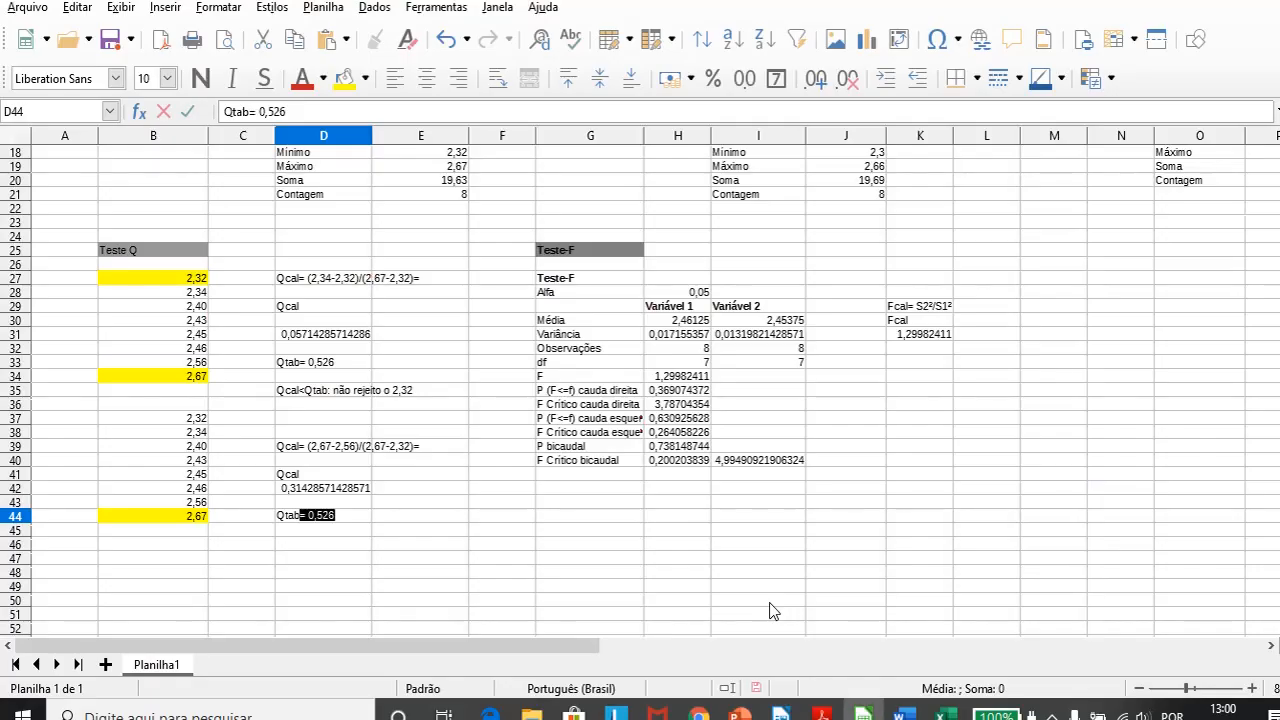
Write the conclusion "Qcal<Qtab: não rejeito o 2,67" in D46, two rows below the second Qtab entry.
click(307, 549)
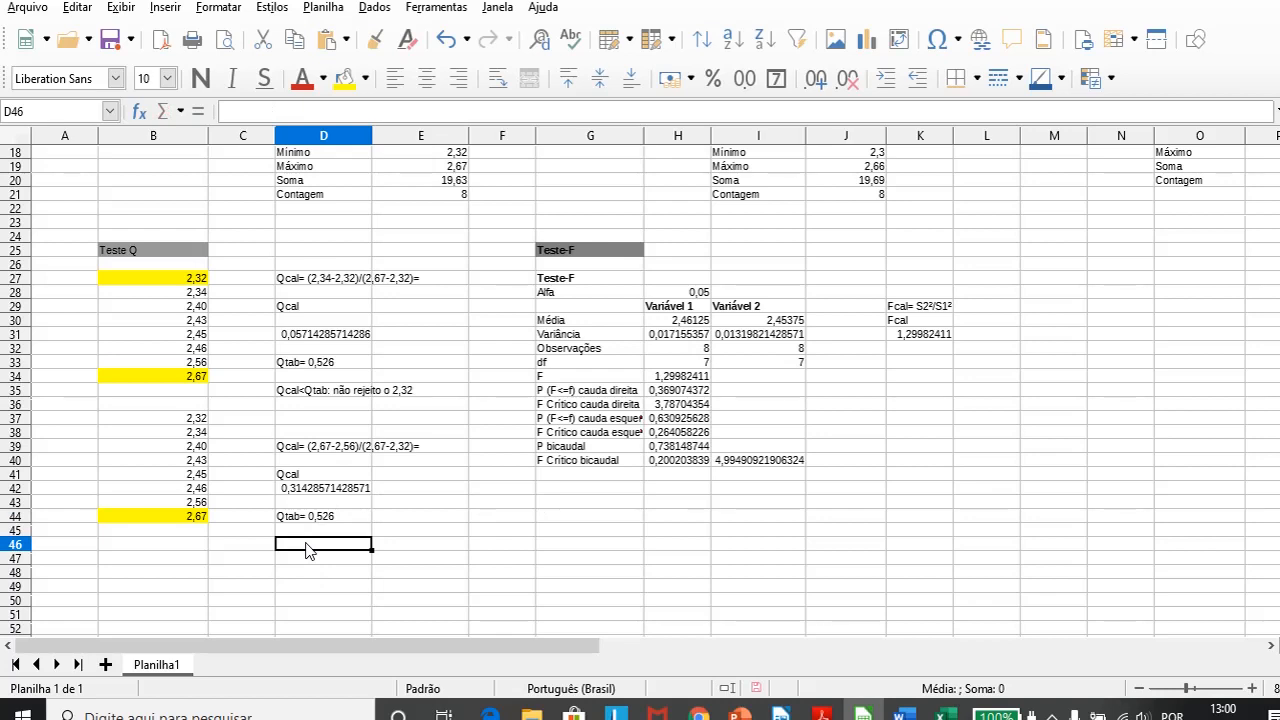
text(Qcal)
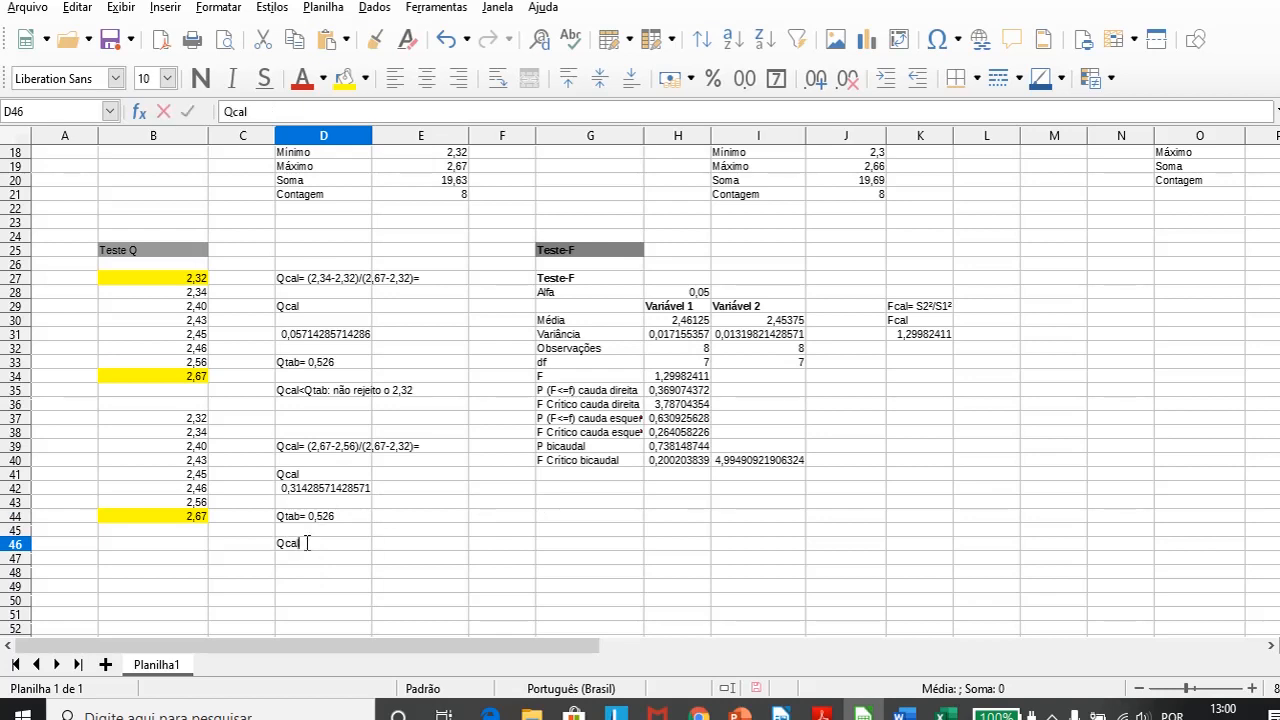
text(<Qtab: não rejeito o 2,32)
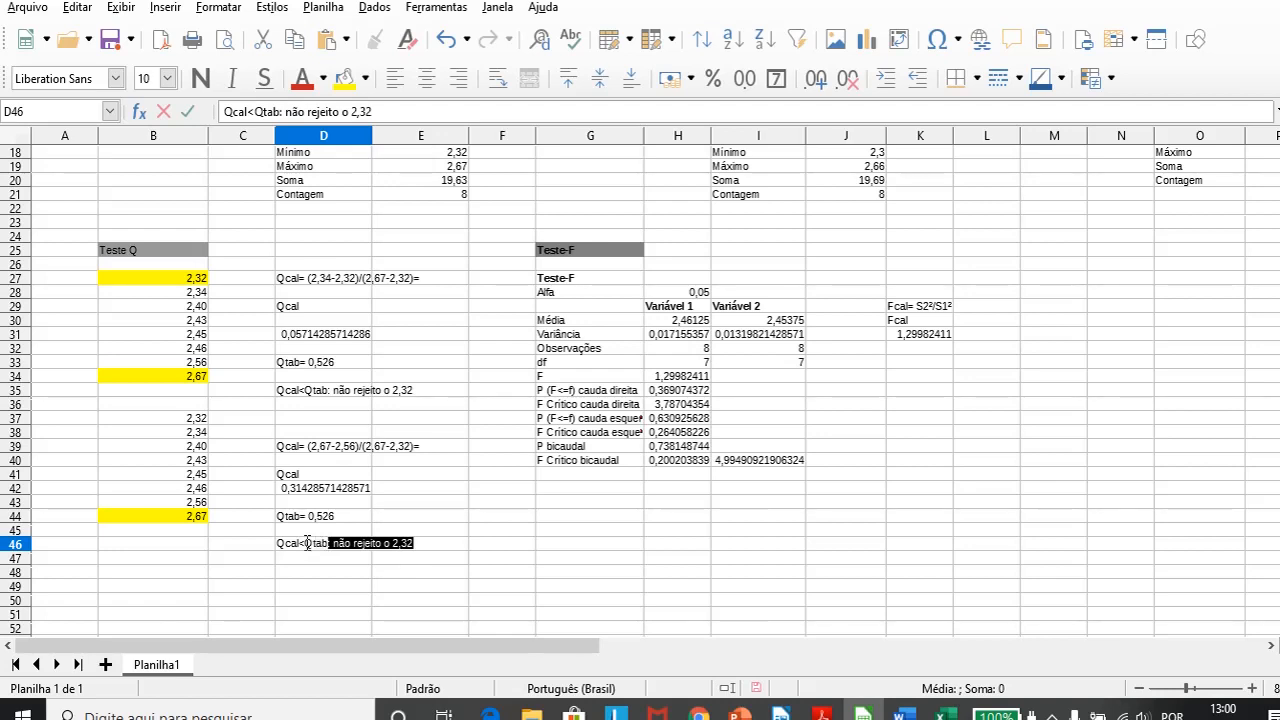
click(404, 543)
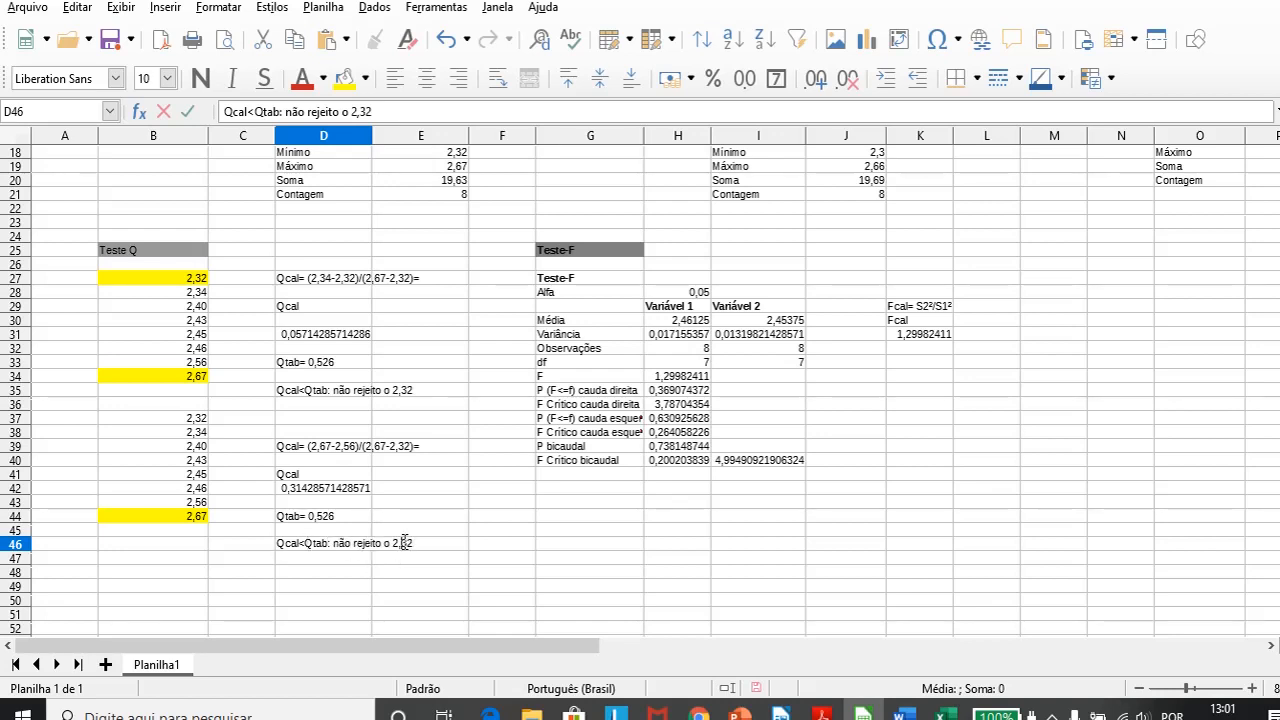
key(BackSpace)
text(67)
Start the Teste-F analysis and set its first variable range to the second analyst's calcium measurements, G6:G13.
drag(1279, 380, 1279, 340)
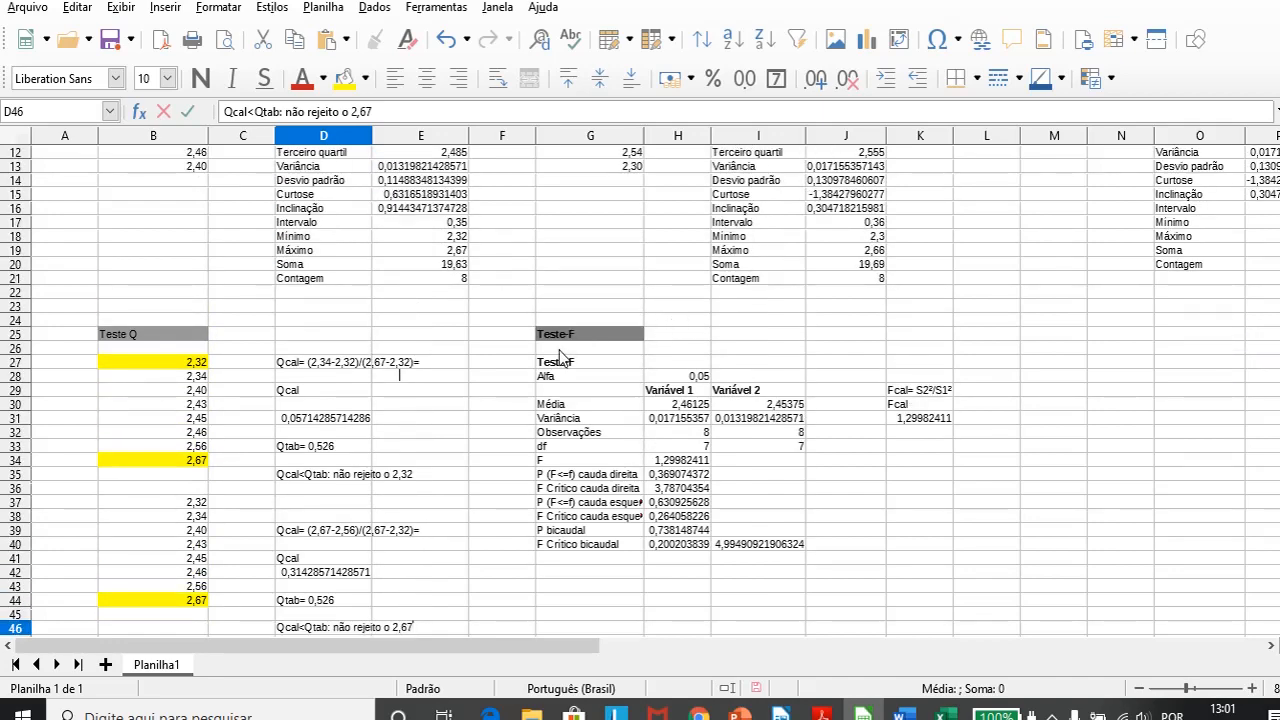
click(374, 7)
mouse_move(484, 574)
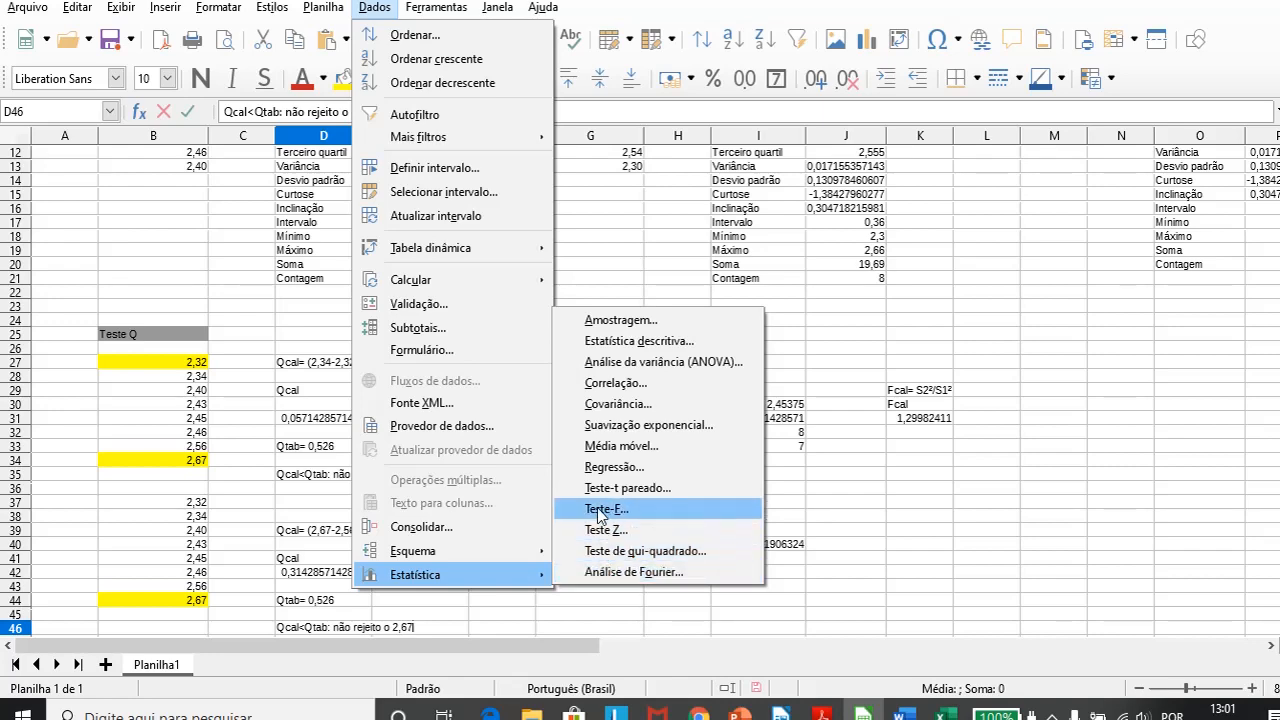
click(600, 512)
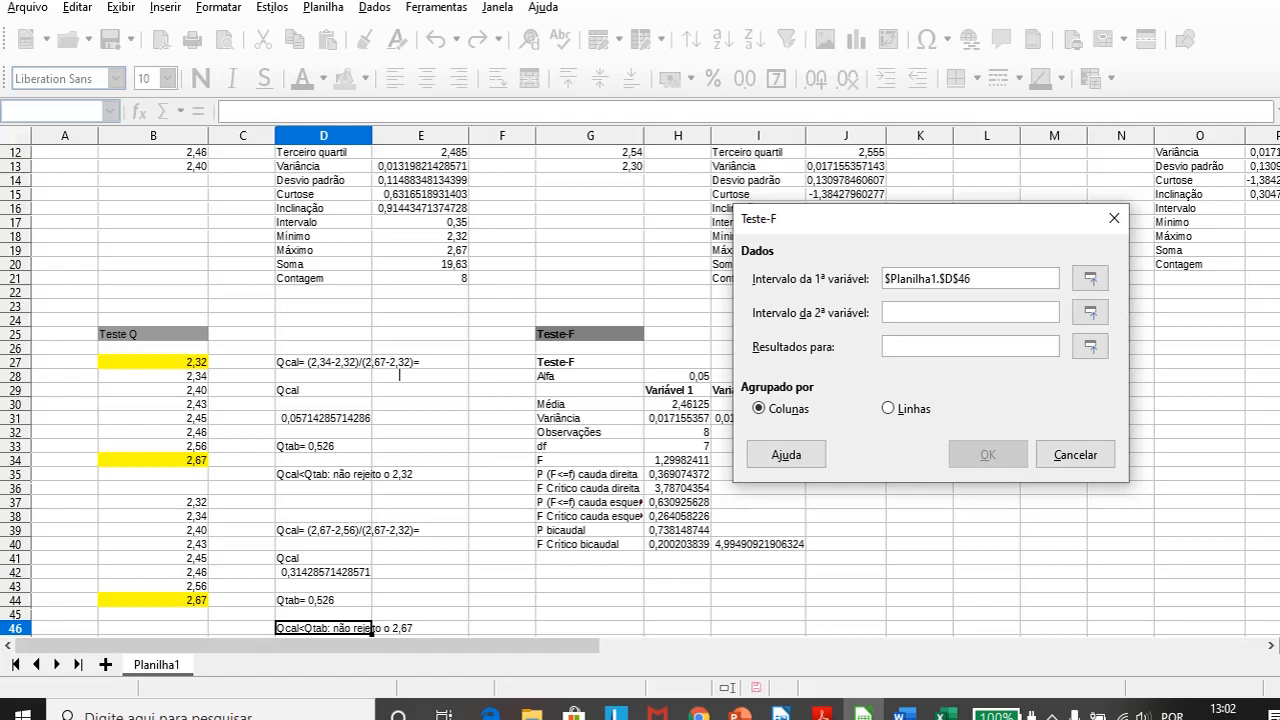
drag(1279, 360, 1279, 317)
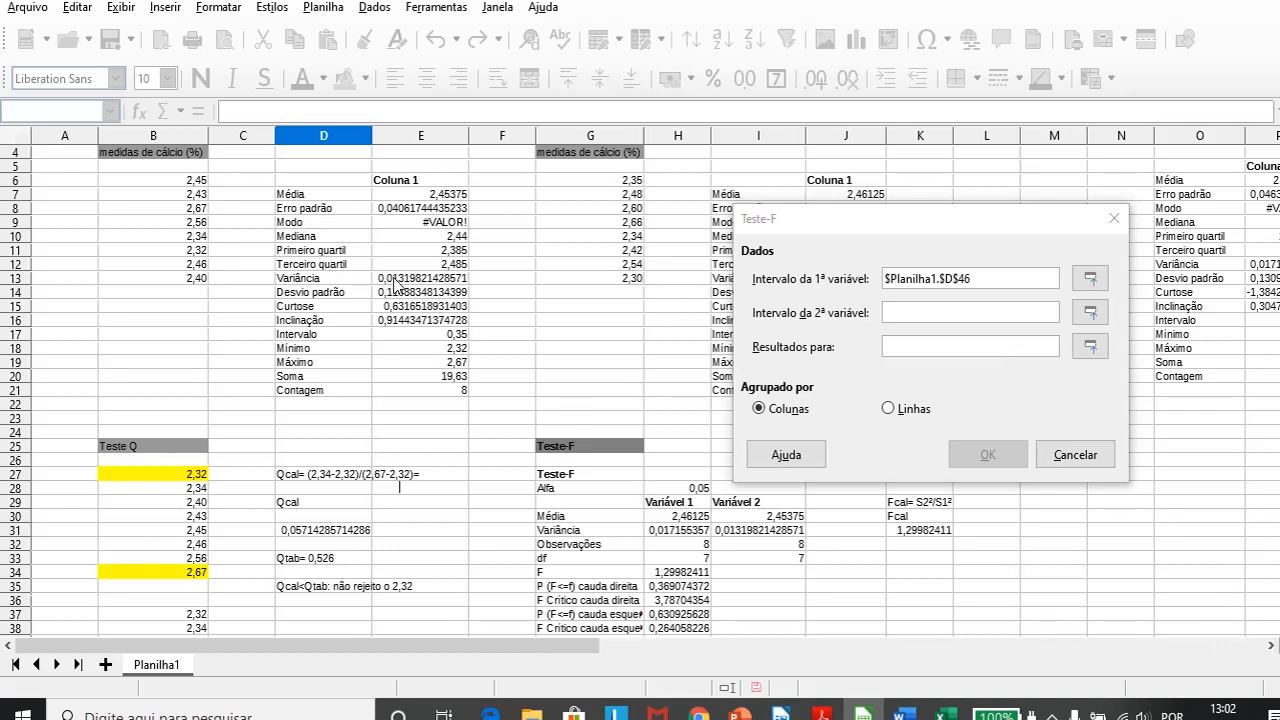
click(1272, 645)
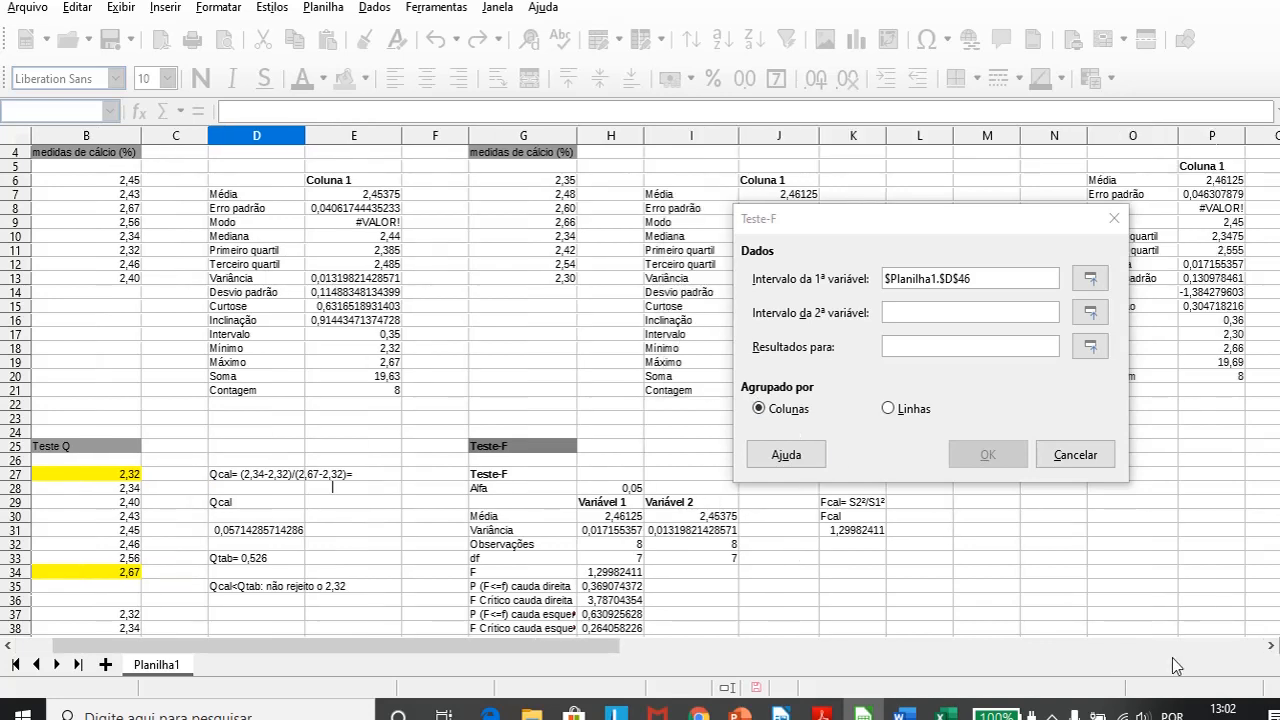
click(1272, 645)
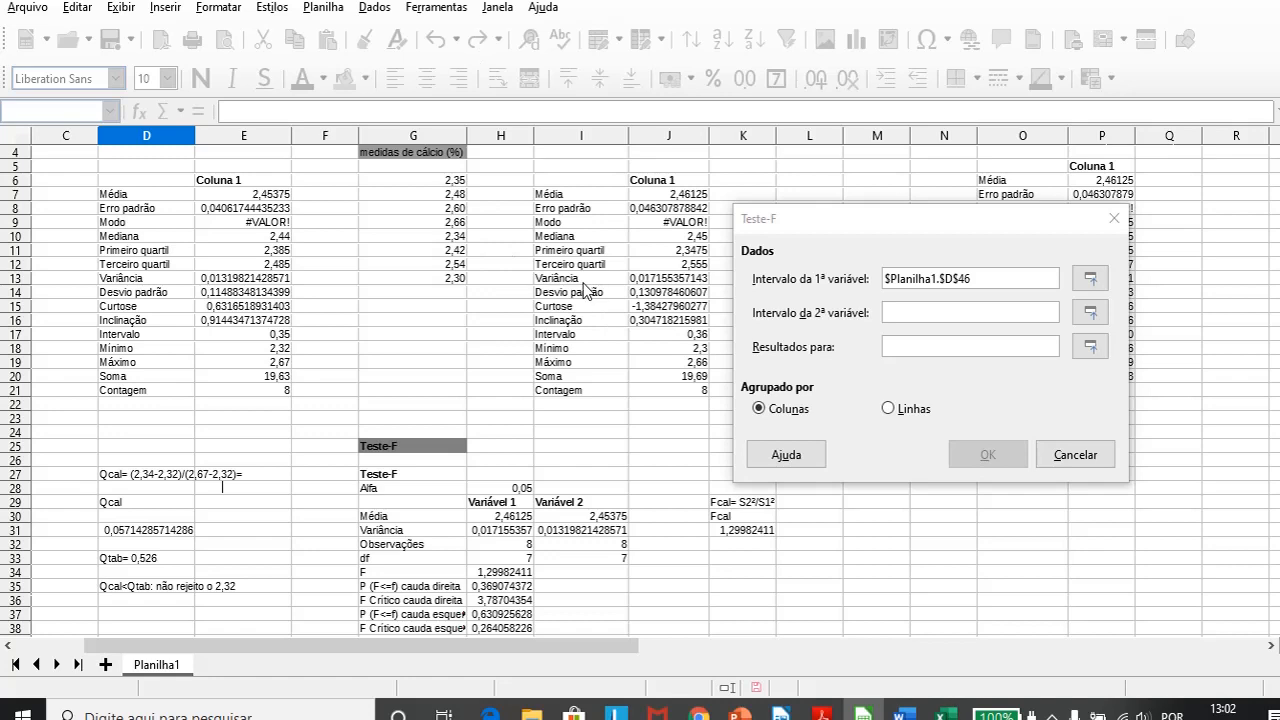
click(1090, 280)
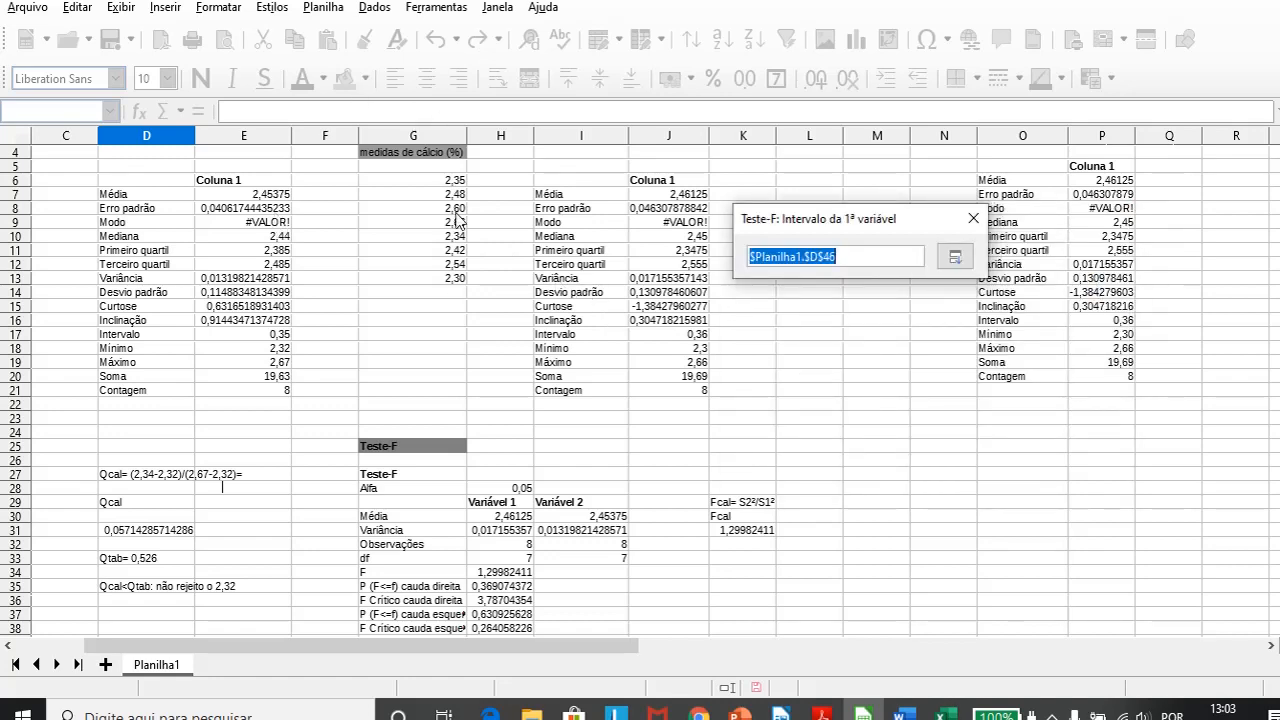
drag(450, 182, 456, 281)
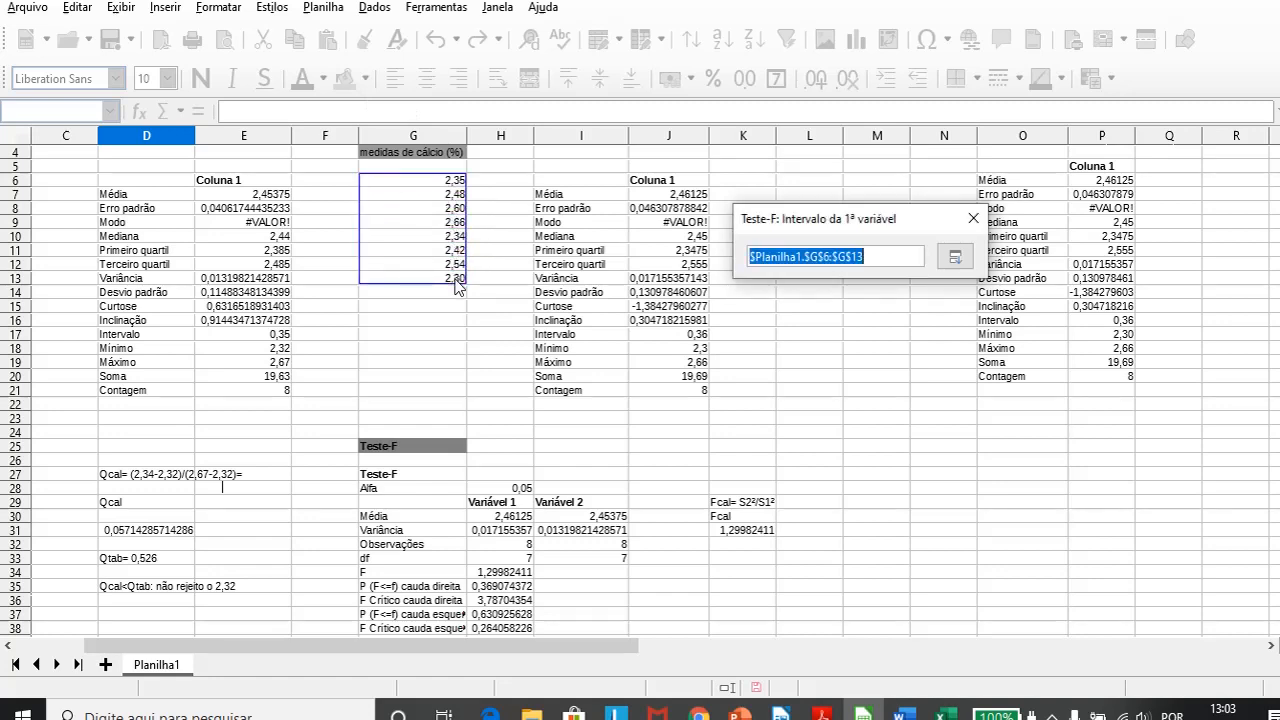
click(957, 255)
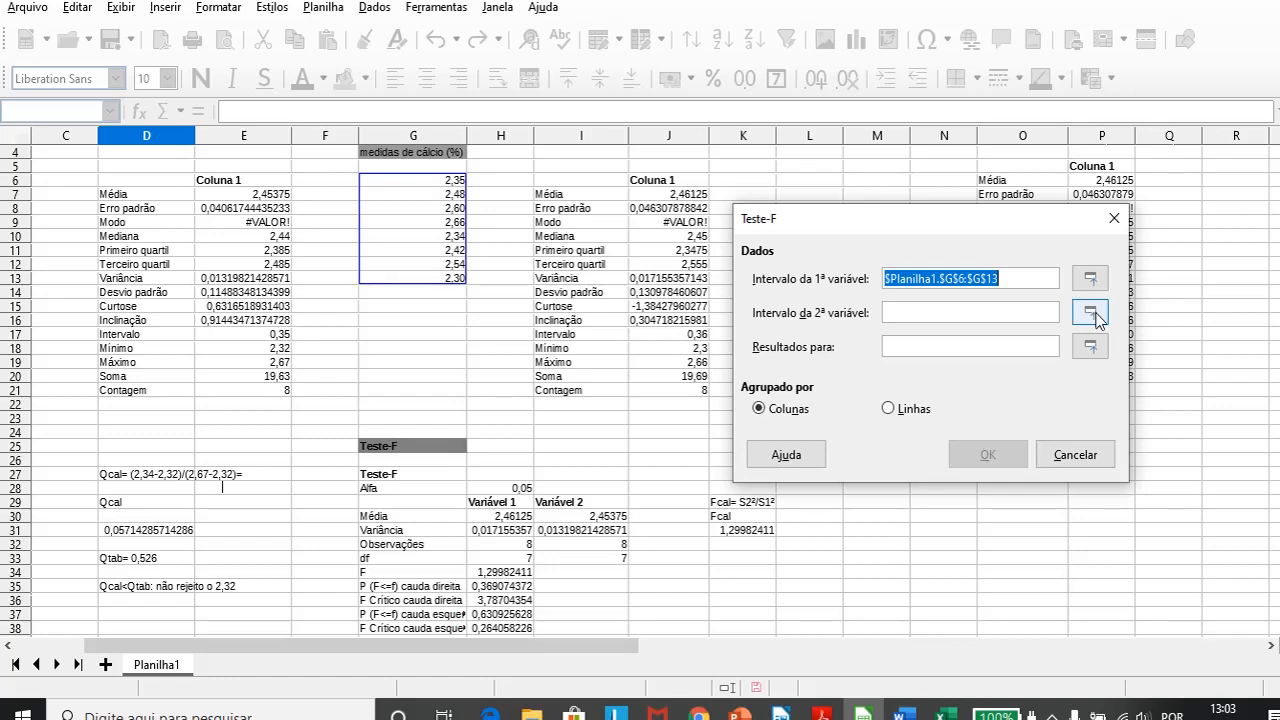
Set the F test's second variable range to the first analyst's calcium measurements, B6:B13.
click(1091, 313)
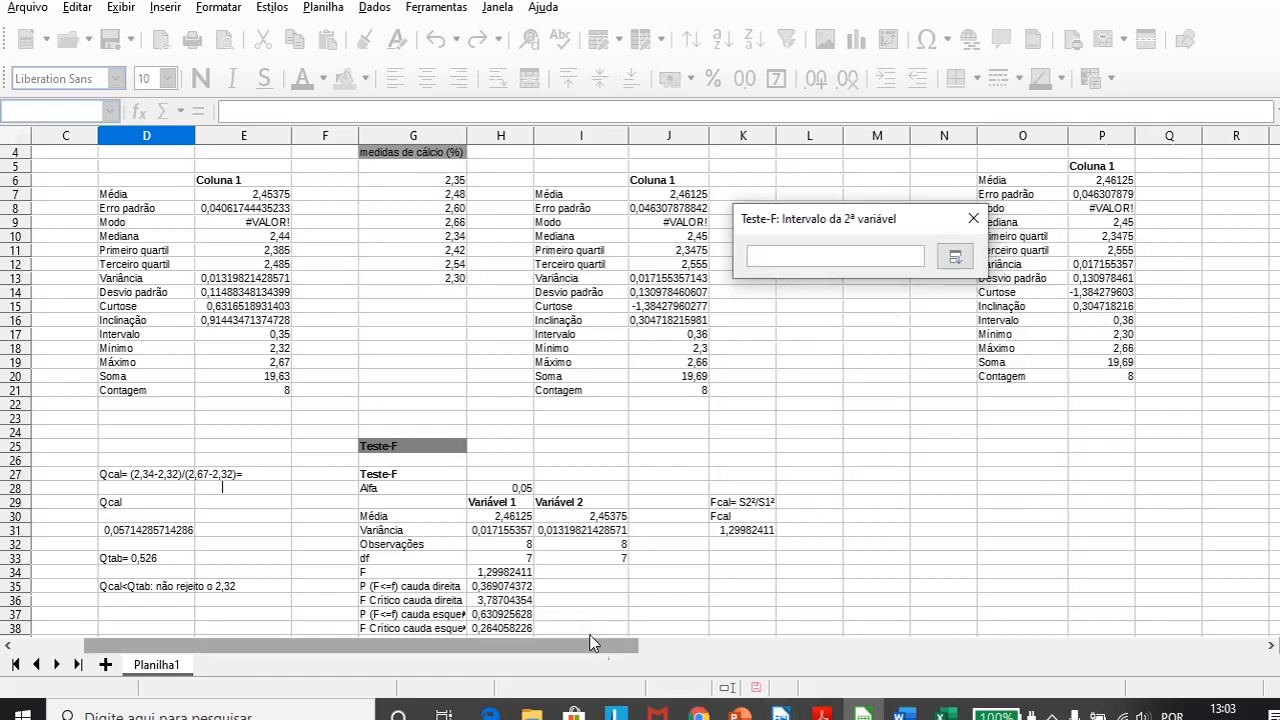
drag(598, 646, 478, 652)
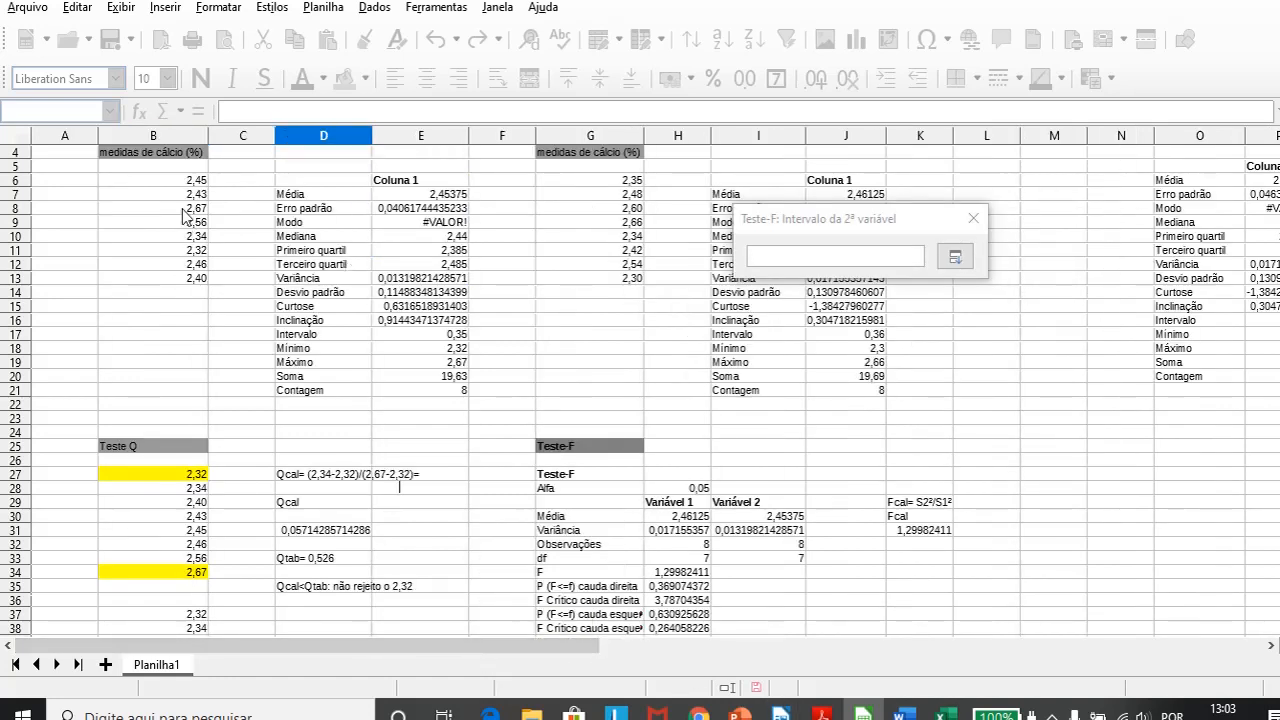
drag(205, 178, 200, 286)
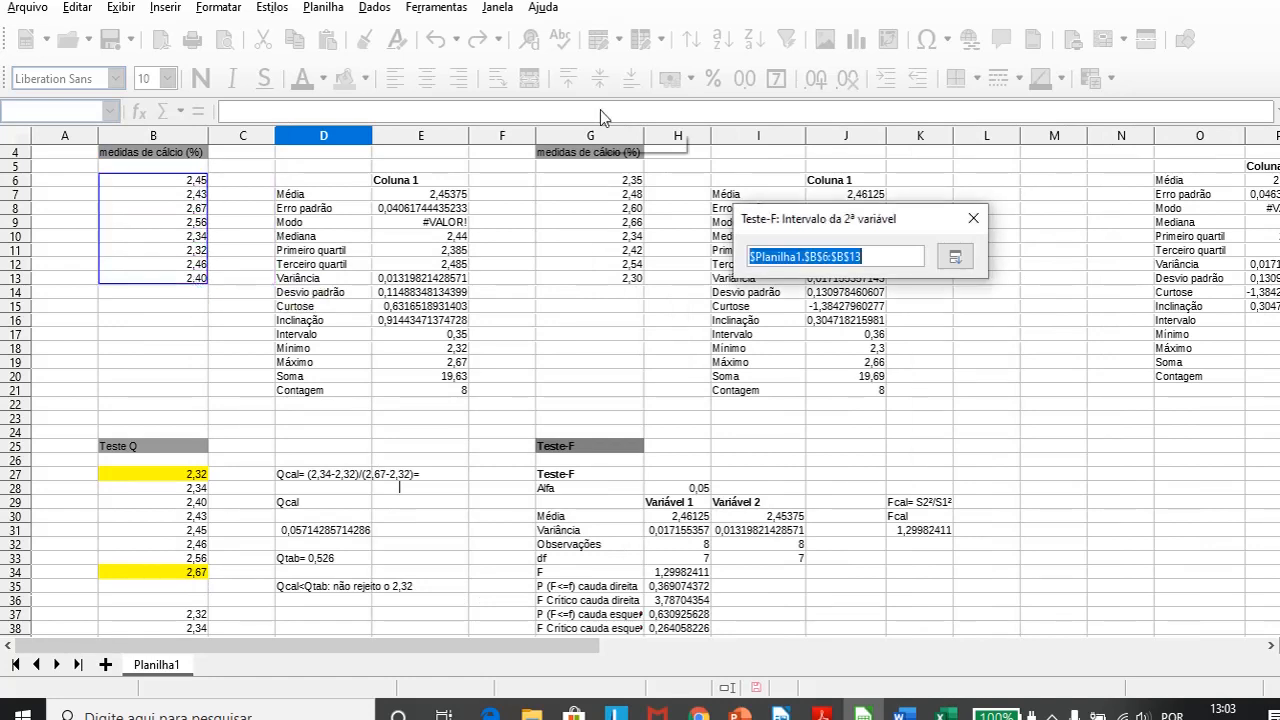
click(955, 257)
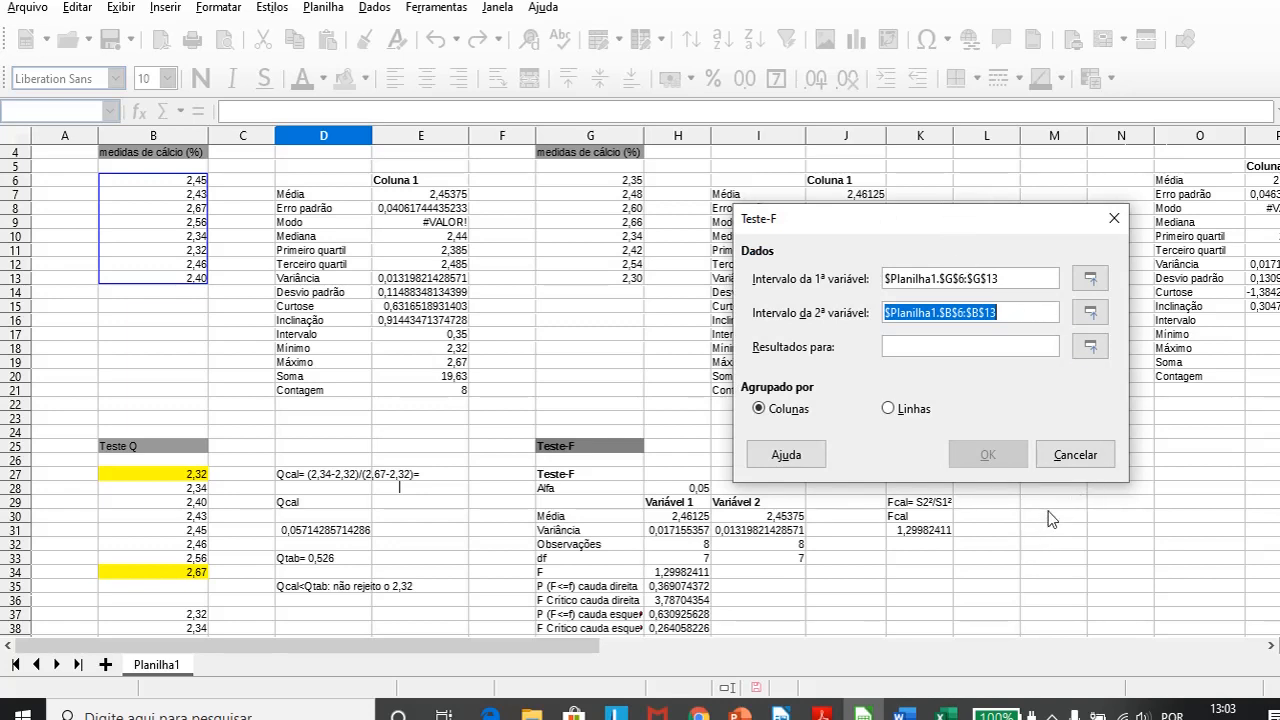
Set M31 as the output cell for the F test results and run the analysis.
click(1090, 346)
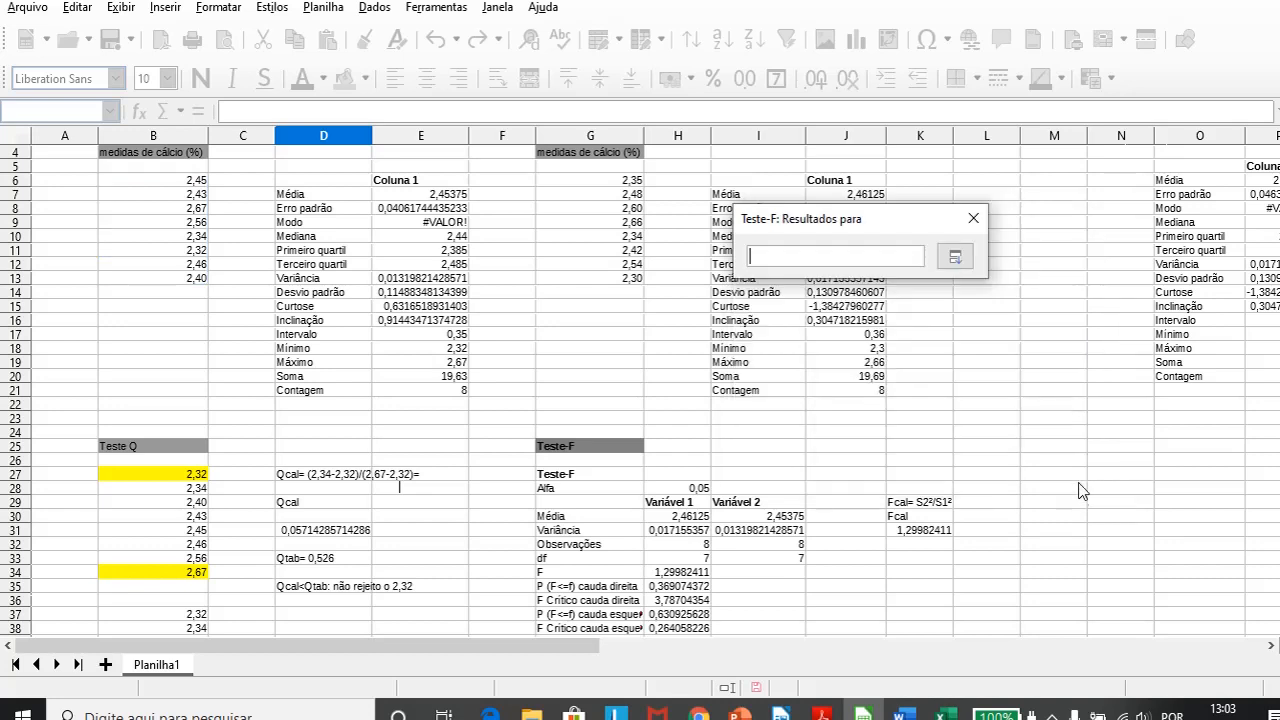
click(1035, 535)
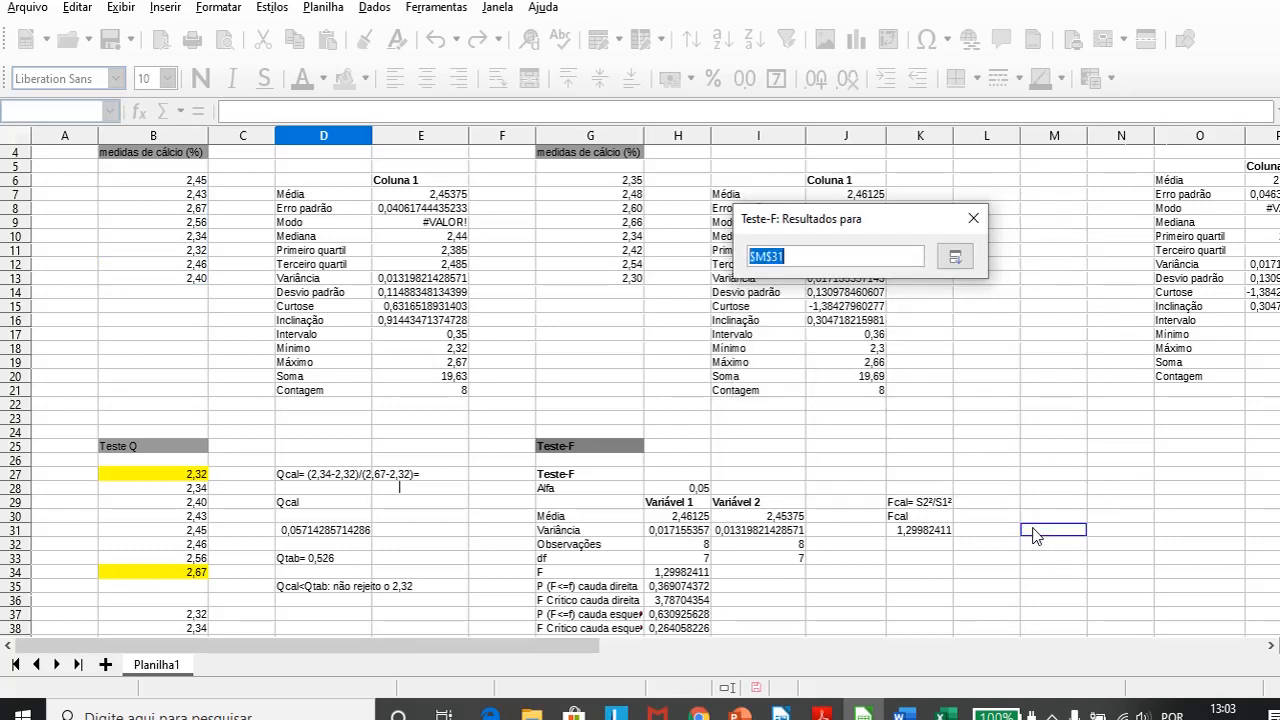
click(955, 257)
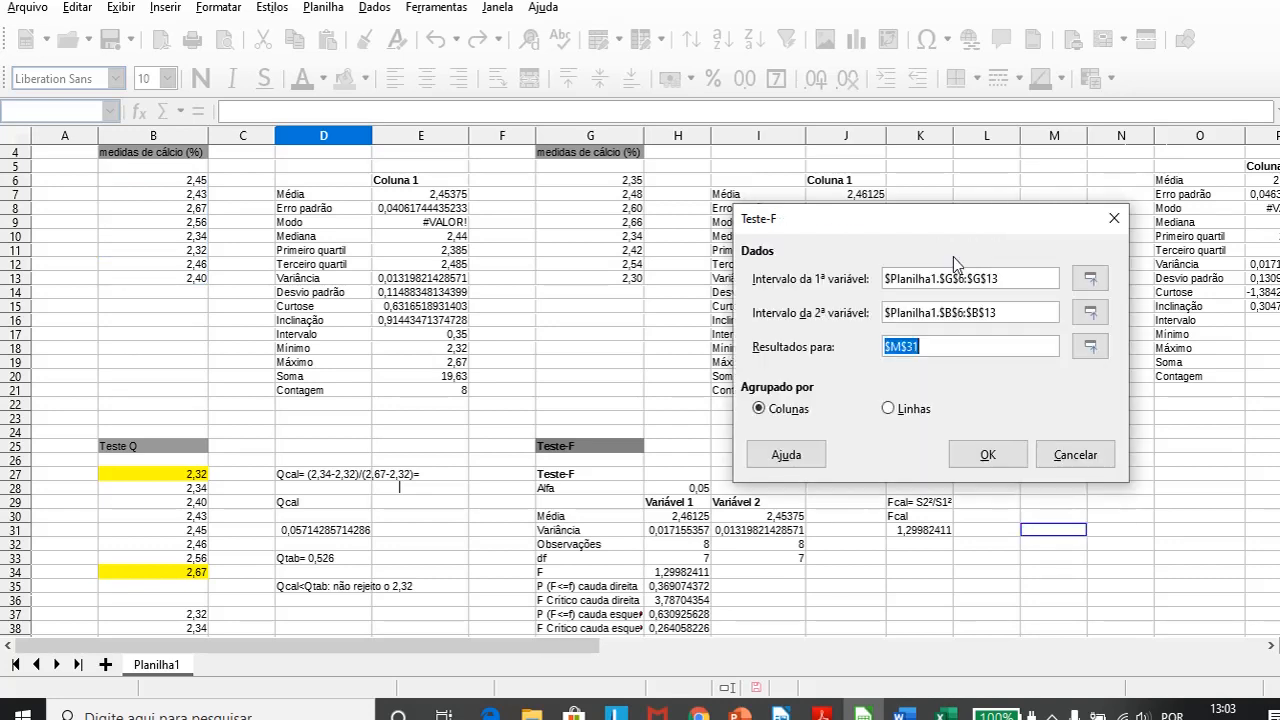
click(1007, 457)
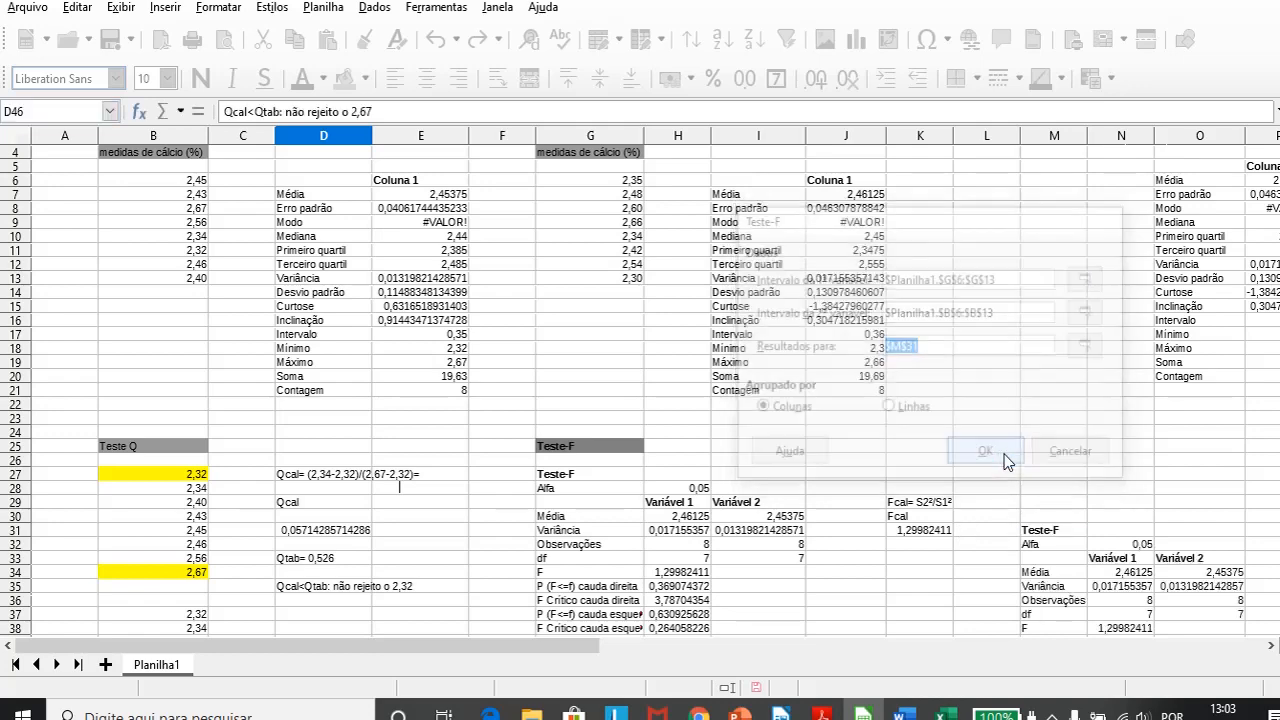
Enter "Fcal= 1,30" in M46, two rows below the new F test results, and the label "Ftab=" in M47.
scroll(640, 390, down, 4)
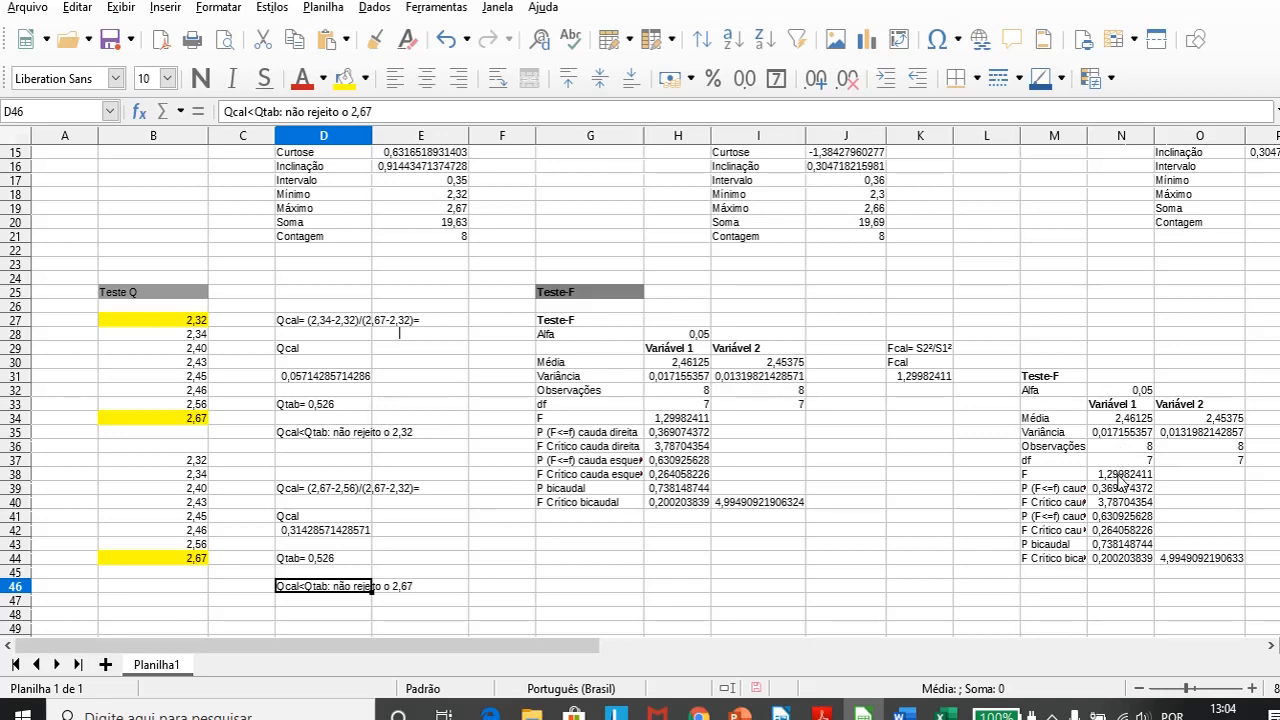
click(1040, 592)
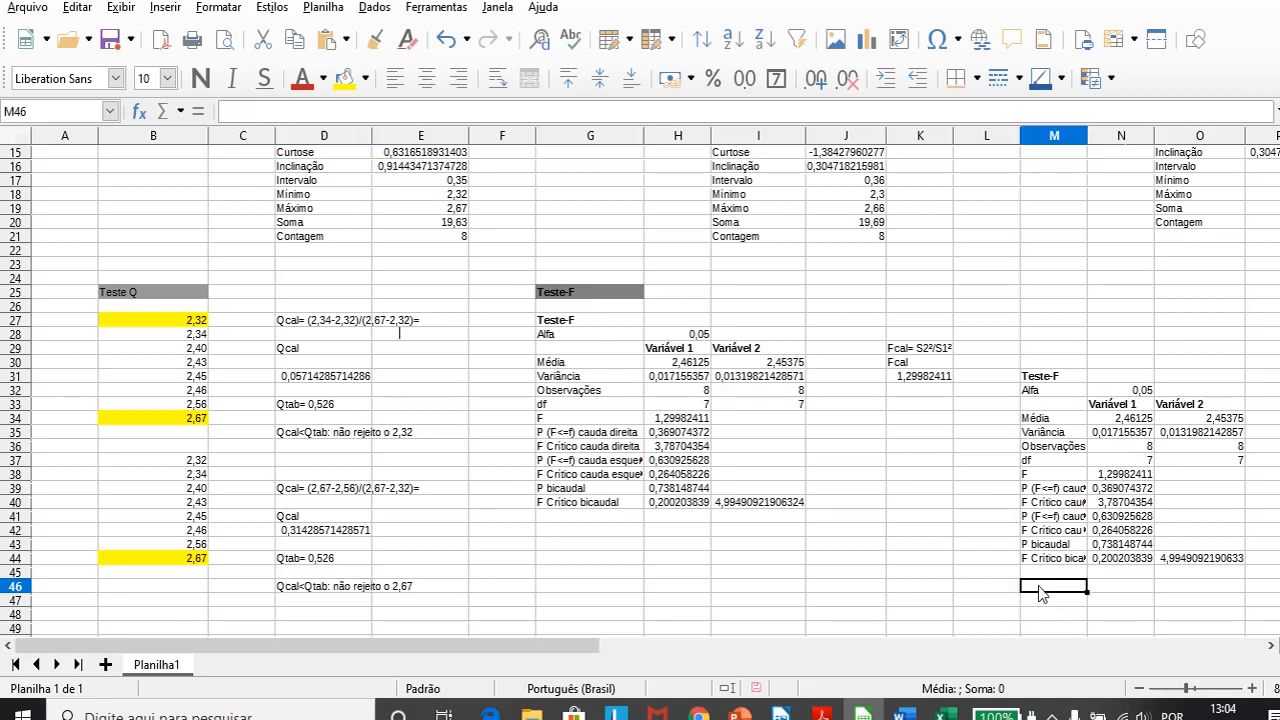
text(Fcal=)
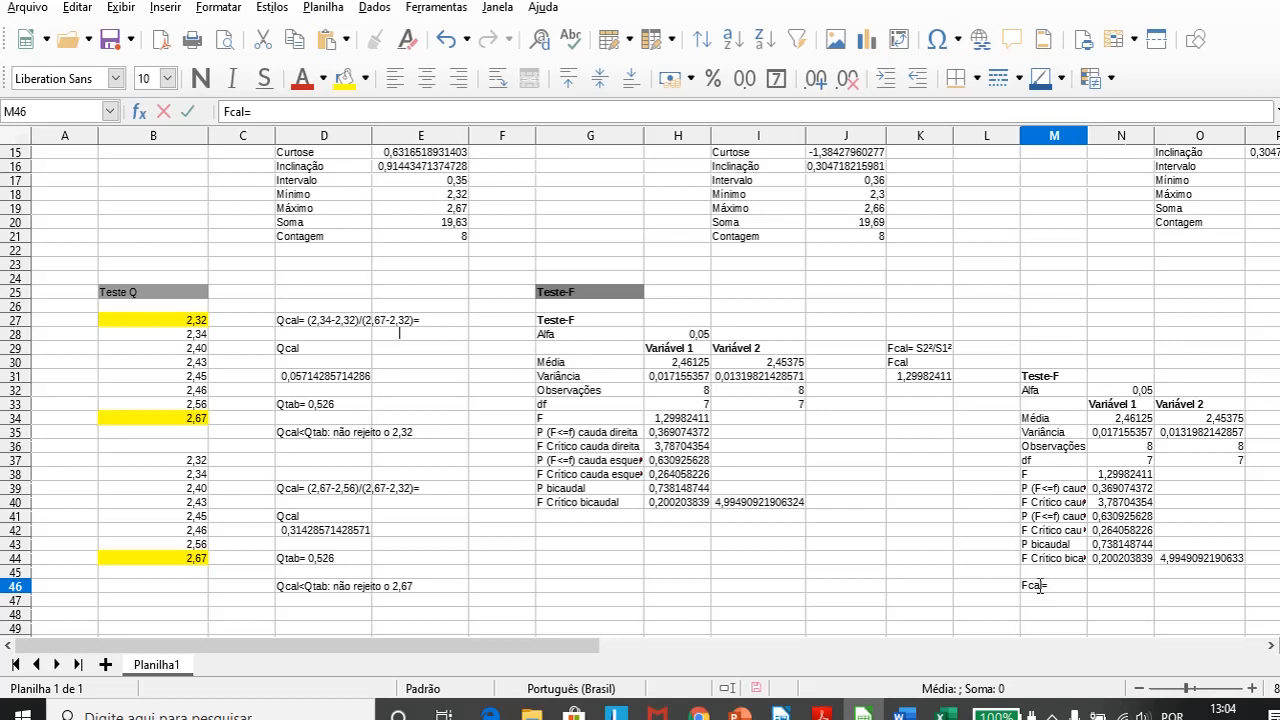
text( 1,)
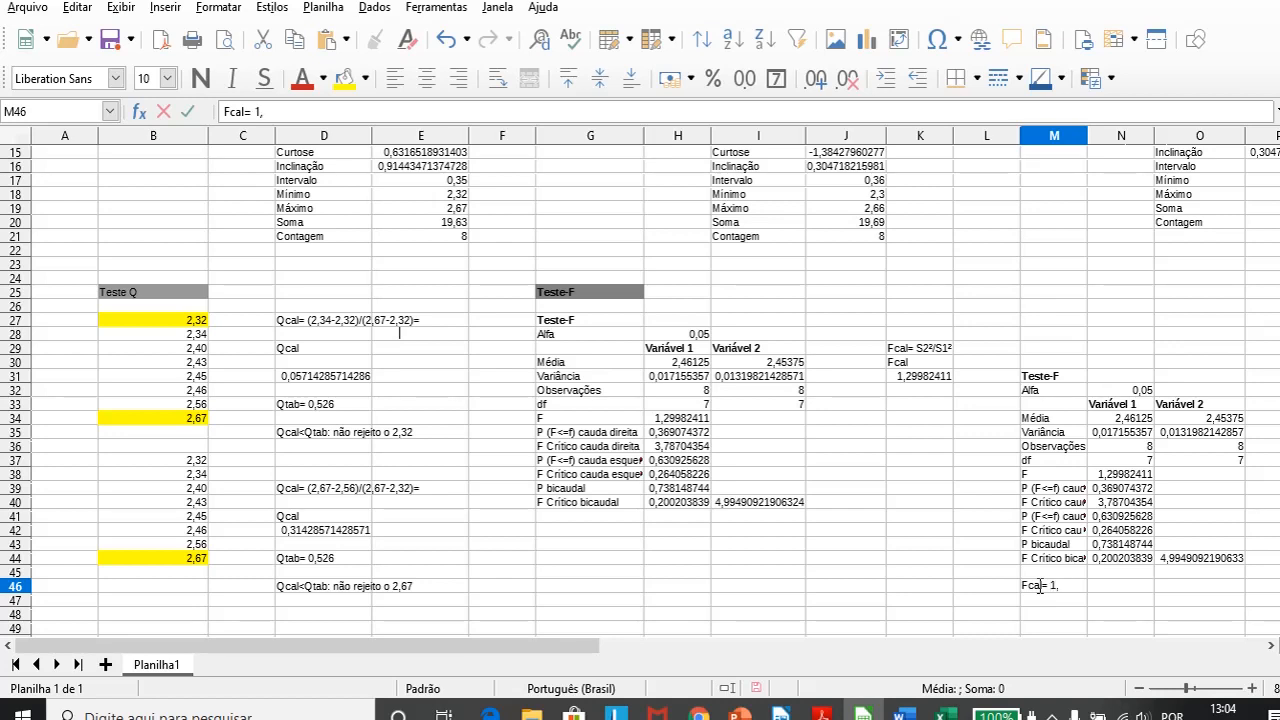
text(30)
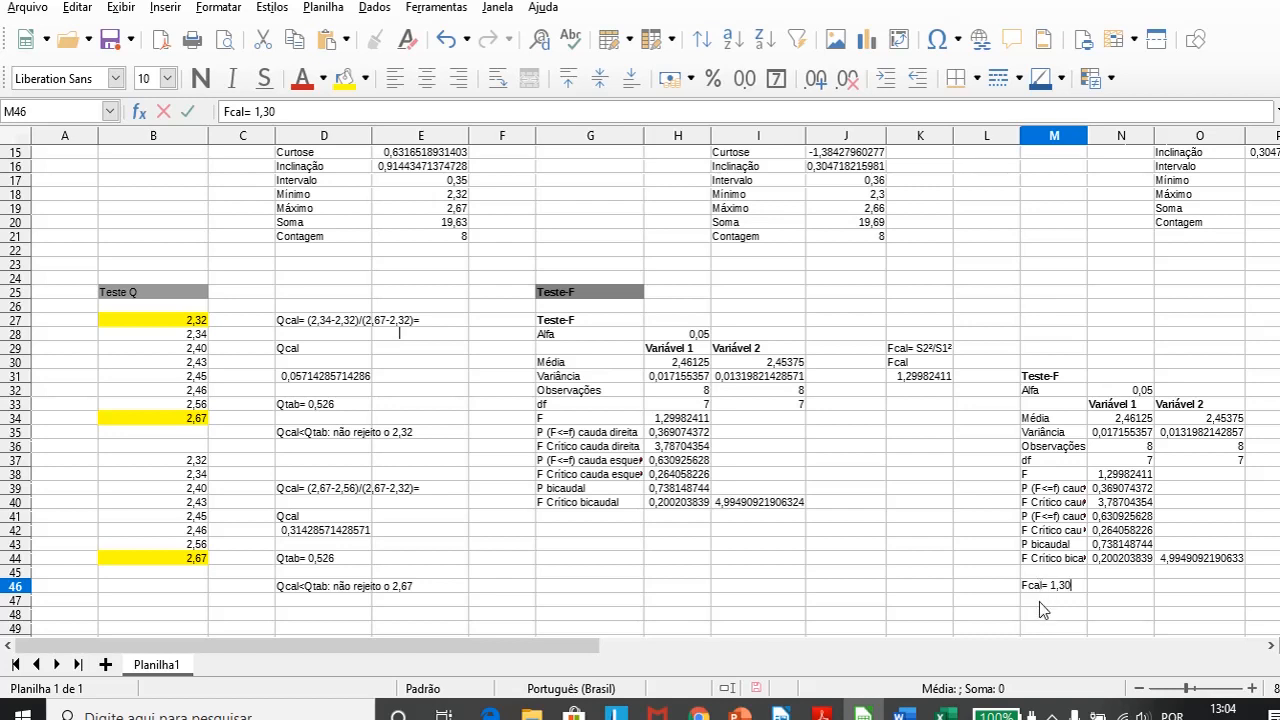
key(Return)
text(Ft)
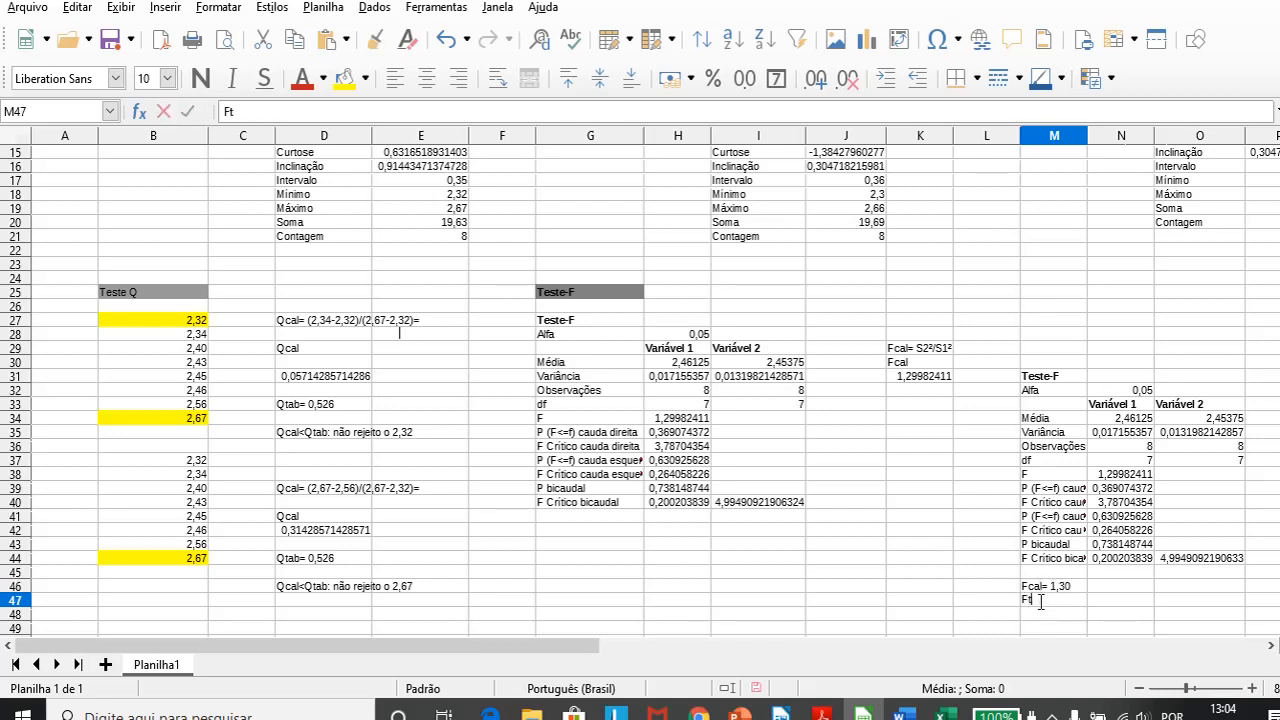
text(ab=)
Switch to the lecture slideshow and advance to the table of critical F values at 95% confidence.
mouse_move(742, 705)
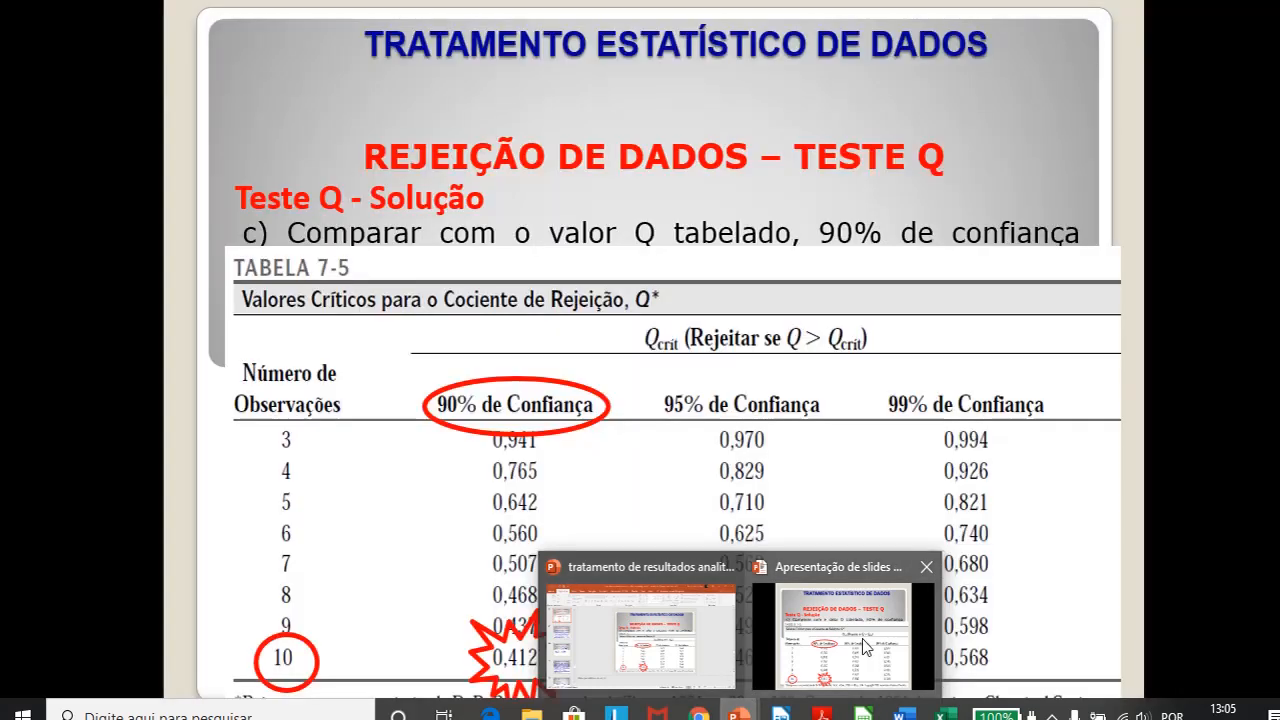
click(862, 647)
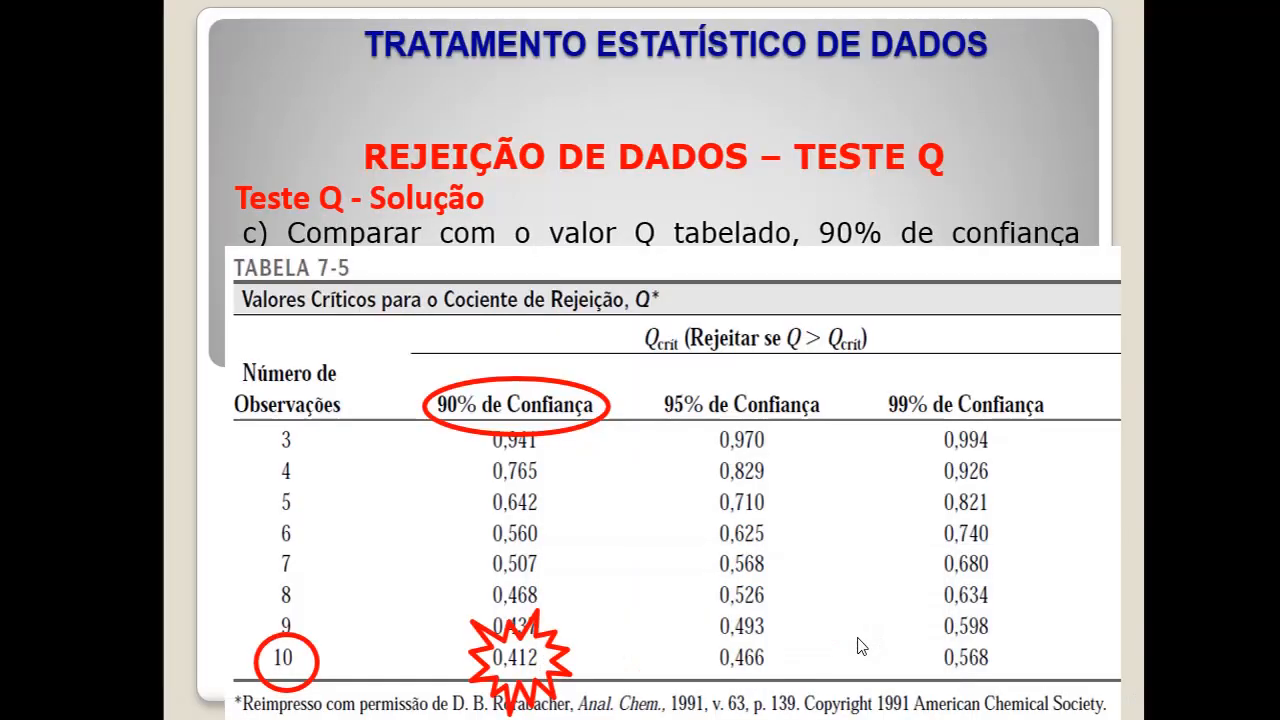
click(862, 647)
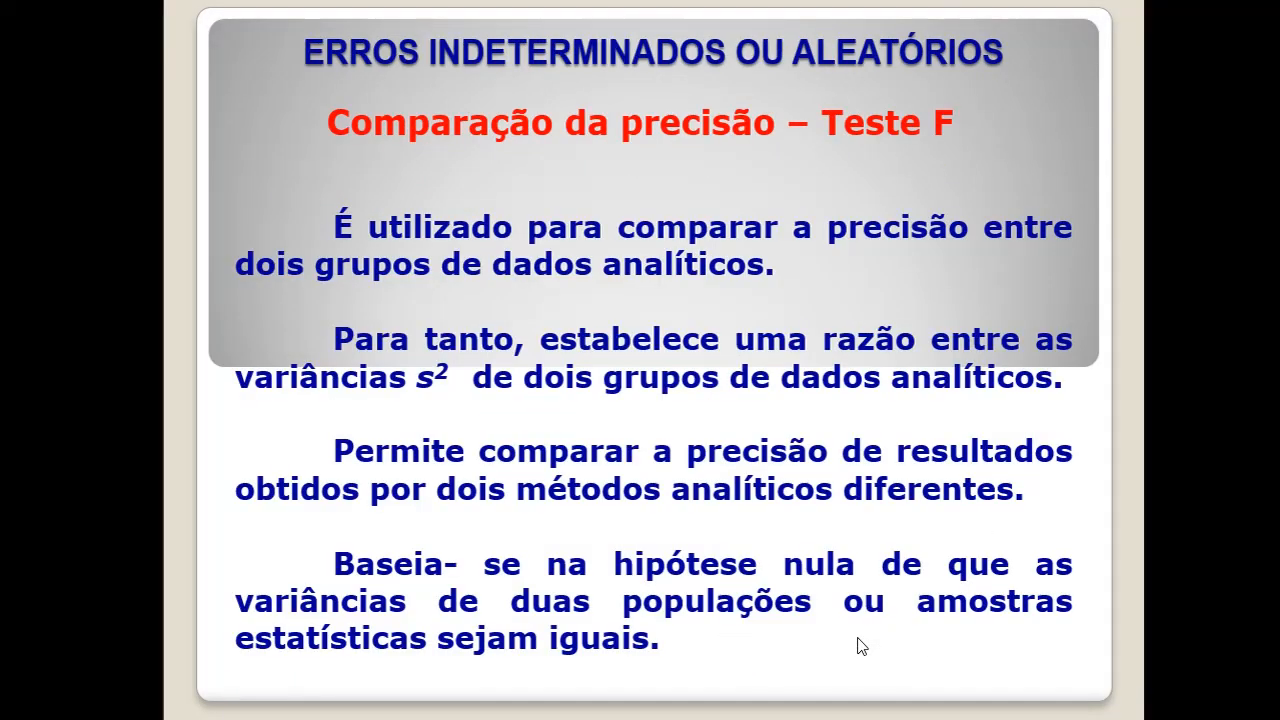
click(862, 647)
click(862, 647)
click(862, 647)
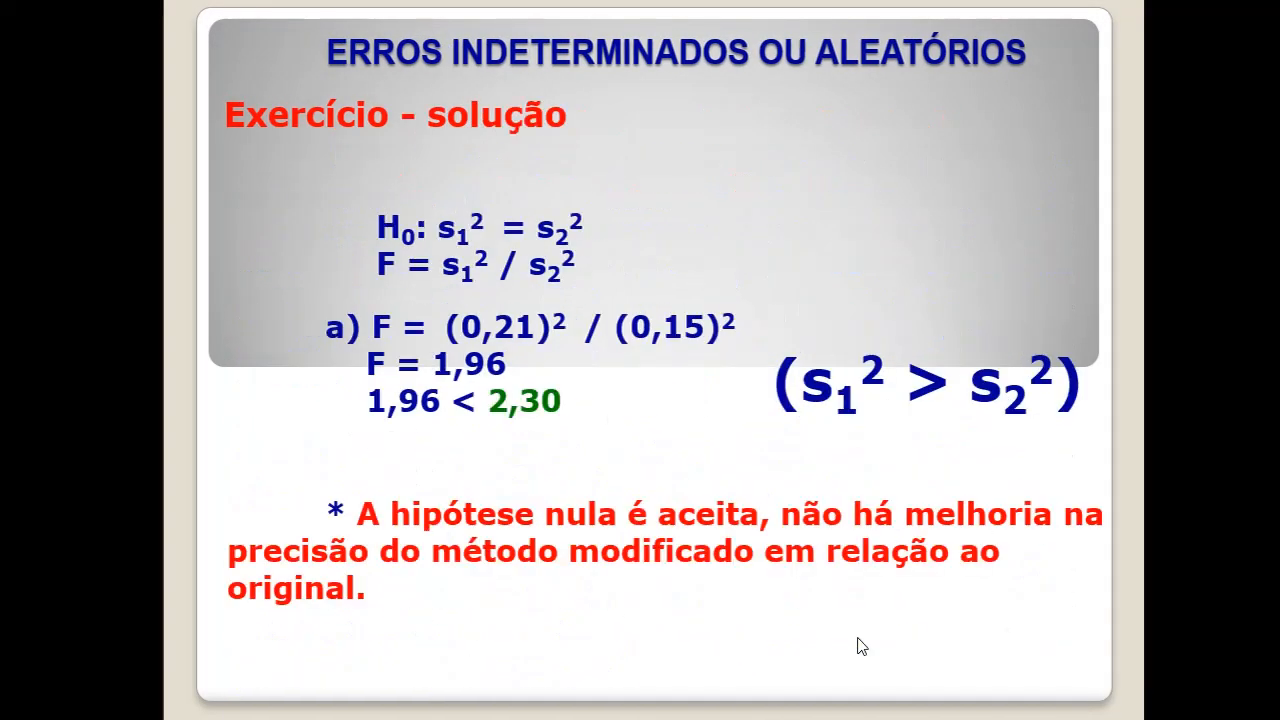
click(862, 647)
click(862, 647)
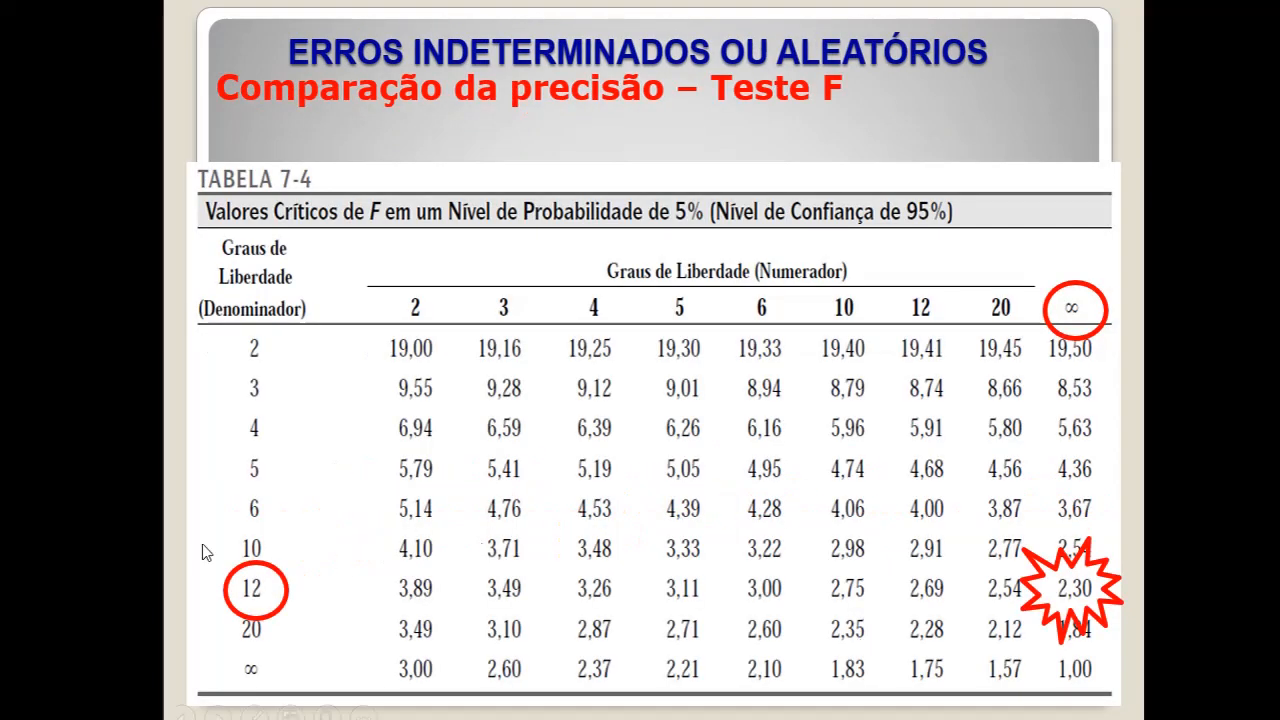